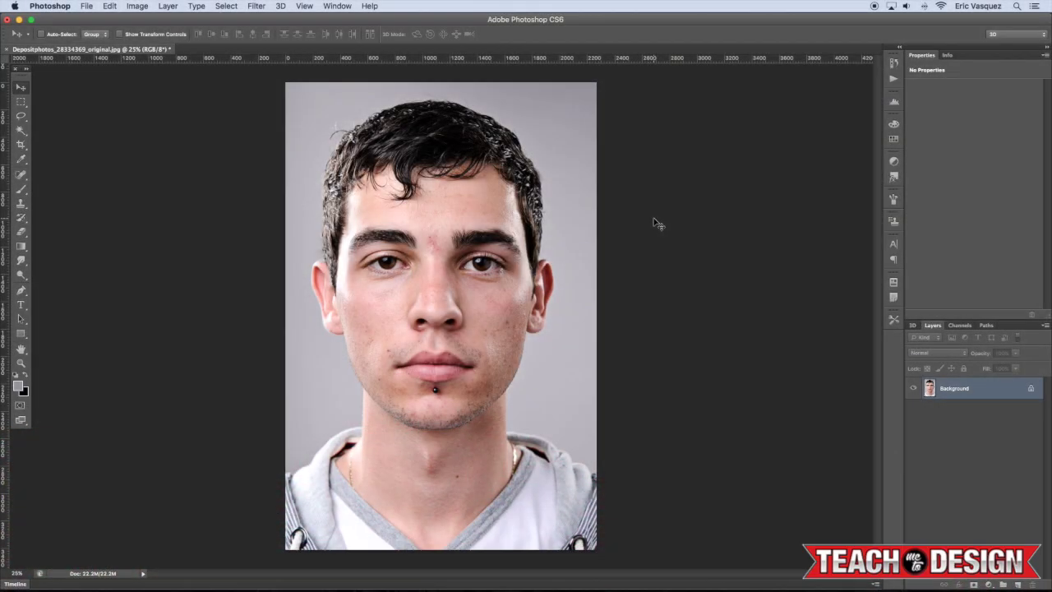
- Duplicate the Background layer and convert the copy to a Smart Object
key(space)
key(ctrl+j)
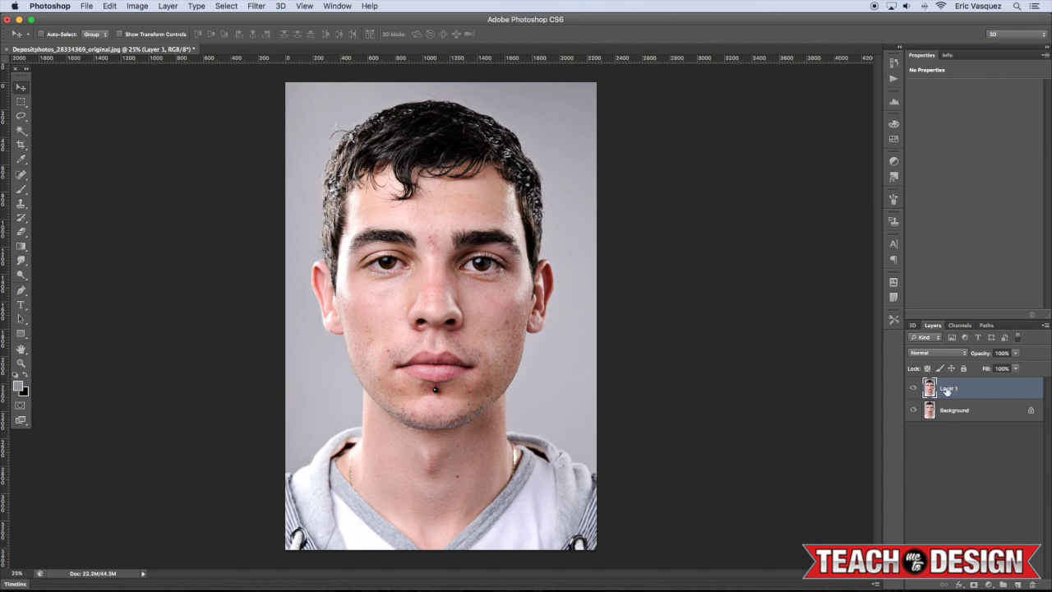
right_click(1005, 393)
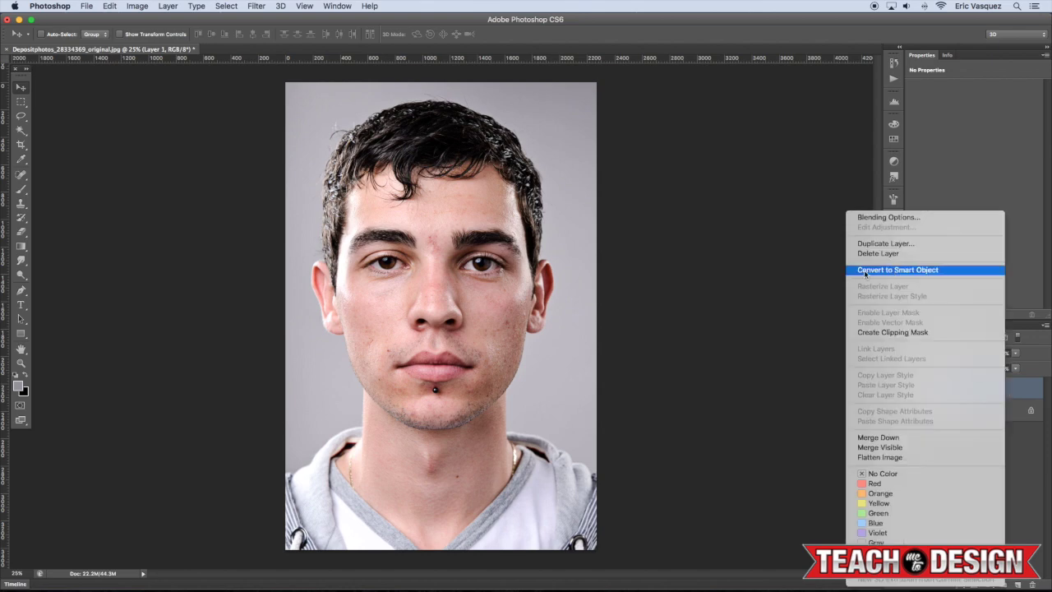
click(903, 271)
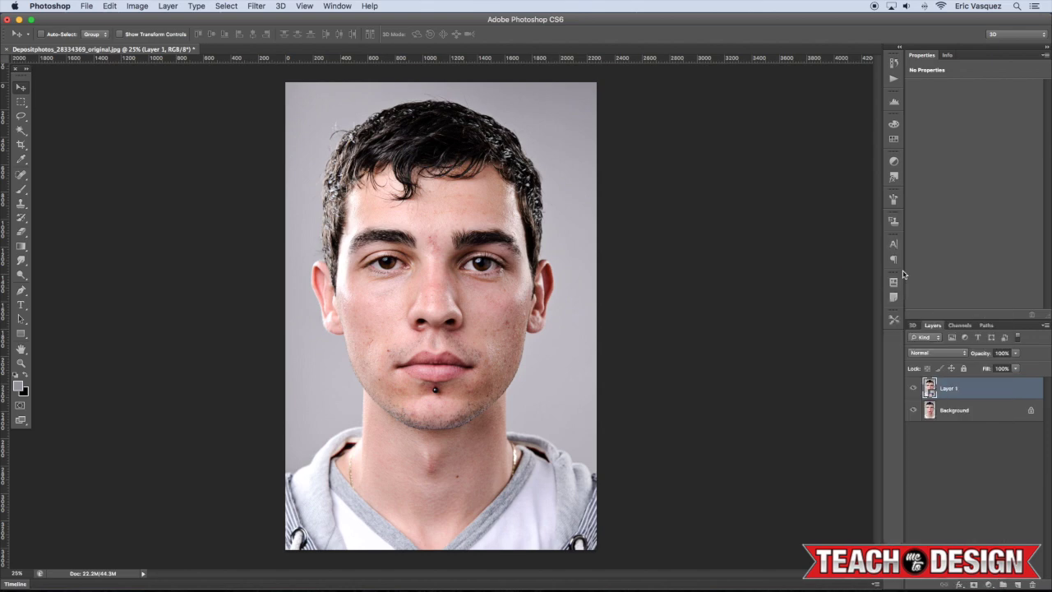
- Rename the Smart Object layer RT and the Background layer ORIGINAL
double_click(950, 389)
key(BackSpace)
key(Return)
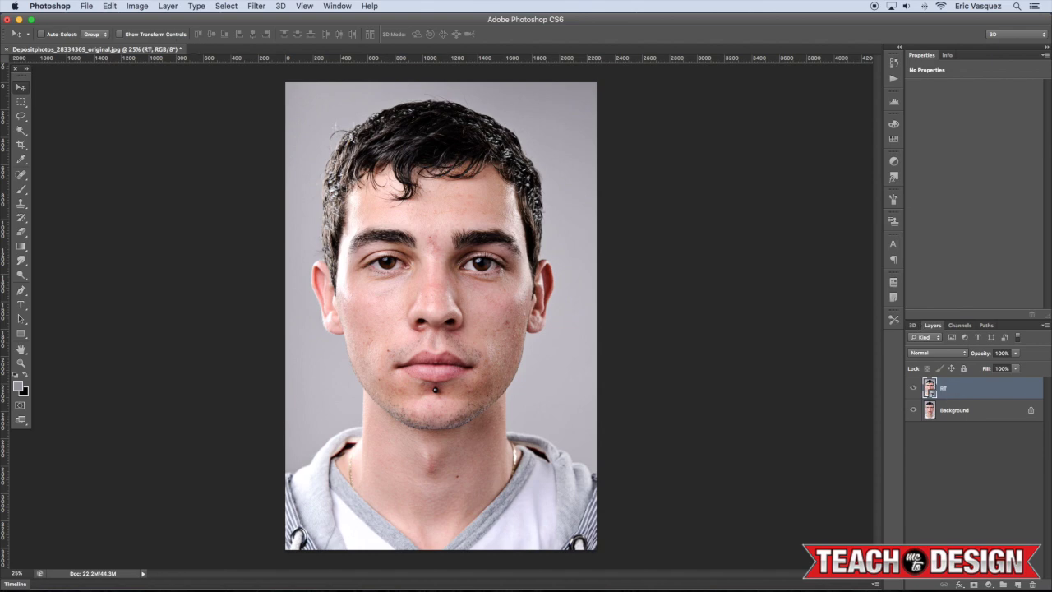
double_click(955, 413)
text(ORIGI)
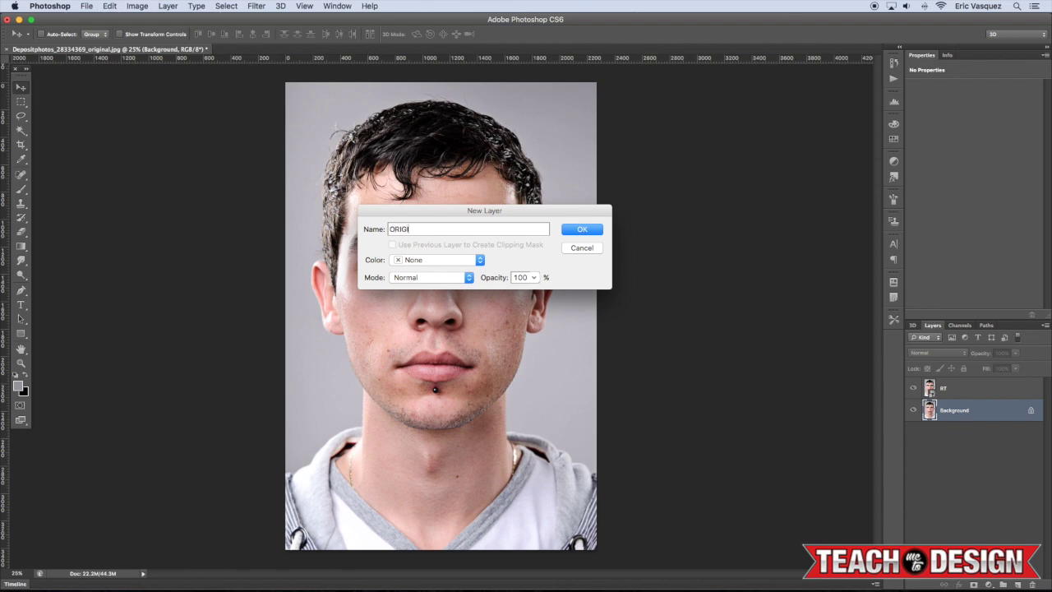
text(NAL)
key(Return)
- Open the contents of the RT Smart Object and duplicate its portrait layer twice
click(949, 389)
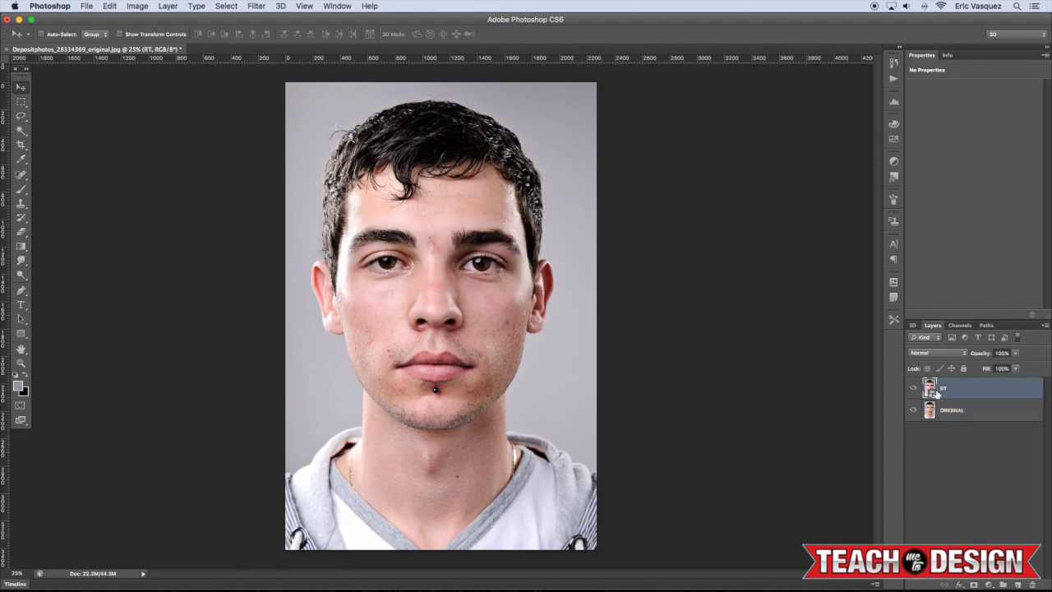
double_click(931, 395)
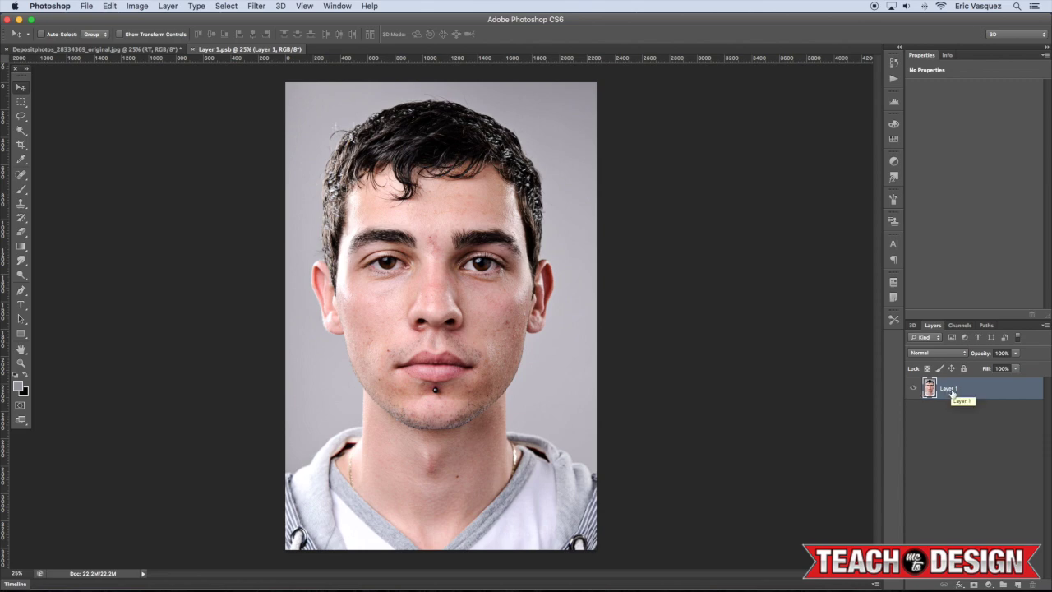
key(super+j)
key(super+j)
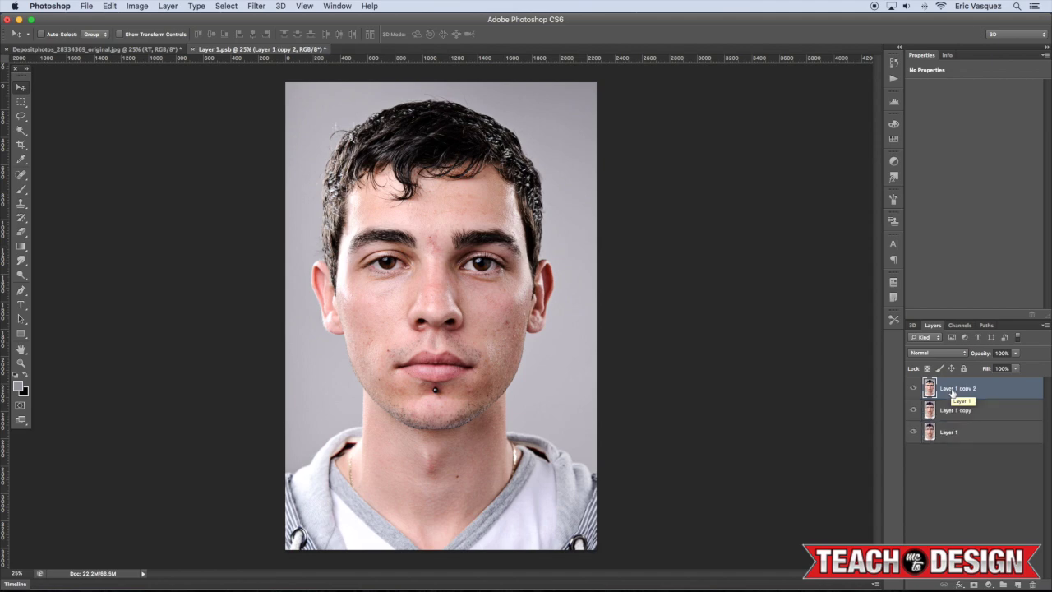
- Rename the uppermost layer copy TEXTURE and the middle copy BLUR
double_click(957, 388)
text(Tex)
key(Return)
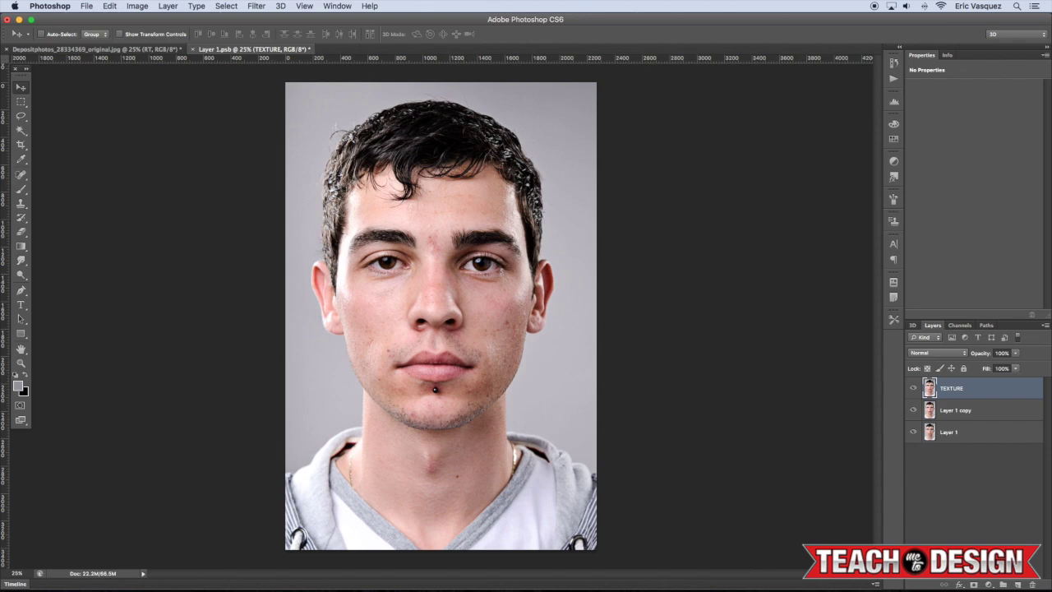
double_click(961, 411)
text(BLUR)
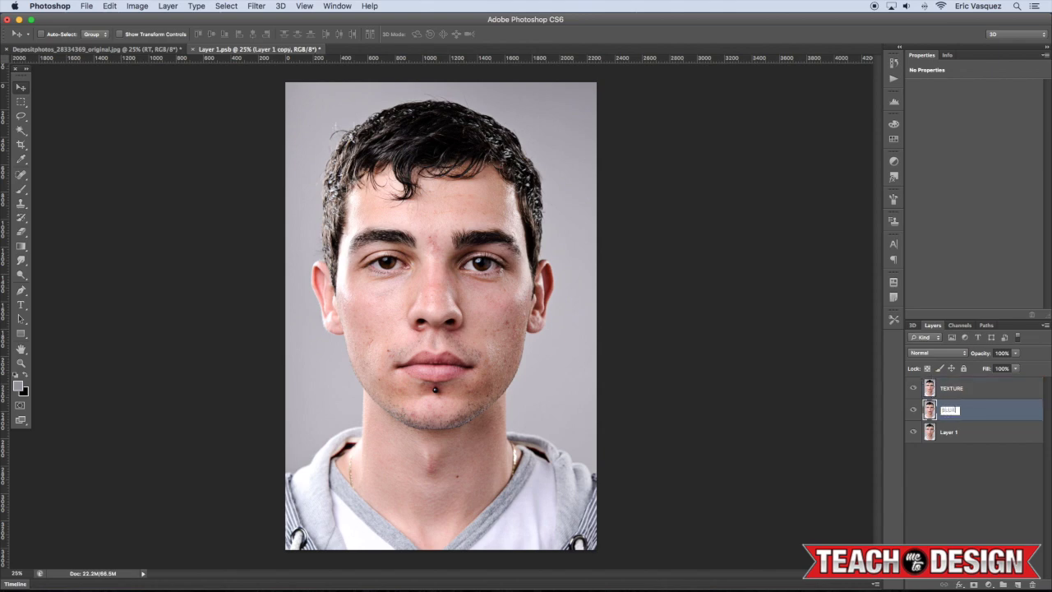
key(Return)
click(978, 433)
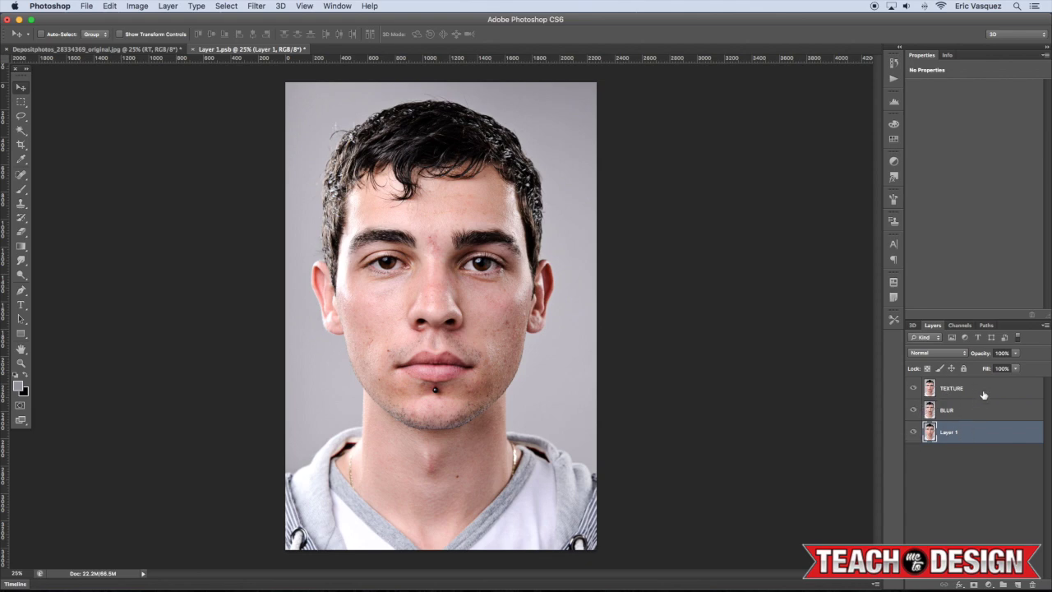
- Hide the TEXTURE layer and apply a Gaussian Blur with a 9.5-pixel radius to the BLUR layer
click(976, 411)
click(912, 389)
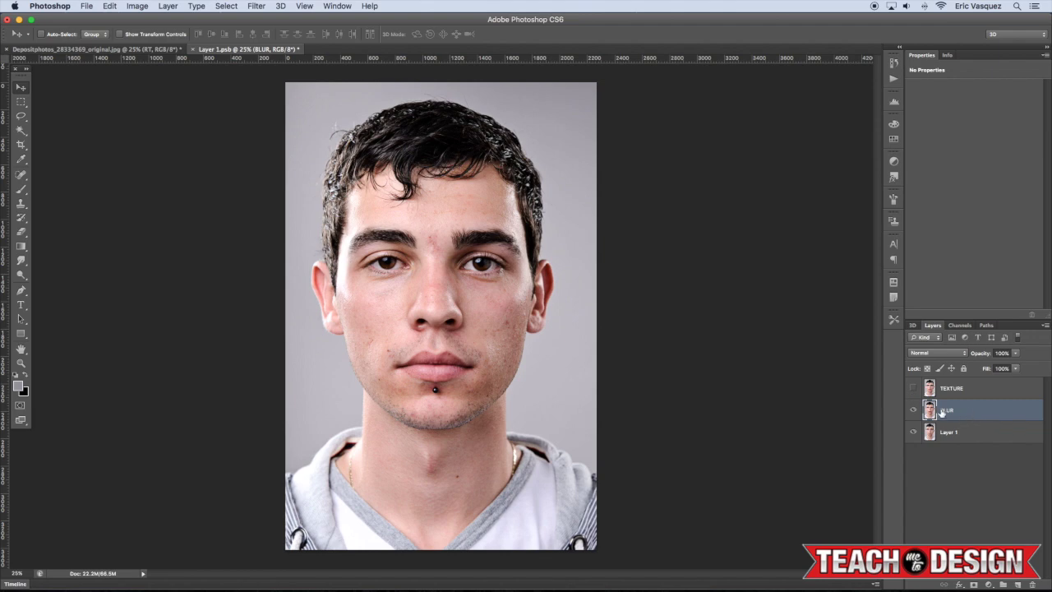
click(258, 6)
mouse_move(295, 134)
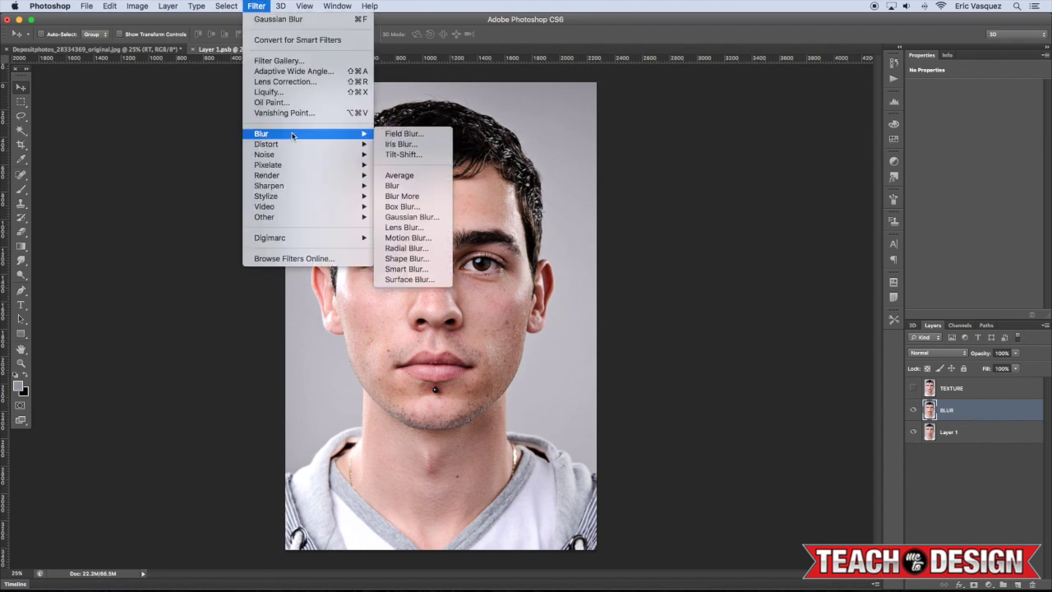
click(419, 217)
mouse_move(904, 388)
mouse_down()
mouse_move(917, 386)
mouse_move(908, 386)
mouse_up()
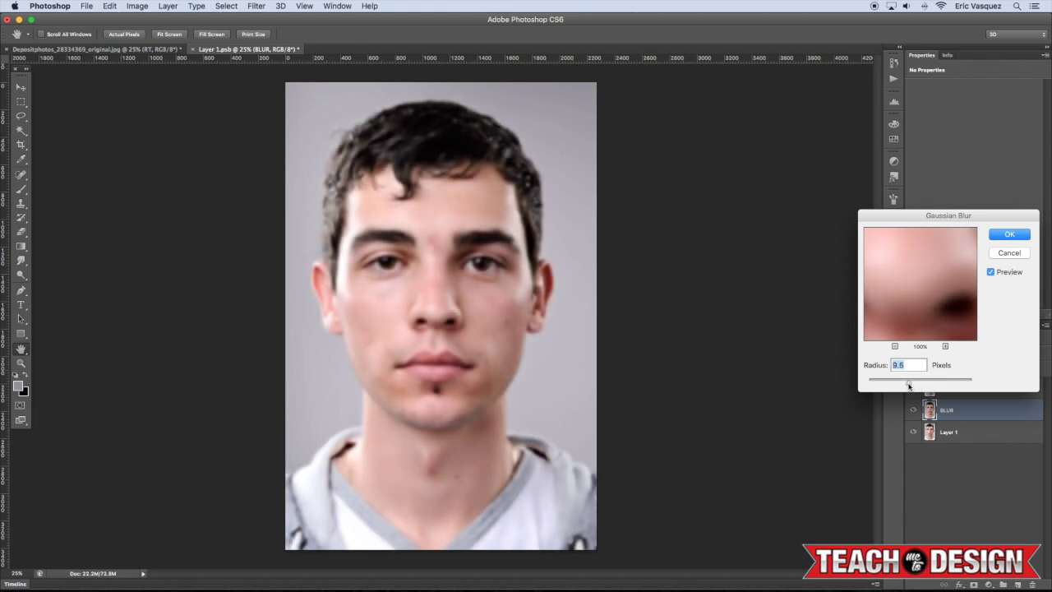
mouse_move(908, 385)
mouse_down()
mouse_move(895, 385)
mouse_move(906, 385)
mouse_up()
click(1007, 235)
- Show the TEXTURE layer and use Apply Image on it with the BLUR layer as source, Subtract blending, scale 2 and offset 128
click(949, 389)
click(913, 389)
click(138, 5)
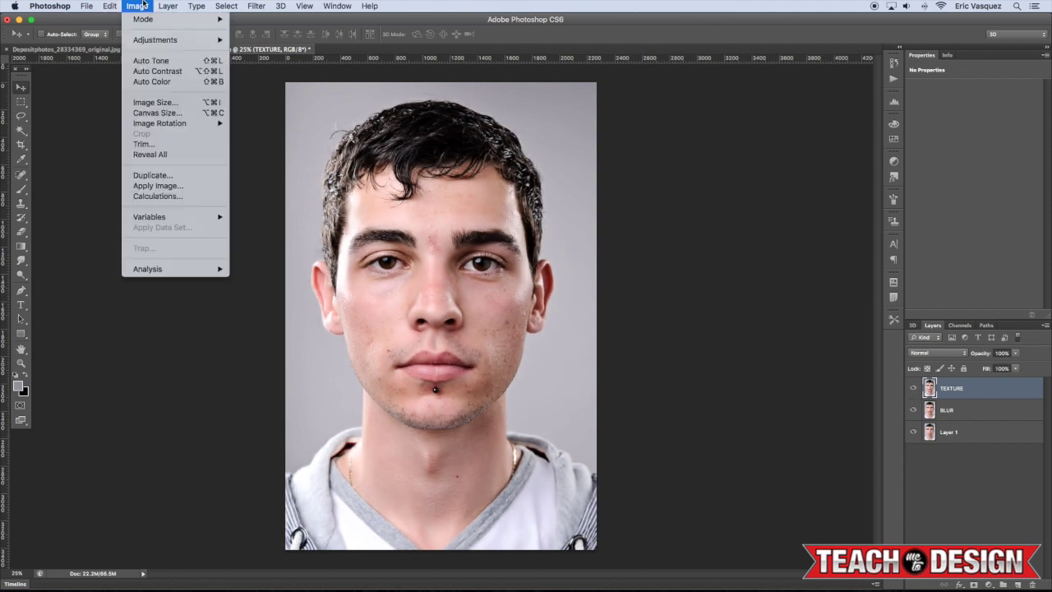
click(164, 186)
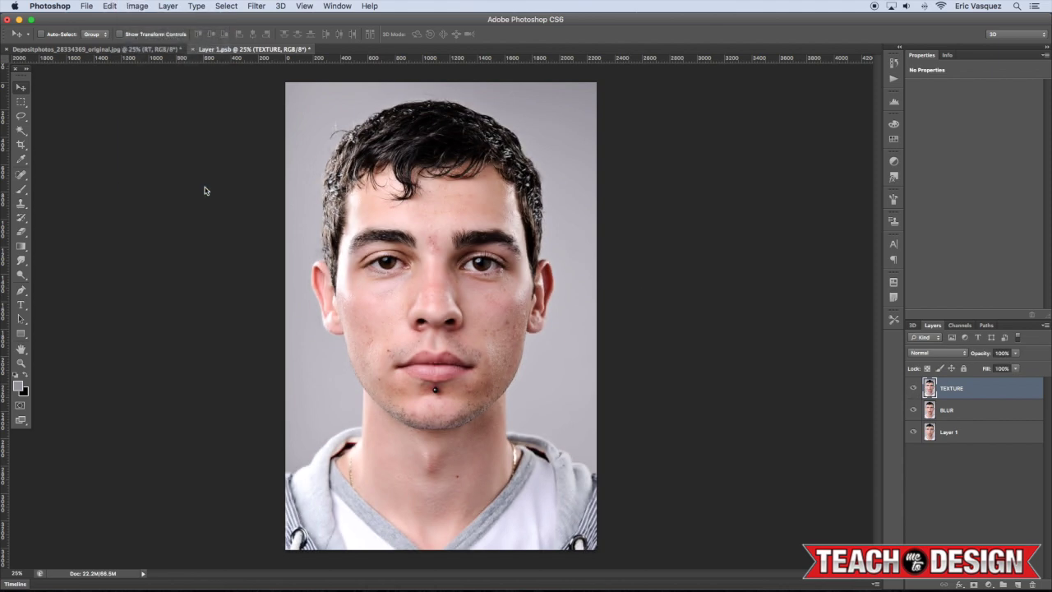
drag(734, 116, 653, 141)
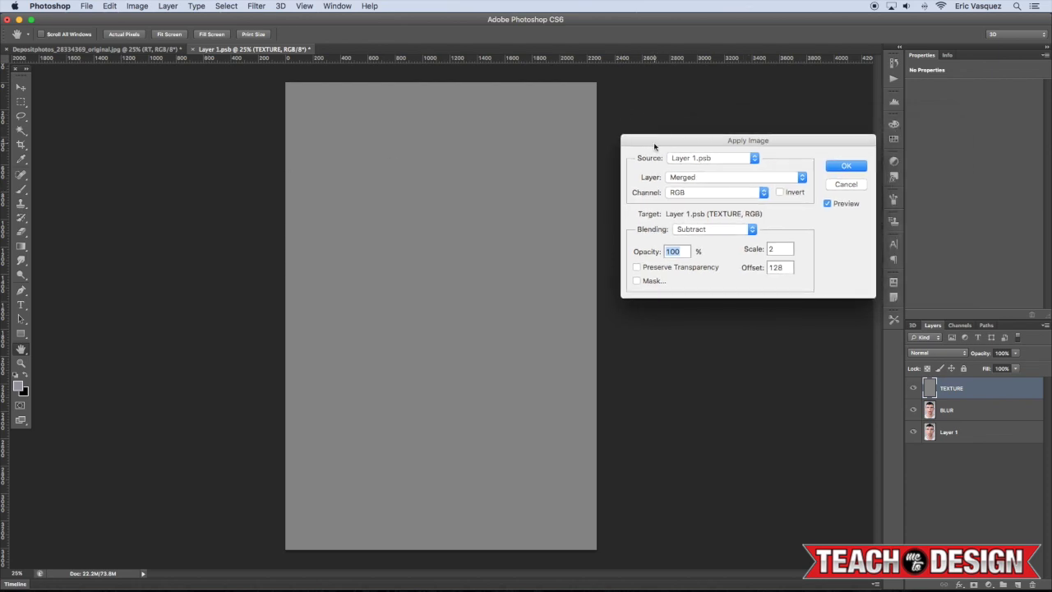
click(706, 179)
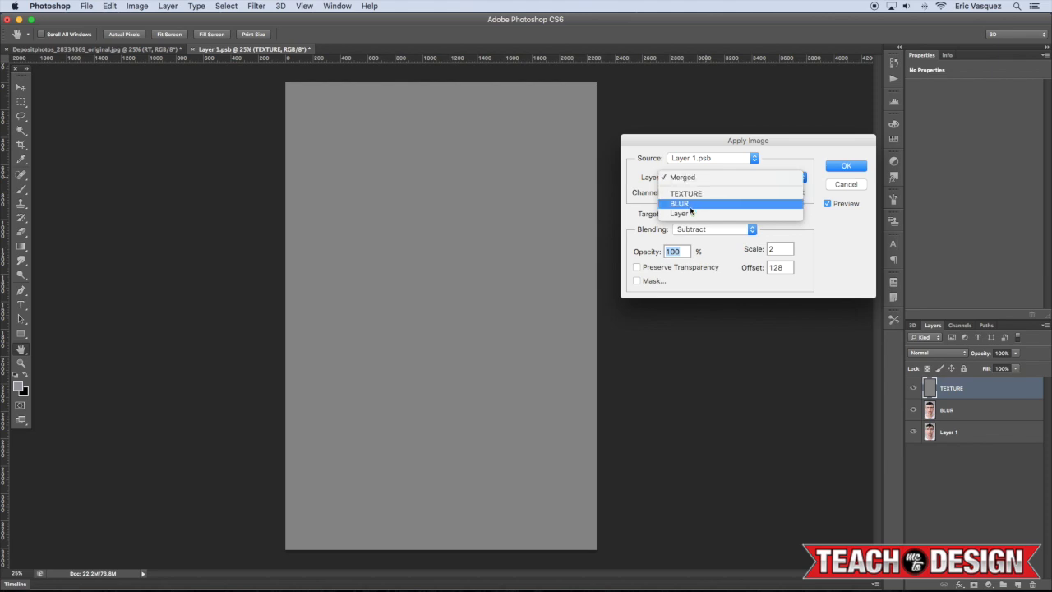
click(680, 204)
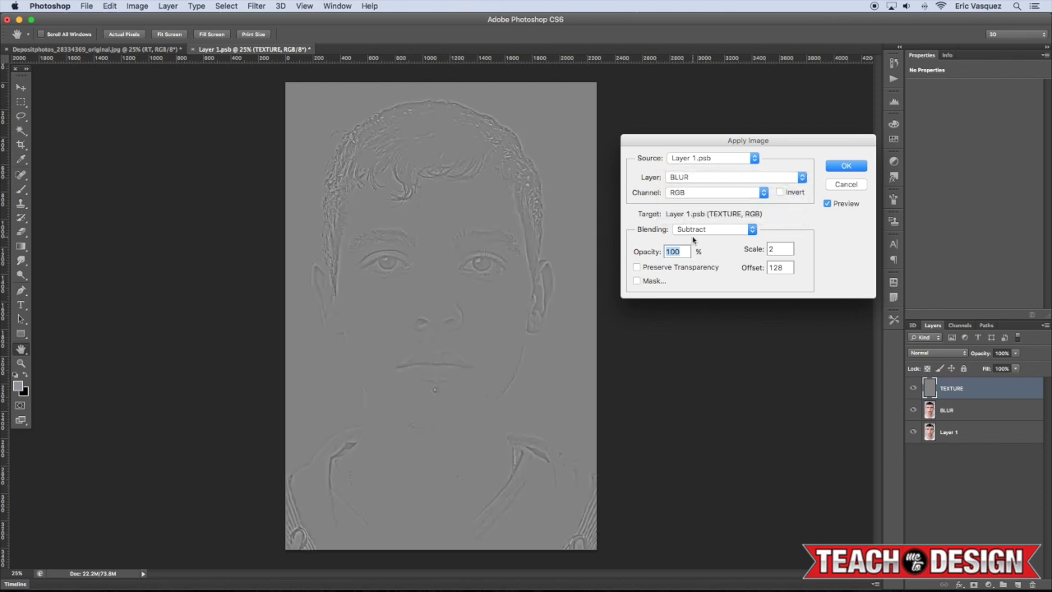
click(697, 231)
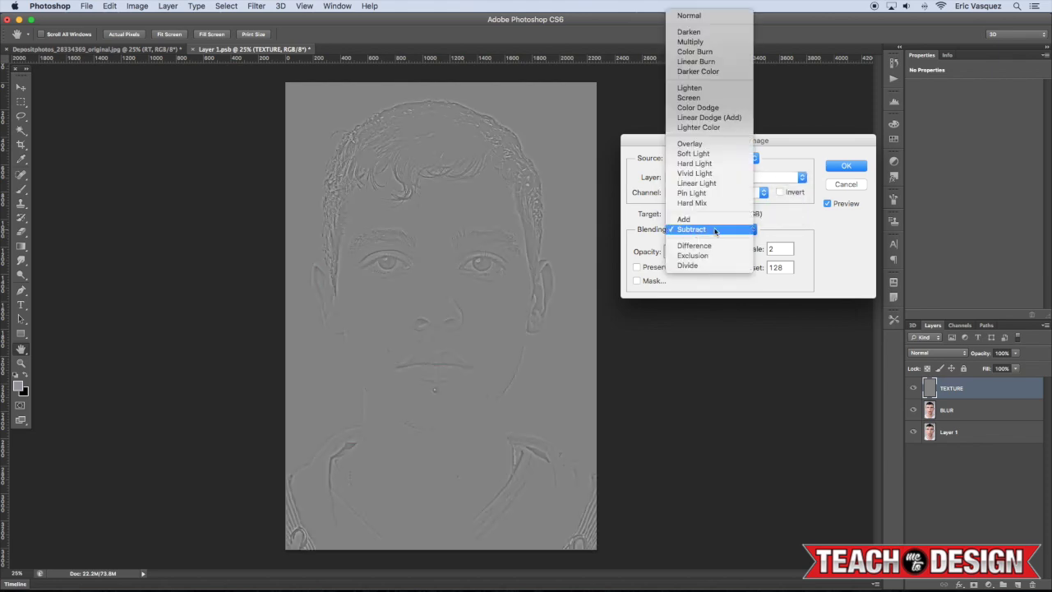
click(808, 230)
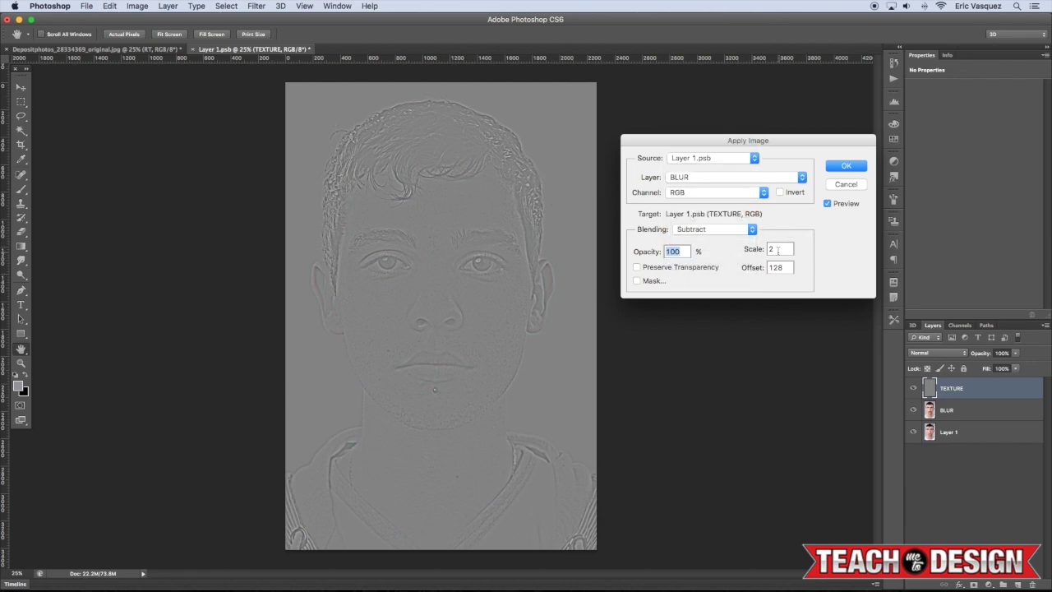
key(Tab)
click(843, 168)
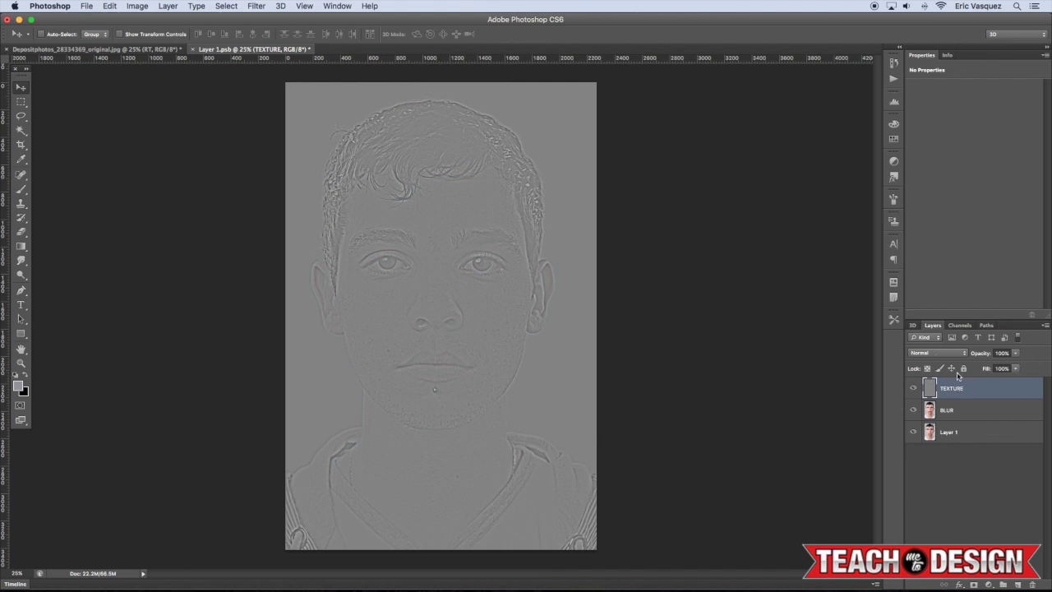
- Set the TEXTURE layer's blend mode to Linear Light and group it with BLUR in a group named SKIN
click(935, 354)
click(932, 485)
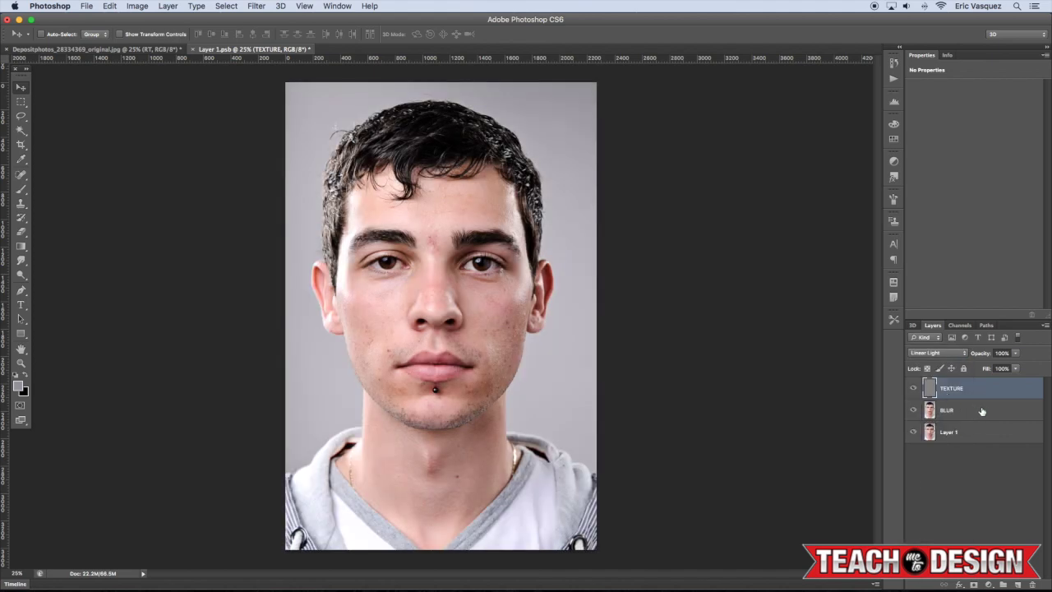
shift+click(999, 415)
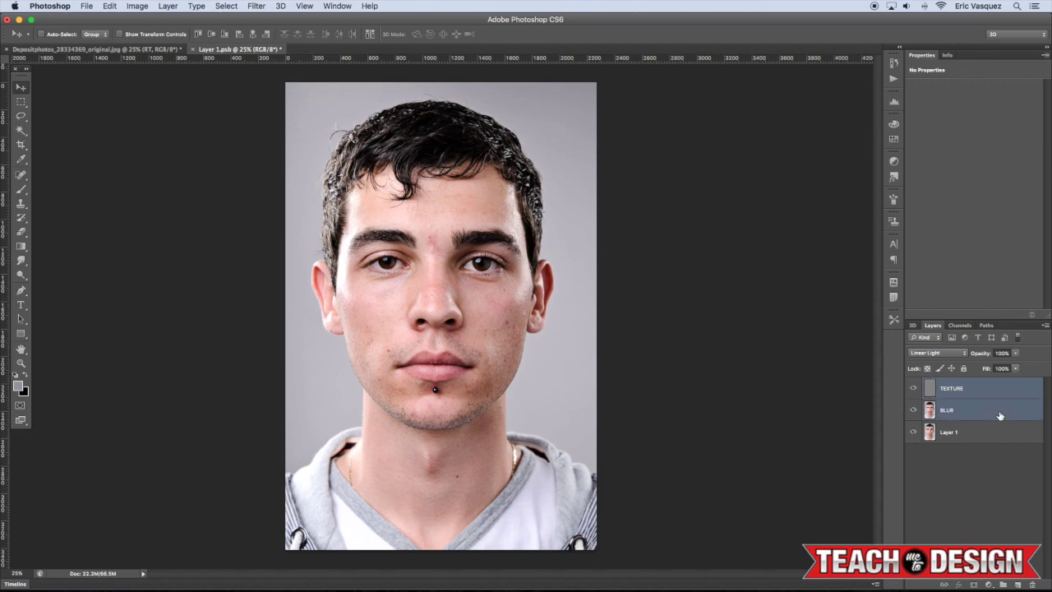
key(super+g)
double_click(956, 383)
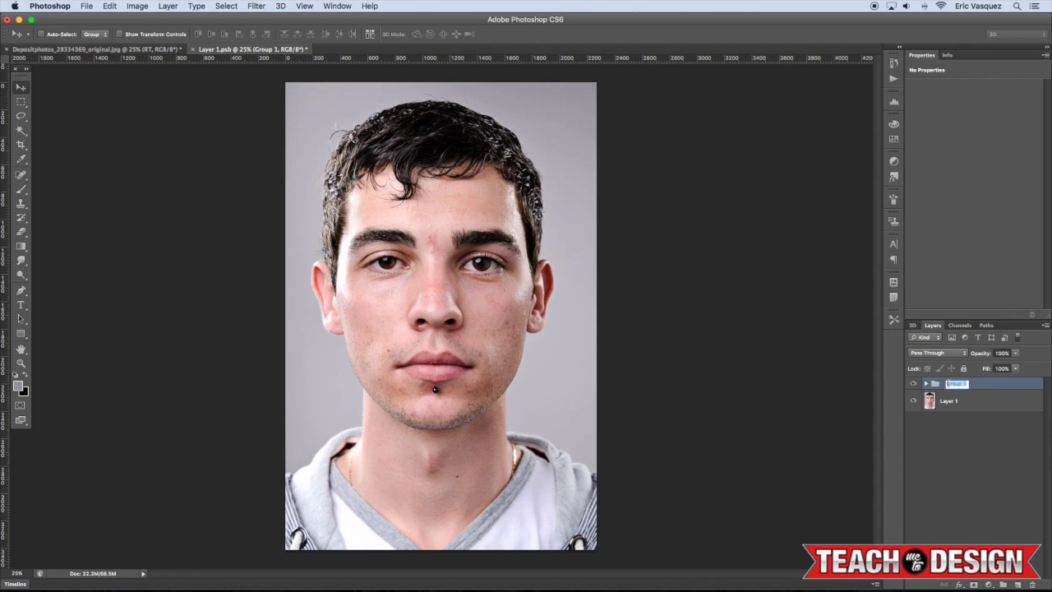
text(SKIN)
key(Return)
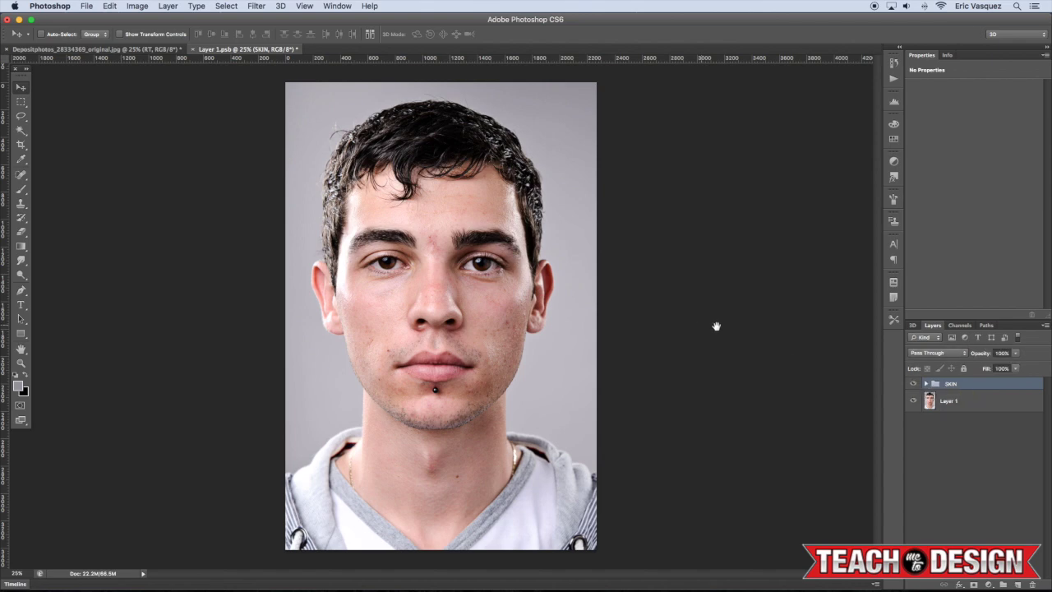
- On the BLUR layer inside SKIN, lasso a roundish patch of the image-right cheek below the eye with a 12 px feather
click(925, 385)
click(968, 422)
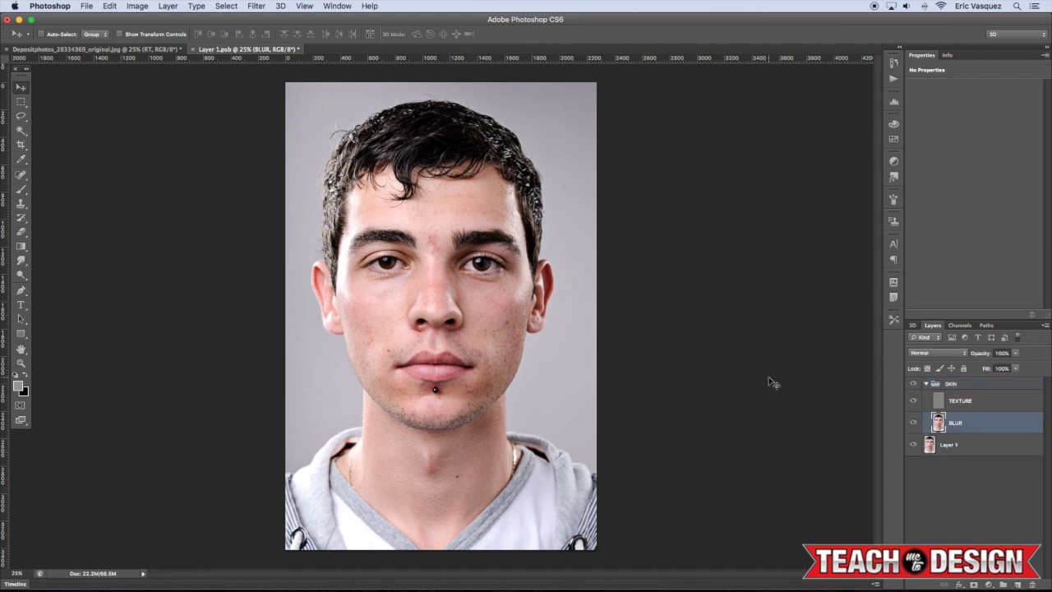
key(l)
key(super+plus)
key(super+plus)
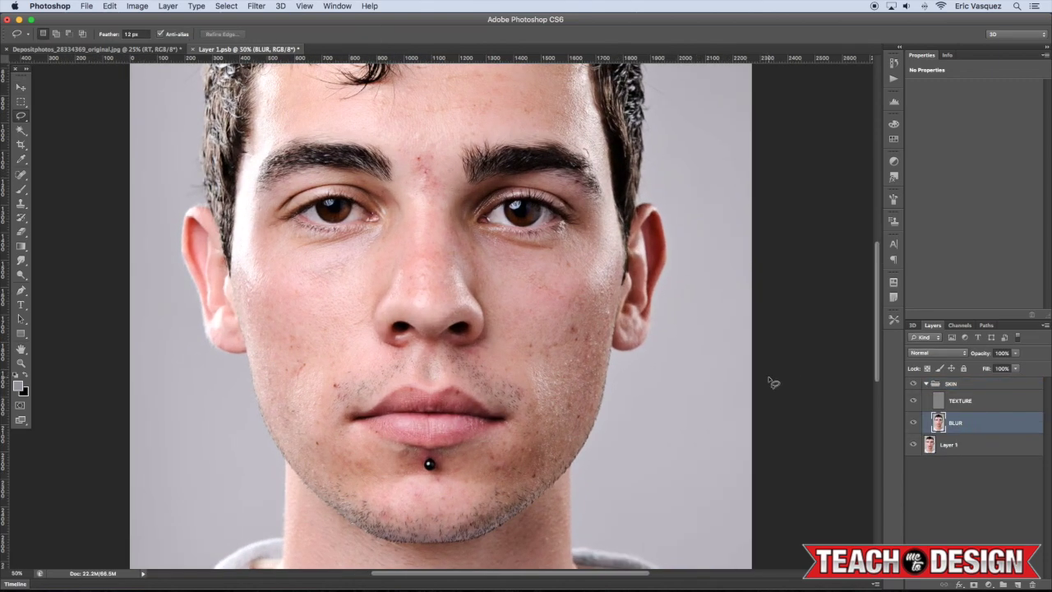
drag(496, 234, 542, 267)
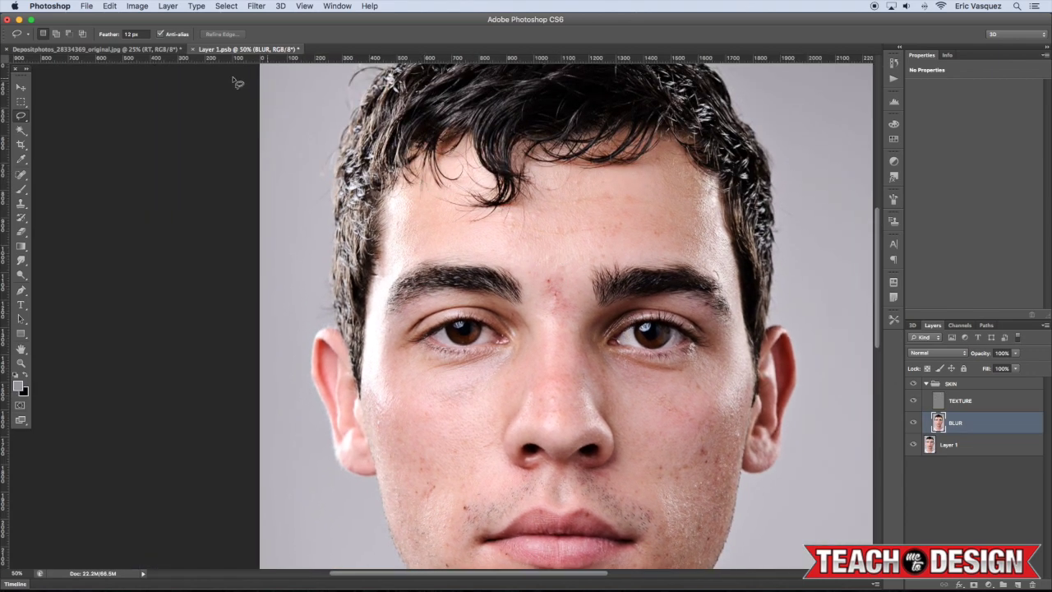
click(141, 33)
key(space)
click(591, 207)
scroll(608, 325, down, 3)
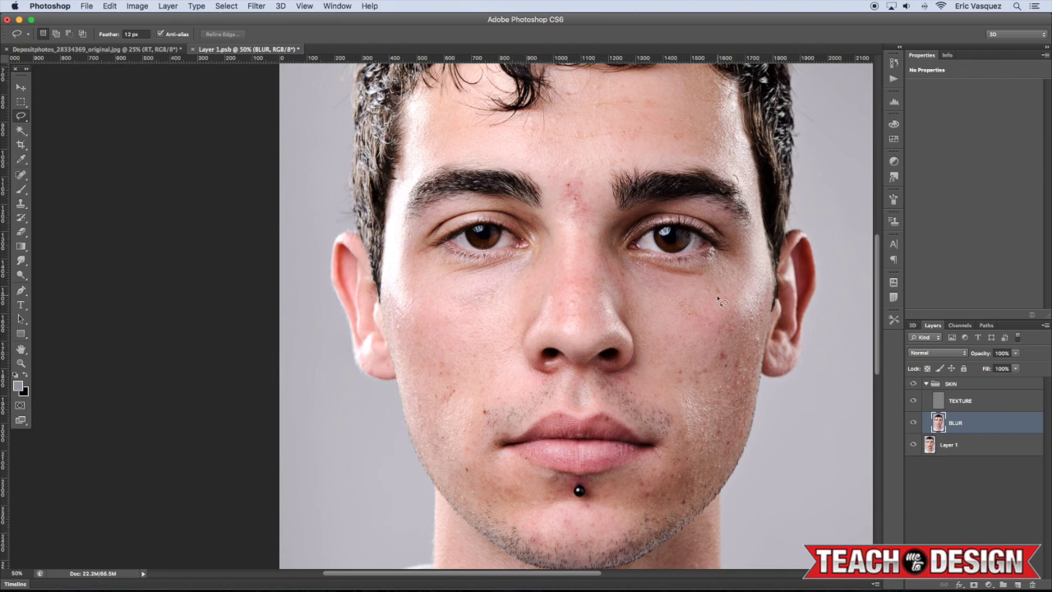
mouse_move(664, 335)
mouse_down()
mouse_move(684, 351)
mouse_move(729, 347)
mouse_move(742, 305)
mouse_move(708, 292)
mouse_up()
scroll(718, 335, left, 2)
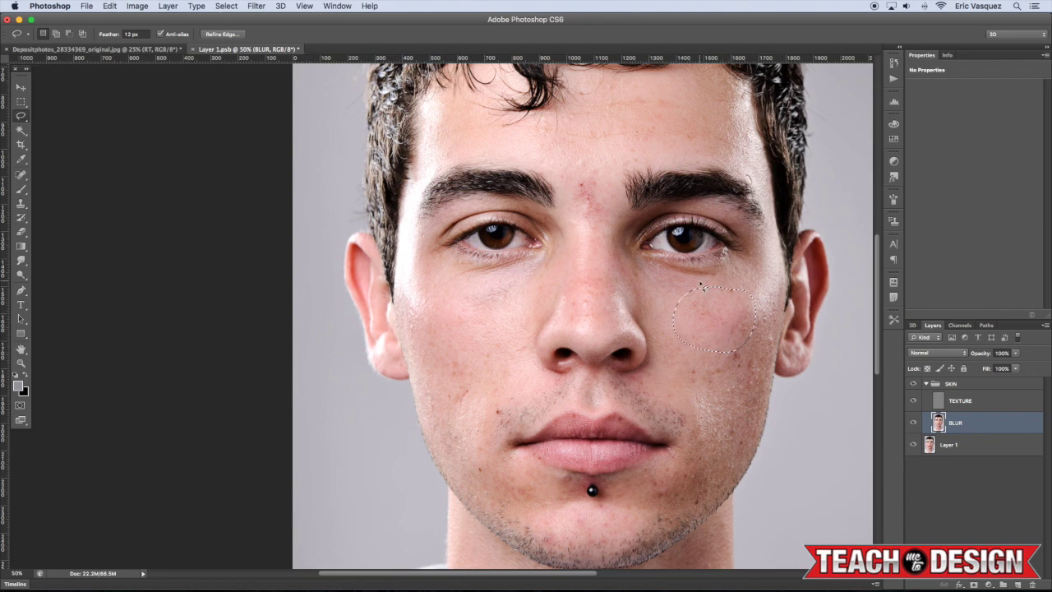
- Apply a Gaussian Blur with a 9.5-pixel radius to the selected cheek patch and deselect it
click(256, 5)
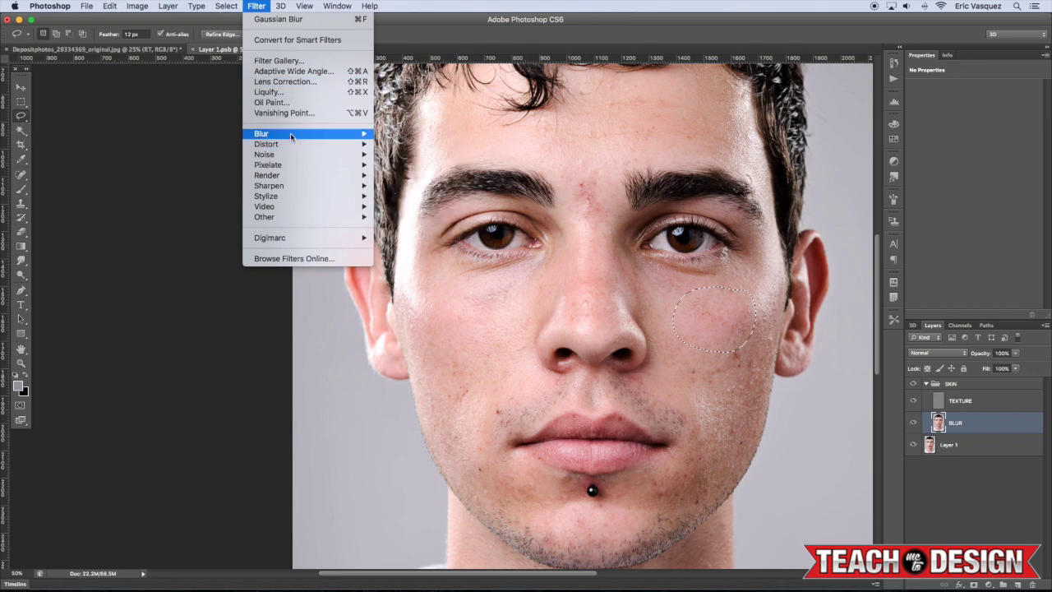
mouse_move(291, 136)
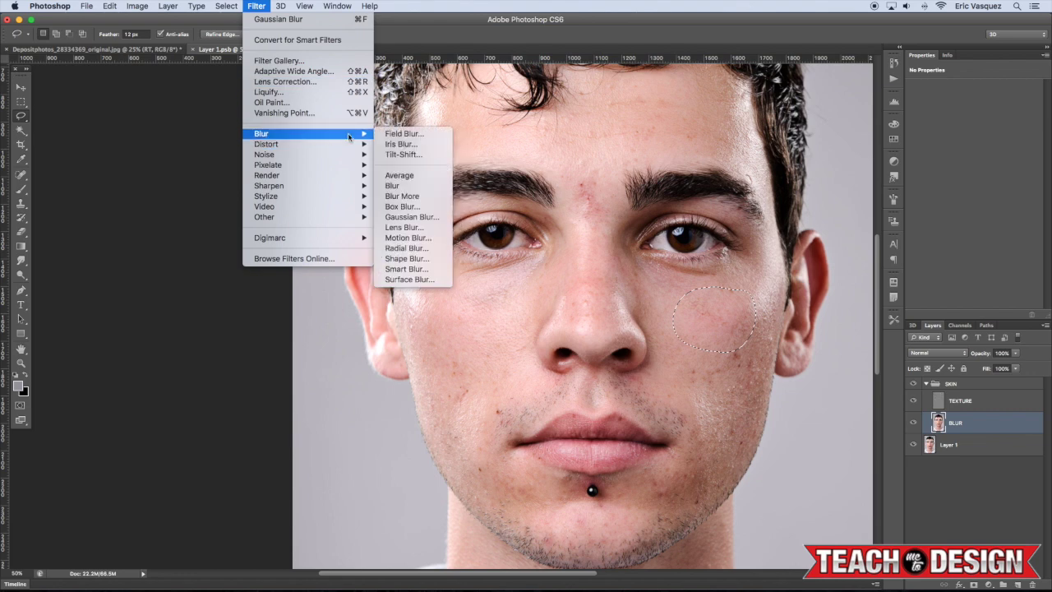
click(410, 217)
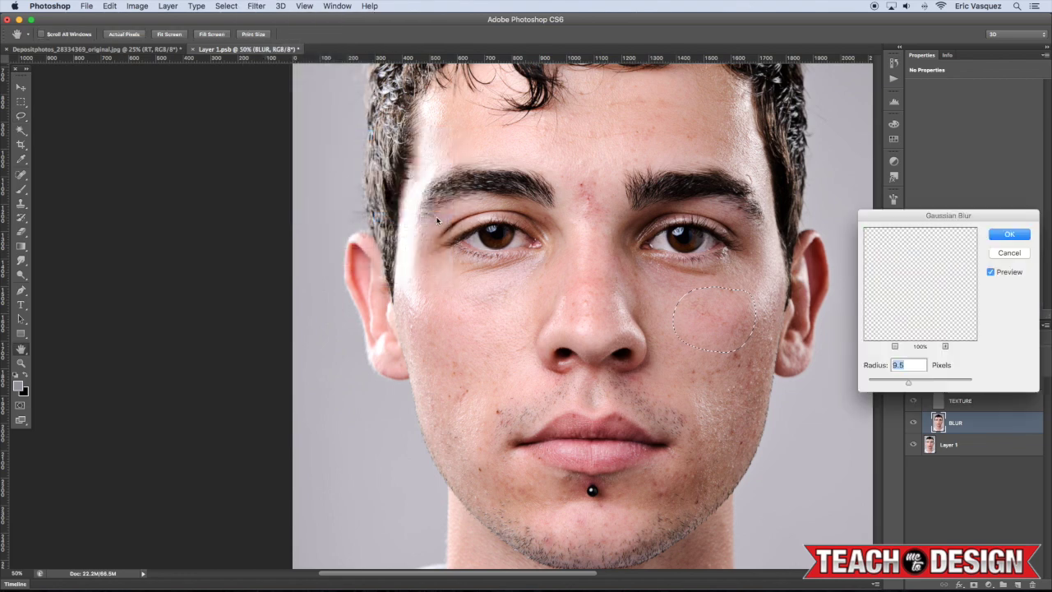
click(1009, 234)
key(super+d)
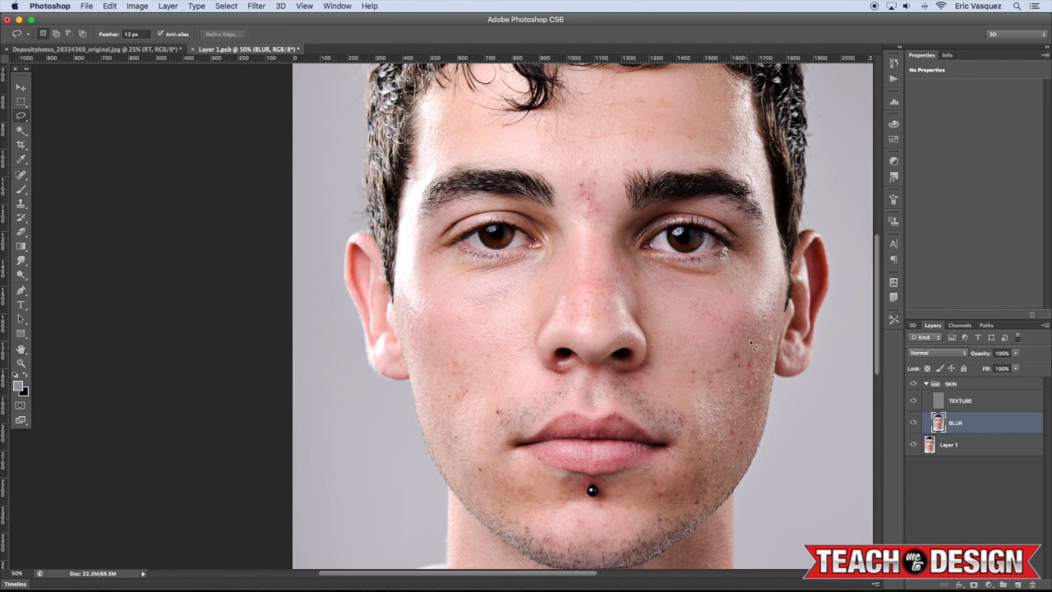
- Lasso a round patch of the lower image-right cheek, apply a 48.7-pixel Gaussian Blur to it and deselect
drag(731, 341, 724, 334)
click(230, 6)
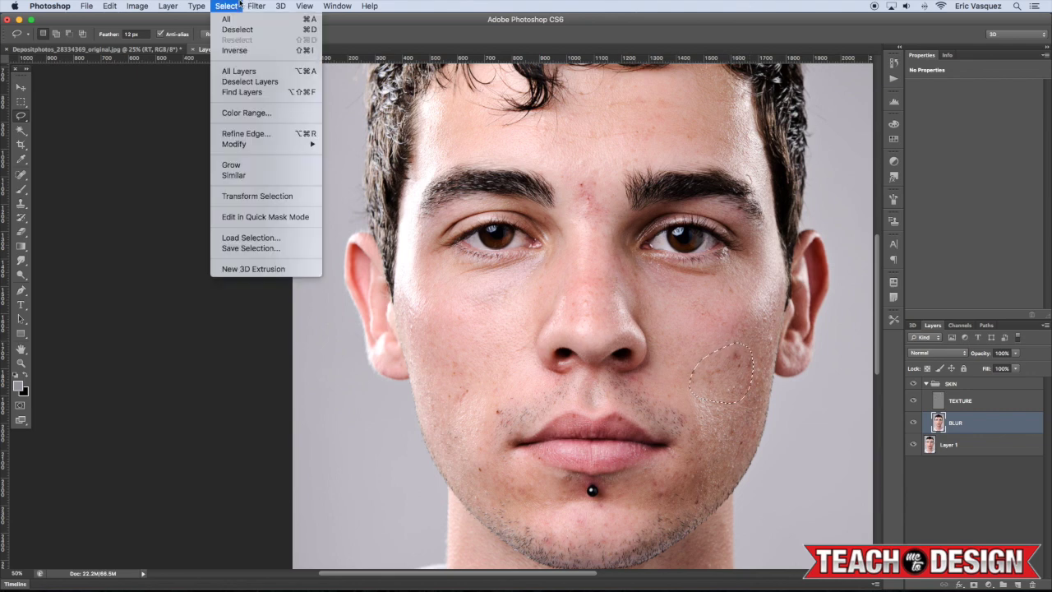
mouse_move(328, 134)
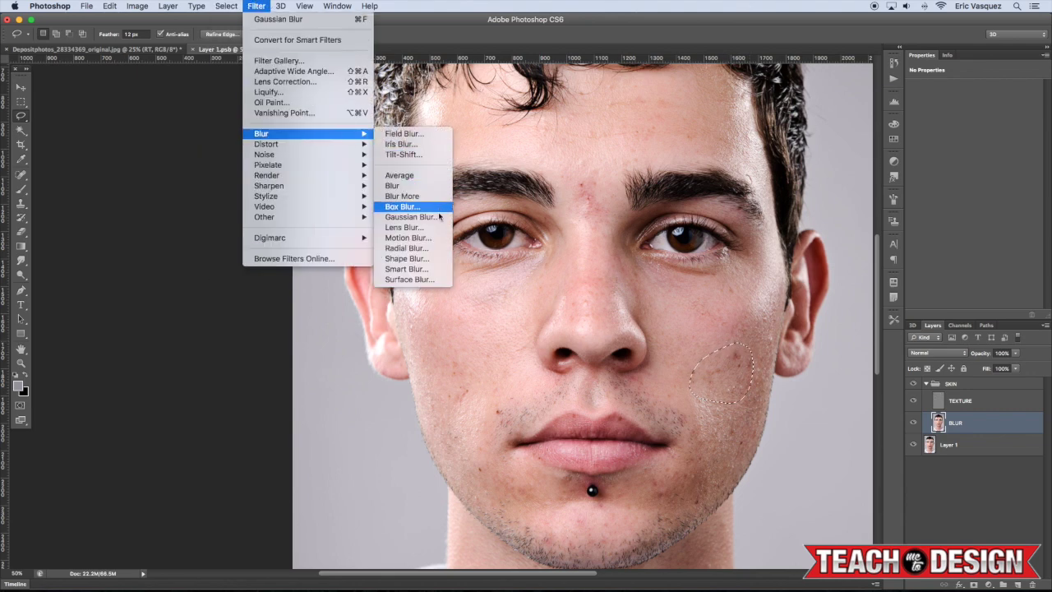
click(406, 217)
mouse_move(908, 382)
mouse_down()
mouse_move(963, 384)
mouse_move(873, 384)
mouse_move(928, 384)
mouse_up()
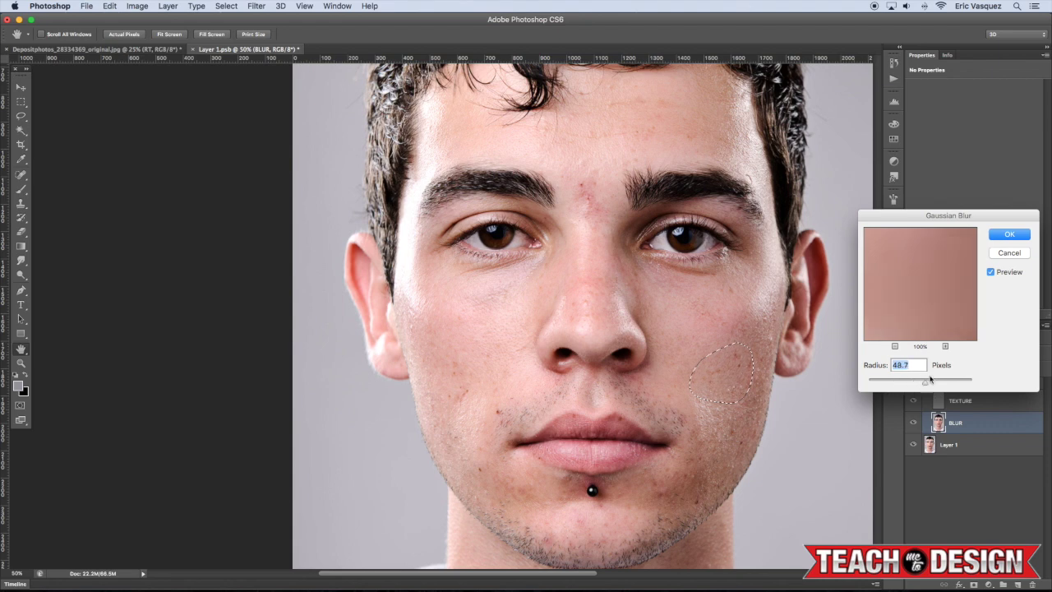
click(1004, 237)
key(super+d)
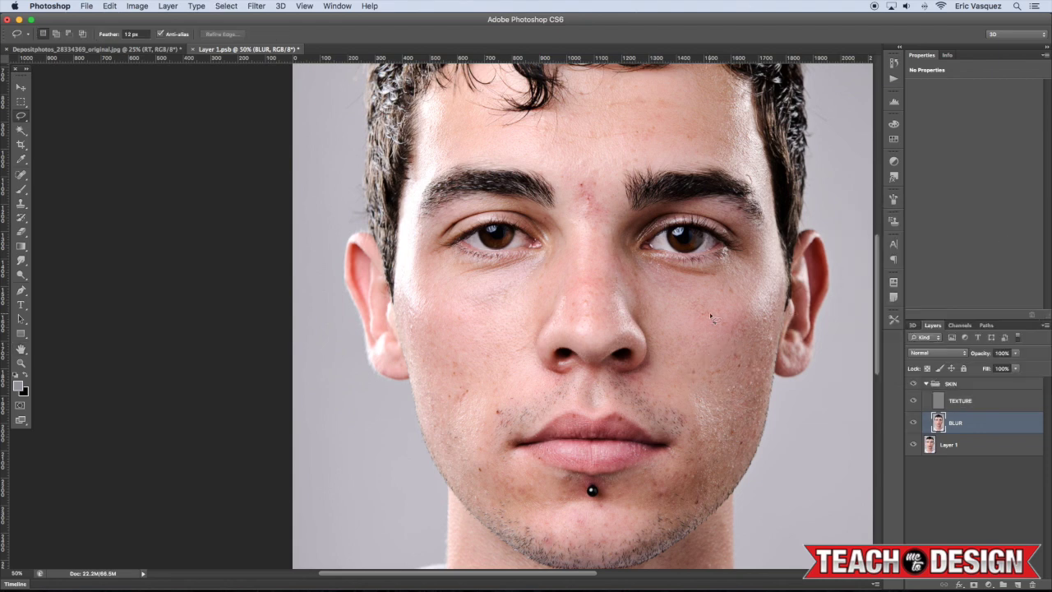
- Lasso an oval patch on the tip of the nose and apply a Gaussian Blur with a 13.4-pixel radius
mouse_move(597, 283)
mouse_down()
mouse_move(562, 307)
mouse_move(566, 335)
mouse_move(603, 328)
mouse_move(598, 281)
mouse_up()
click(259, 6)
mouse_move(296, 134)
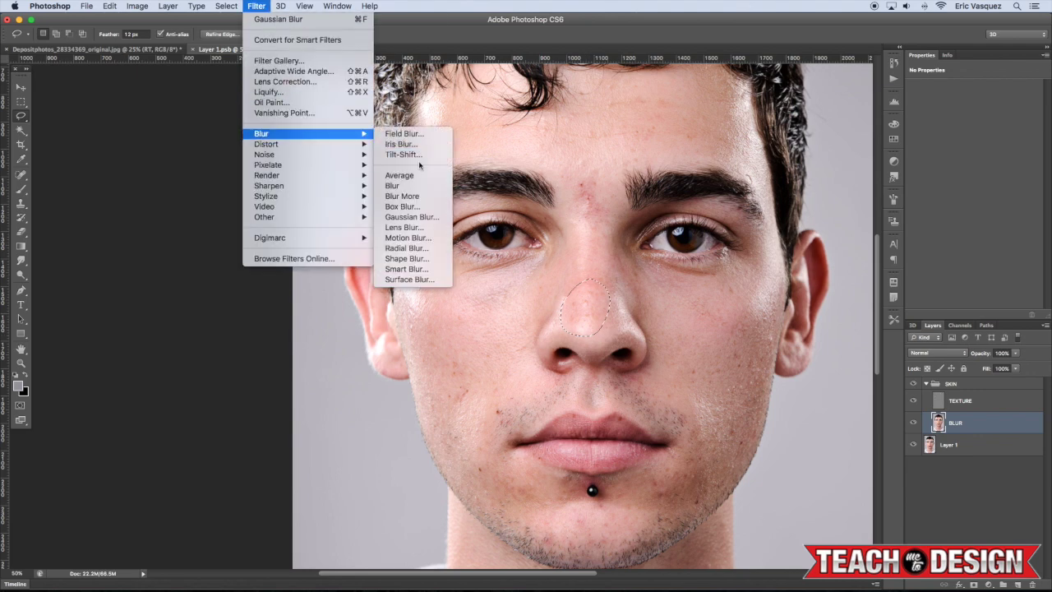
click(418, 217)
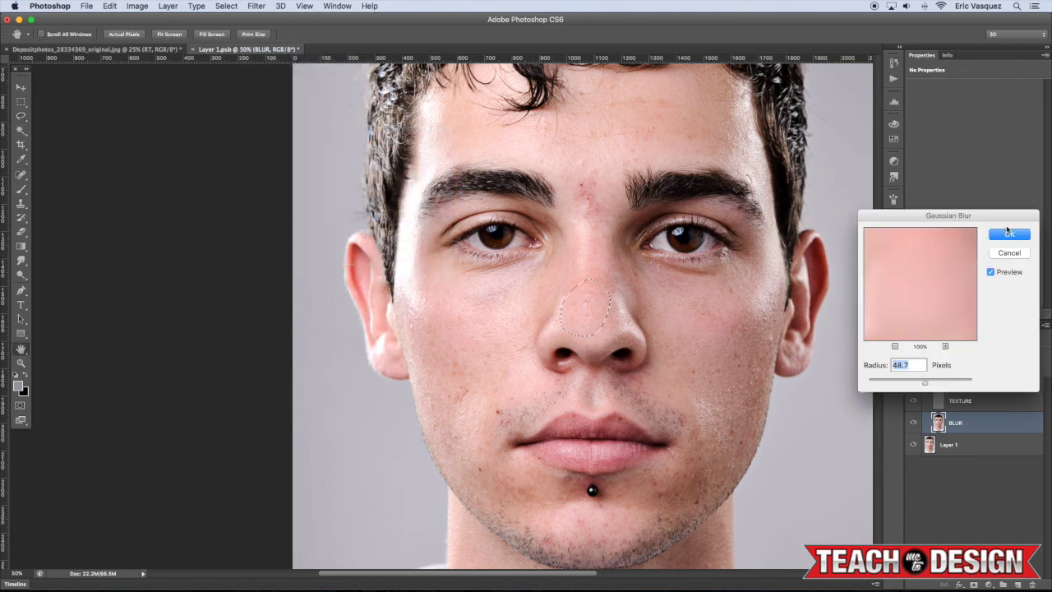
drag(923, 382, 912, 381)
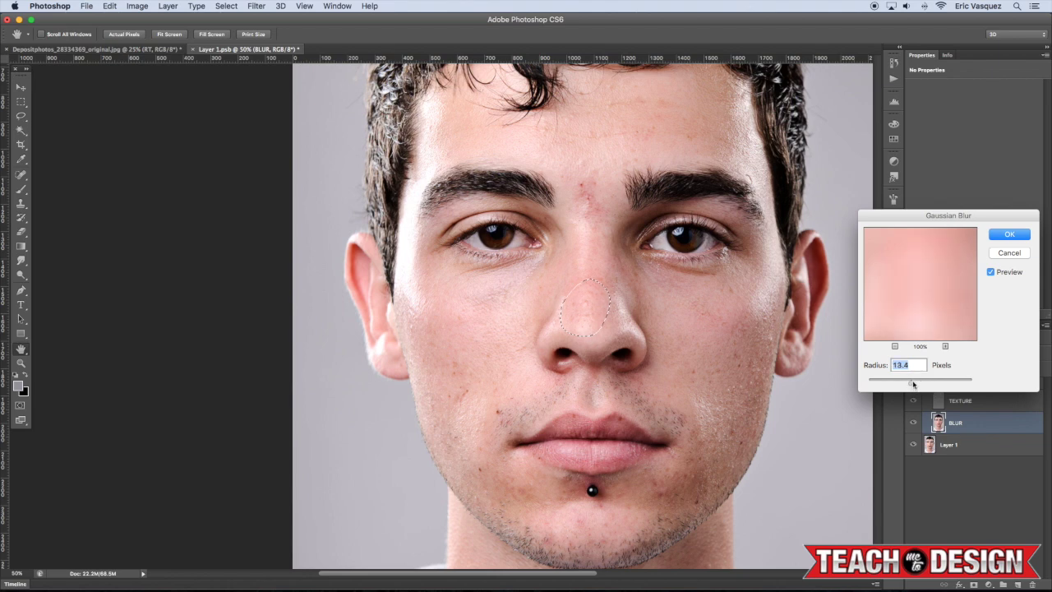
click(1008, 234)
- Lasso a large patch of the image-left cheek between eye and nose, apply a 13.4-pixel Gaussian Blur and deselect
mouse_move(530, 283)
mouse_down()
mouse_move(477, 294)
mouse_move(497, 382)
mouse_move(526, 283)
mouse_up()
click(257, 6)
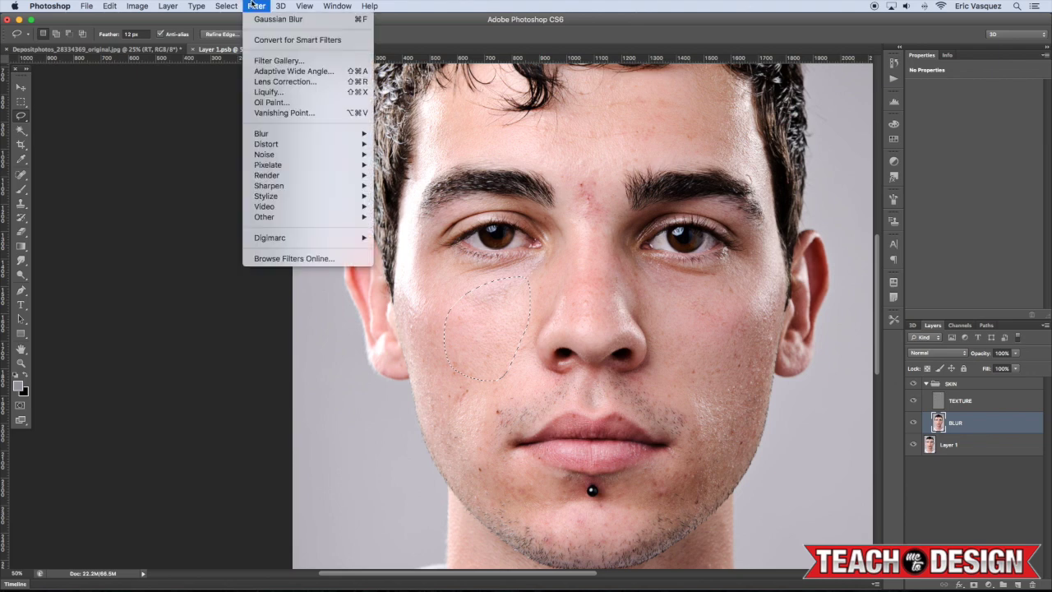
mouse_move(281, 135)
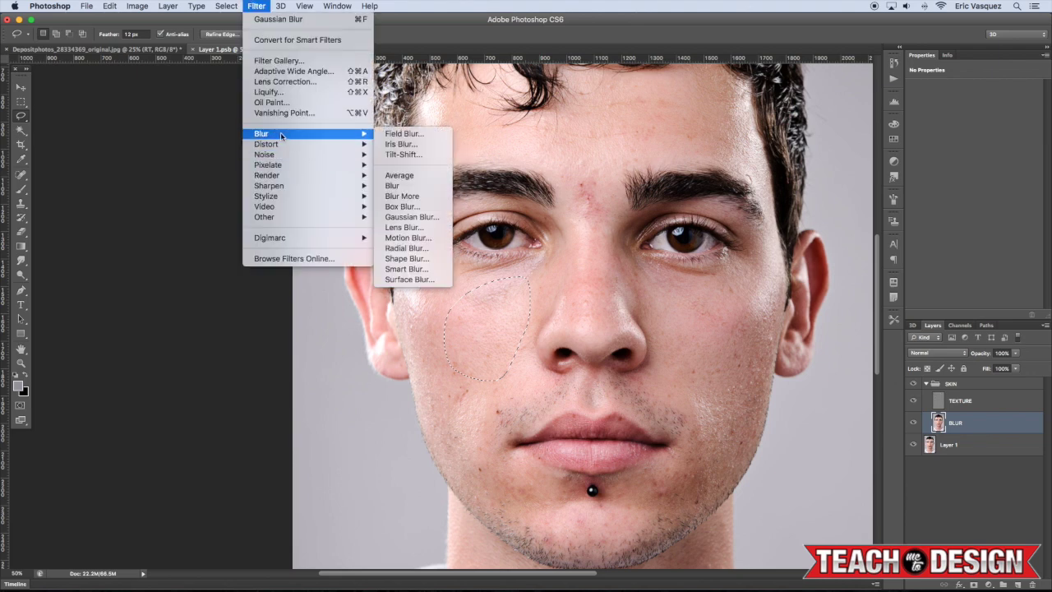
click(411, 217)
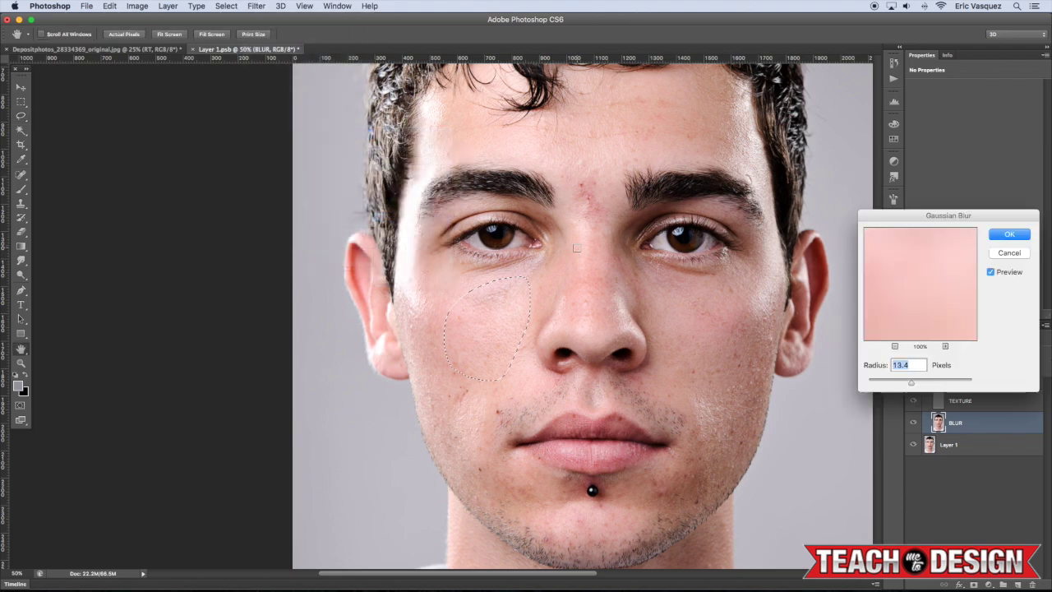
click(1008, 236)
key(ctrl+d)
- Lasso a wide oval on the forehead above the image-right eyebrow, apply a 13.4-pixel Gaussian Blur and deselect
mouse_move(631, 123)
mouse_down()
mouse_move(686, 165)
mouse_move(708, 125)
mouse_move(637, 119)
mouse_up()
click(262, 5)
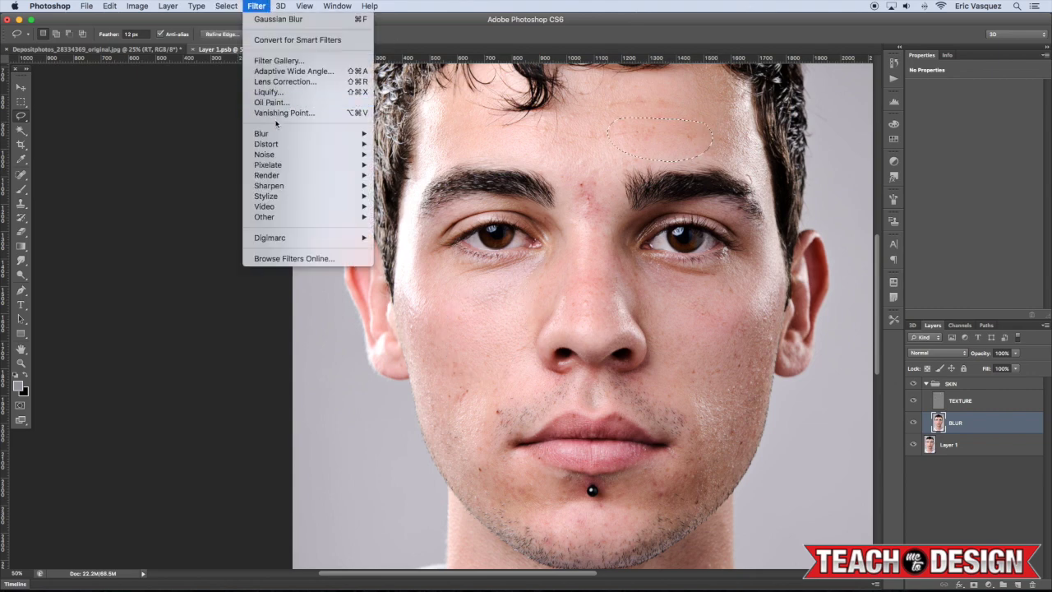
mouse_move(262, 133)
click(410, 218)
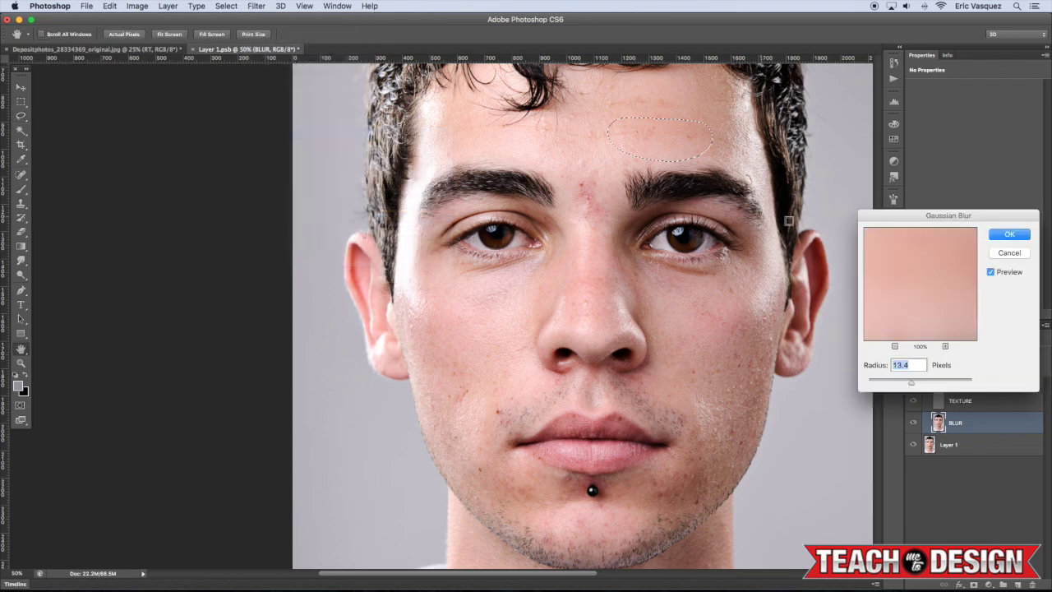
click(1009, 234)
key(ctrl+d)
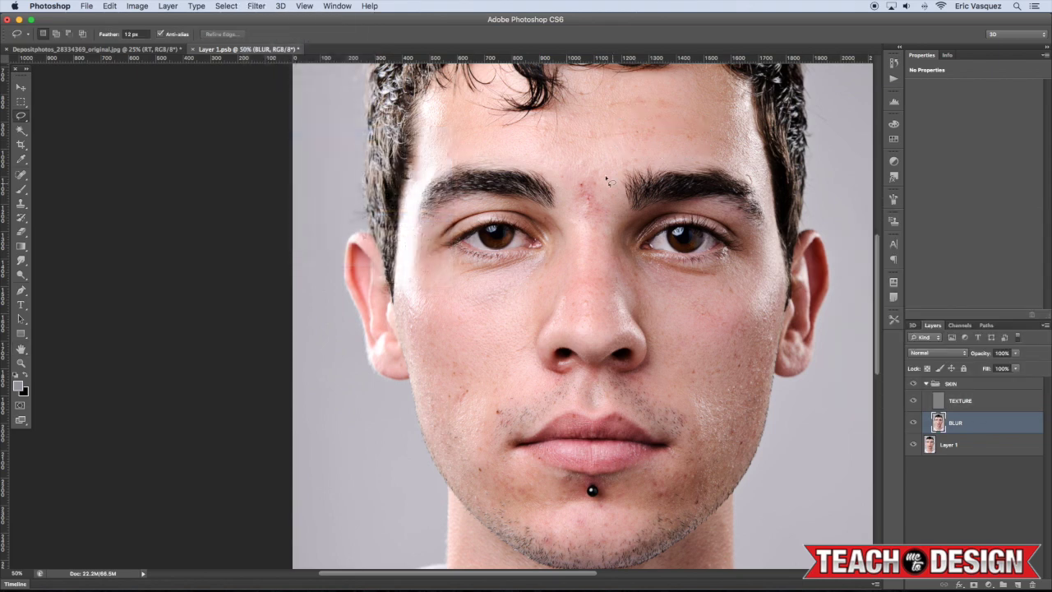
- Lasso the red blemished area between the eyebrows, apply a Gaussian Blur with a 37.4-pixel radius and deselect
drag(605, 175, 593, 171)
click(256, 5)
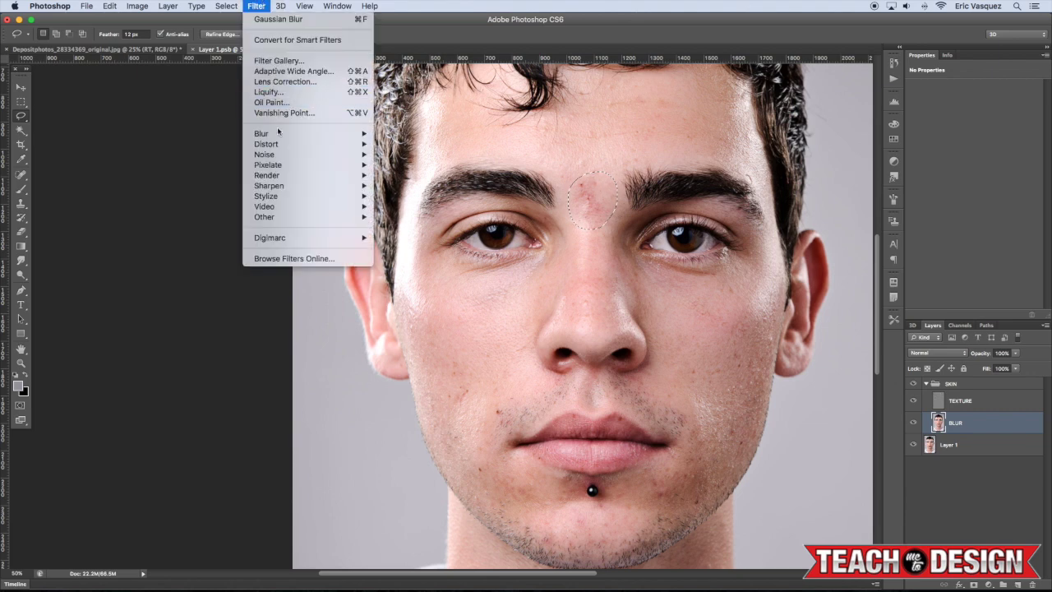
mouse_move(283, 136)
click(411, 217)
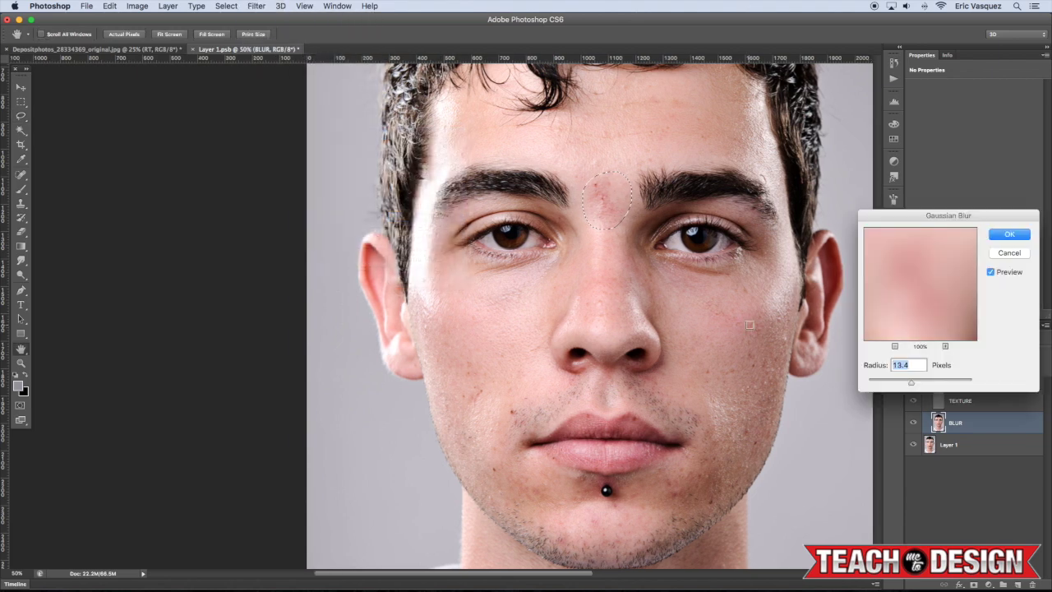
drag(909, 382, 920, 383)
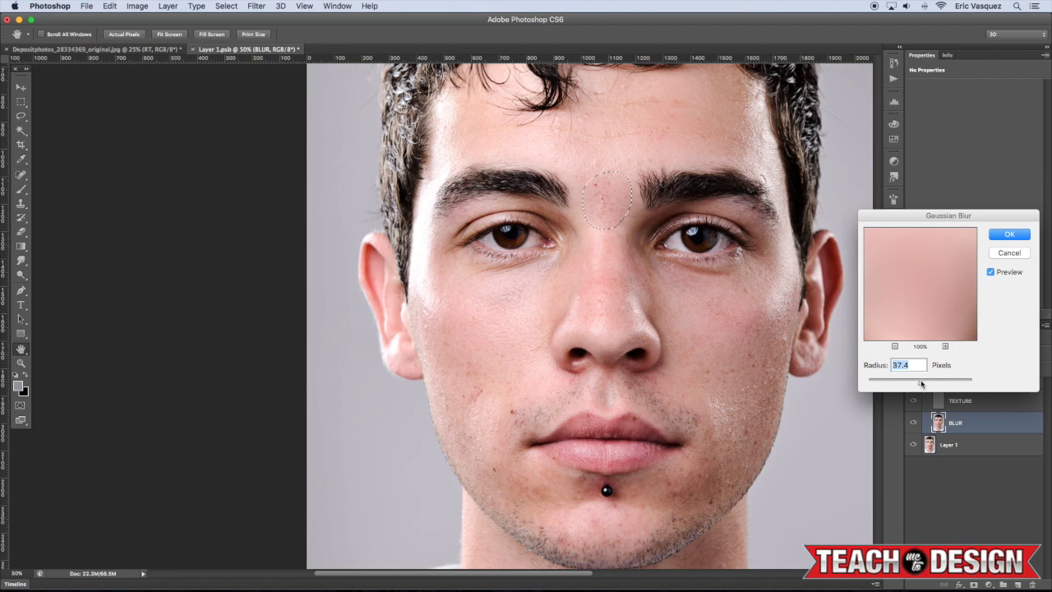
click(1009, 234)
key(super+d)
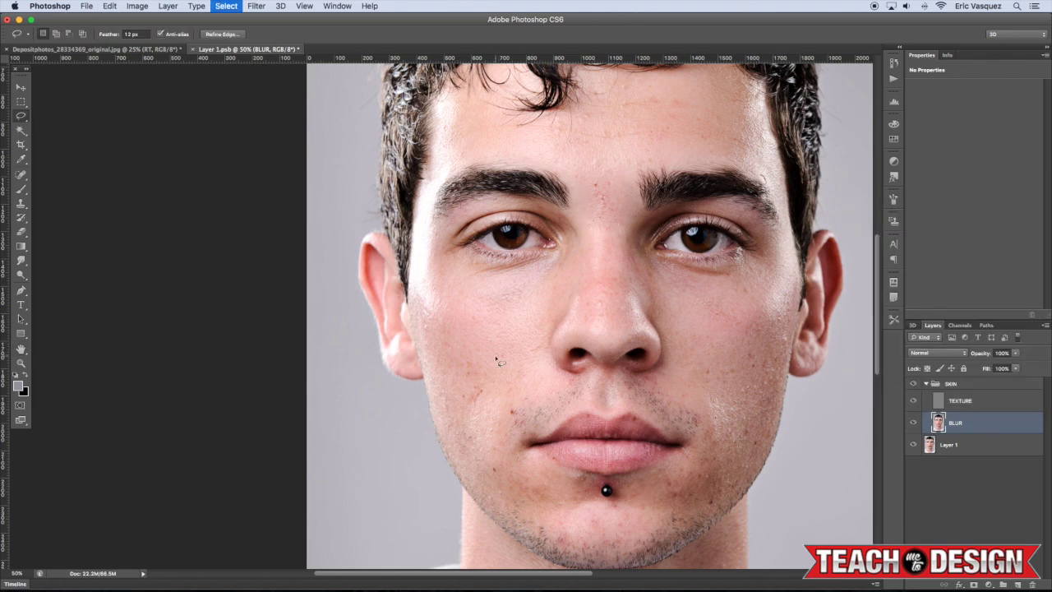
- Lasso an oval patch of the lower image-left cheek, apply a 37.4-pixel Gaussian Blur and deselect
mouse_move(488, 430)
mouse_down()
mouse_move(508, 385)
mouse_move(481, 342)
mouse_up()
click(257, 5)
mouse_move(295, 138)
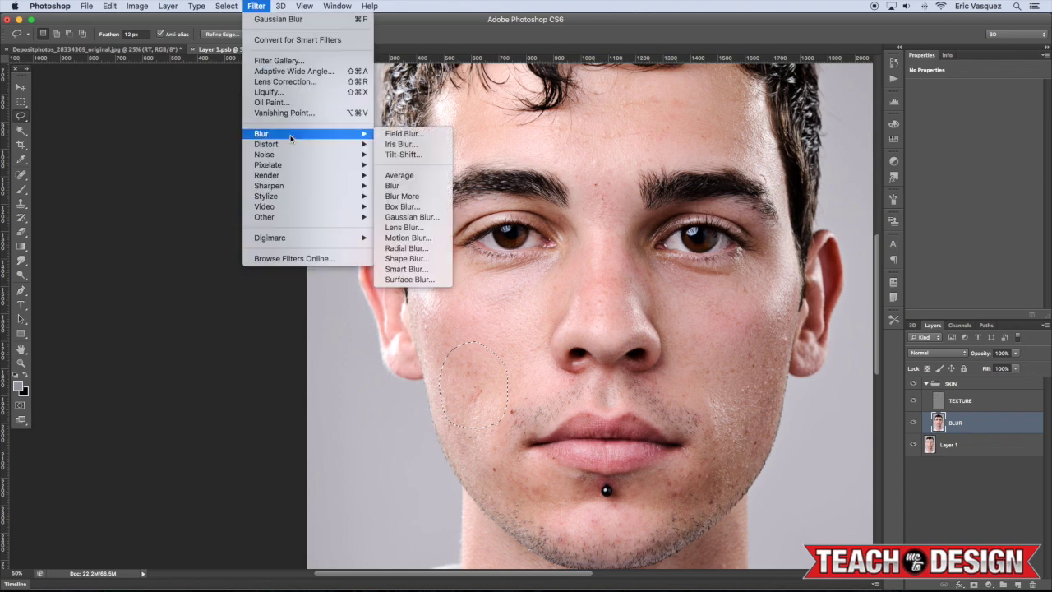
click(413, 217)
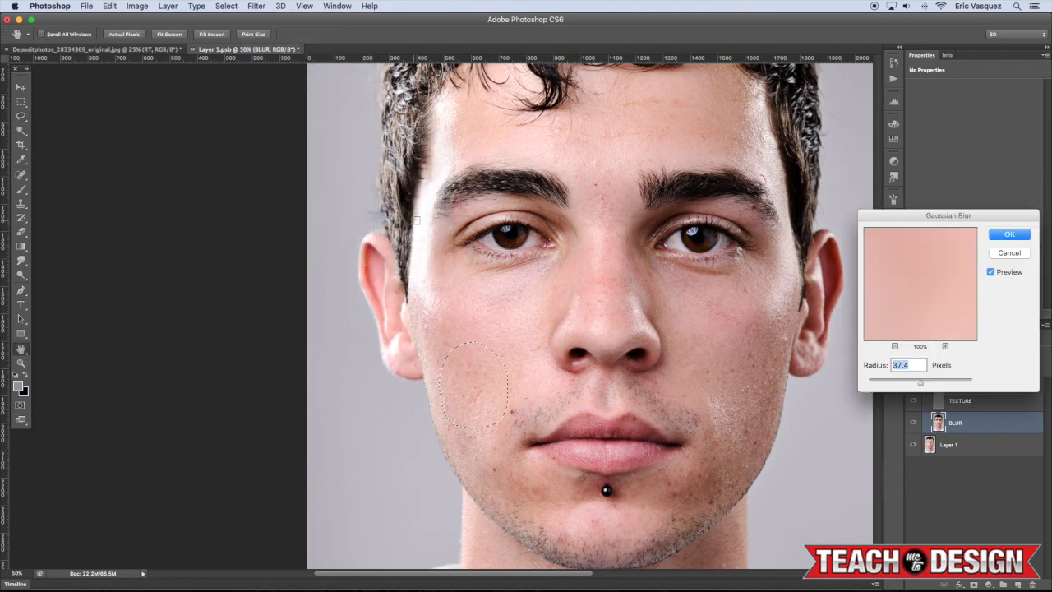
click(1009, 234)
key(super+d)
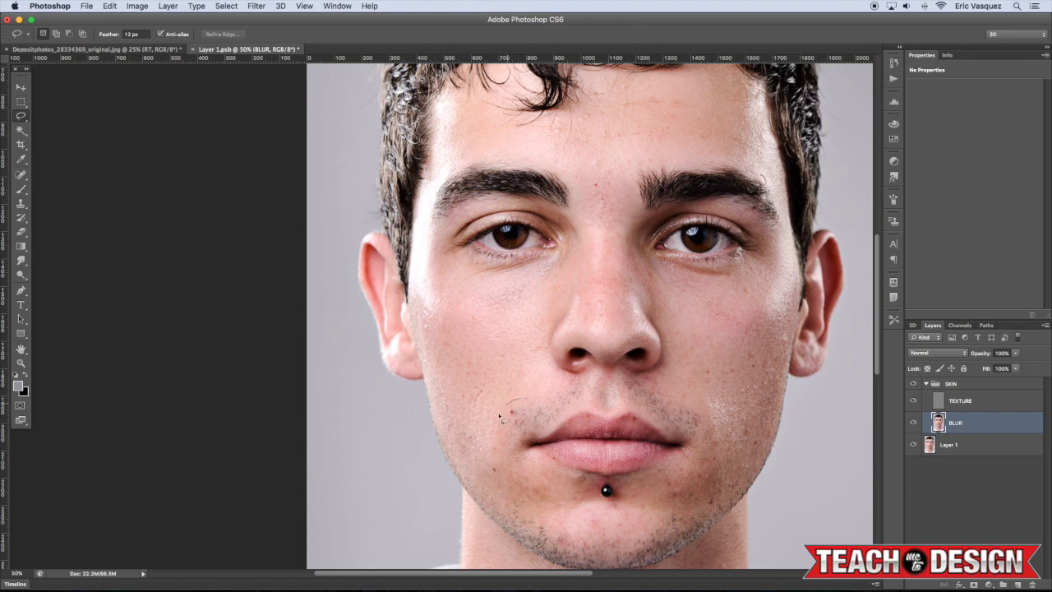
- Blur the small lassoed spot above the image-left mouth corner with a 37.4-pixel Gaussian Blur and deselect it
click(258, 6)
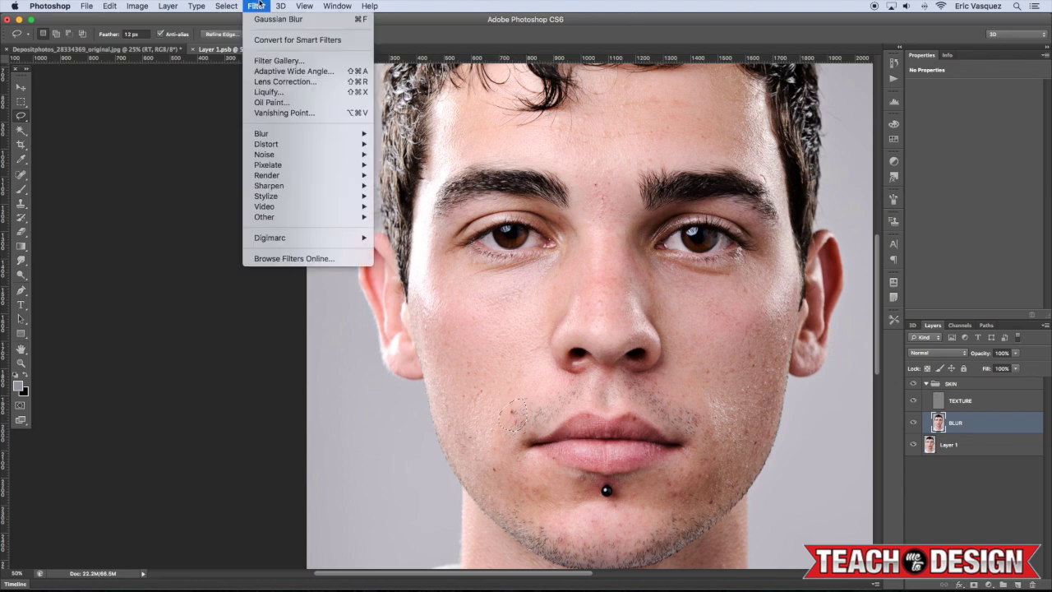
mouse_move(297, 133)
click(415, 217)
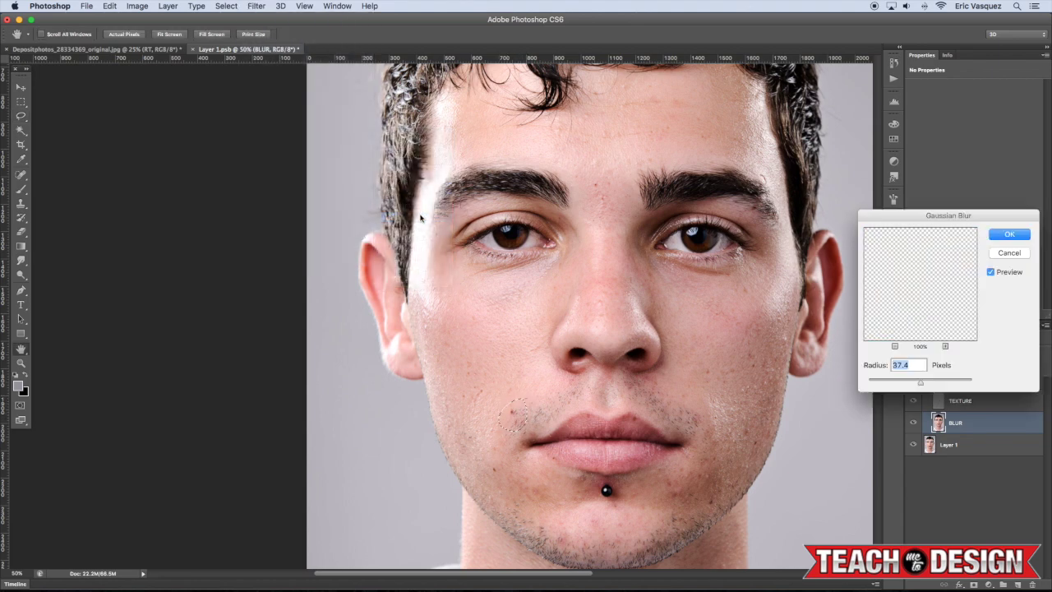
click(1009, 234)
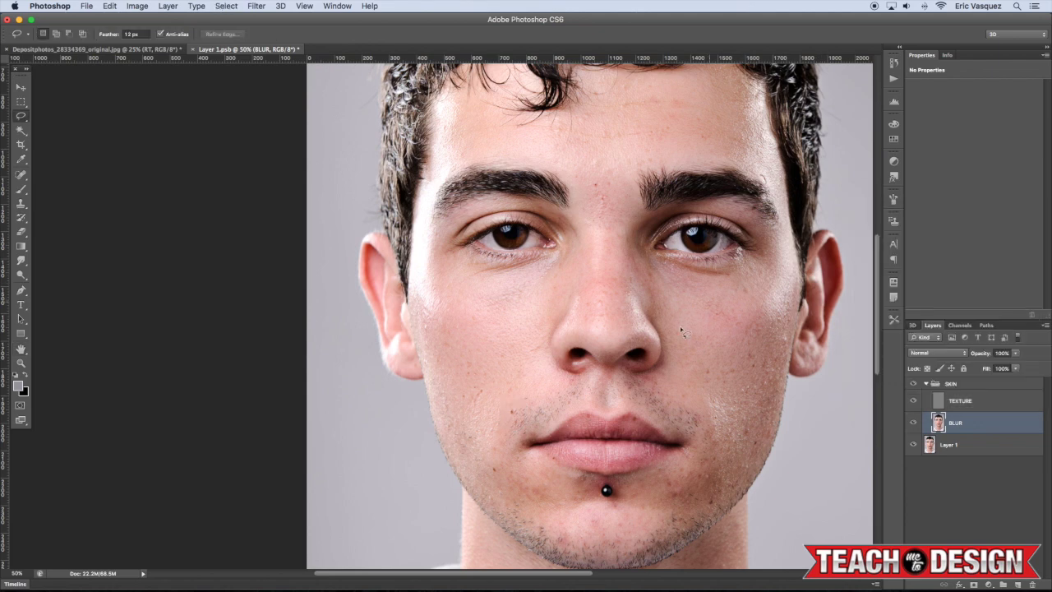
- Lasso a wide oval on the chin below the piercing, apply a 37.4-pixel Gaussian Blur and deselect
drag(689, 405, 656, 238)
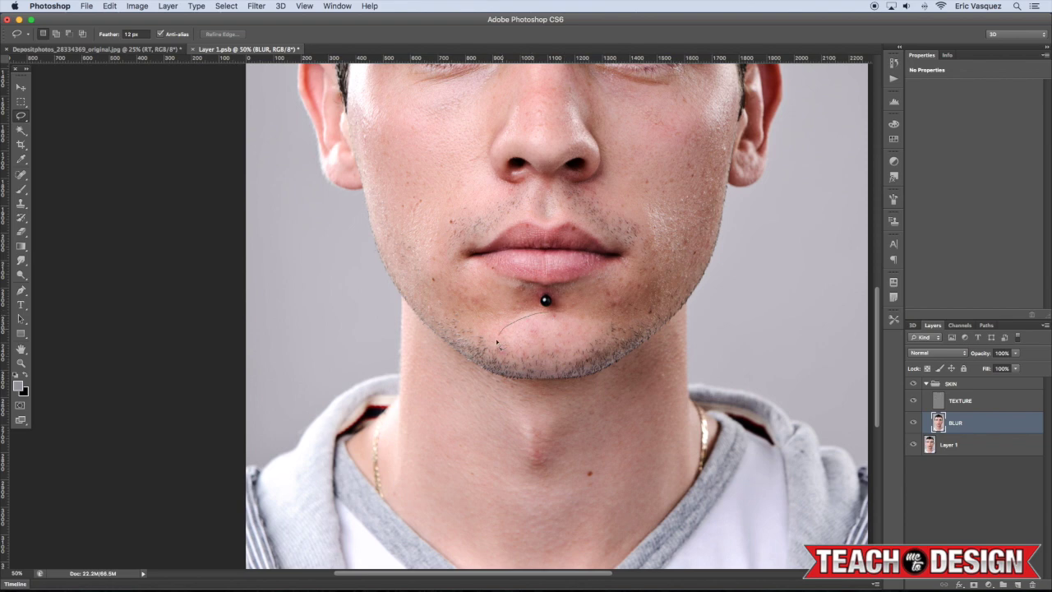
drag(553, 316, 547, 313)
click(255, 6)
mouse_move(301, 137)
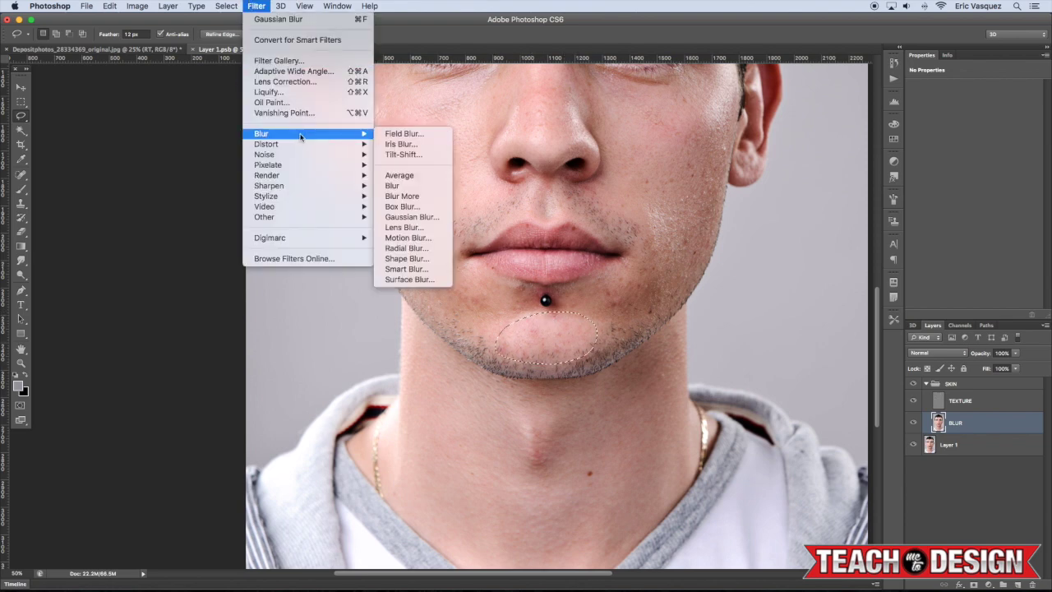
click(411, 217)
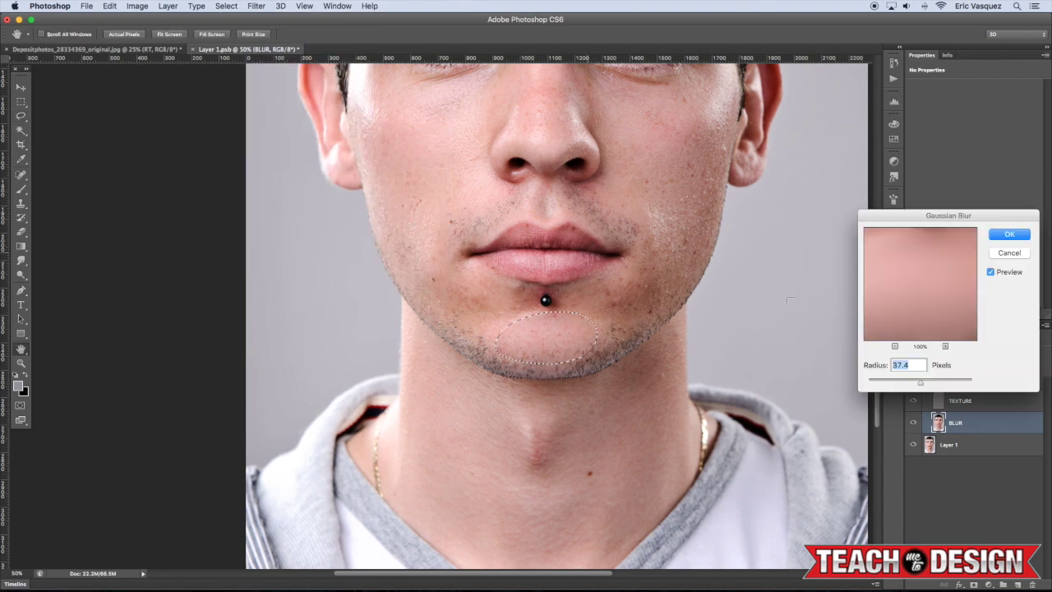
click(993, 235)
key(super+d)
- Lasso a patch below the image-left mouth corner, apply a 37.4-pixel Gaussian Blur and deselect
mouse_move(523, 285)
mouse_down()
mouse_move(442, 288)
mouse_move(455, 317)
mouse_move(489, 321)
mouse_move(497, 284)
mouse_up()
click(257, 6)
mouse_move(262, 133)
click(411, 217)
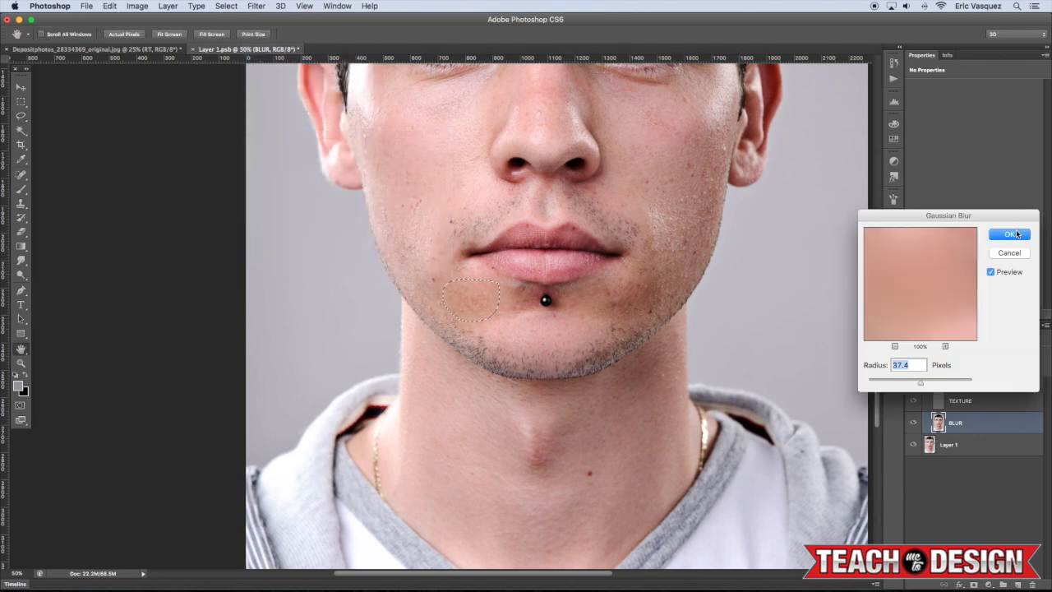
click(1009, 234)
key(super+d)
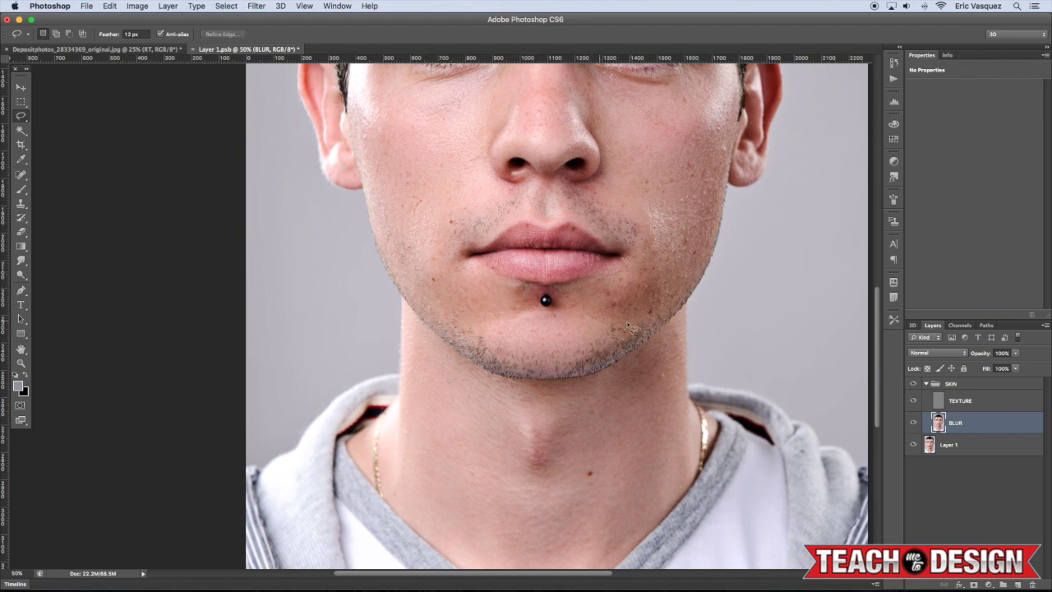
- Lasso a patch below the image-right mouth corner, apply a 37.4-pixel Gaussian Blur and deselect
drag(640, 277, 643, 279)
click(256, 5)
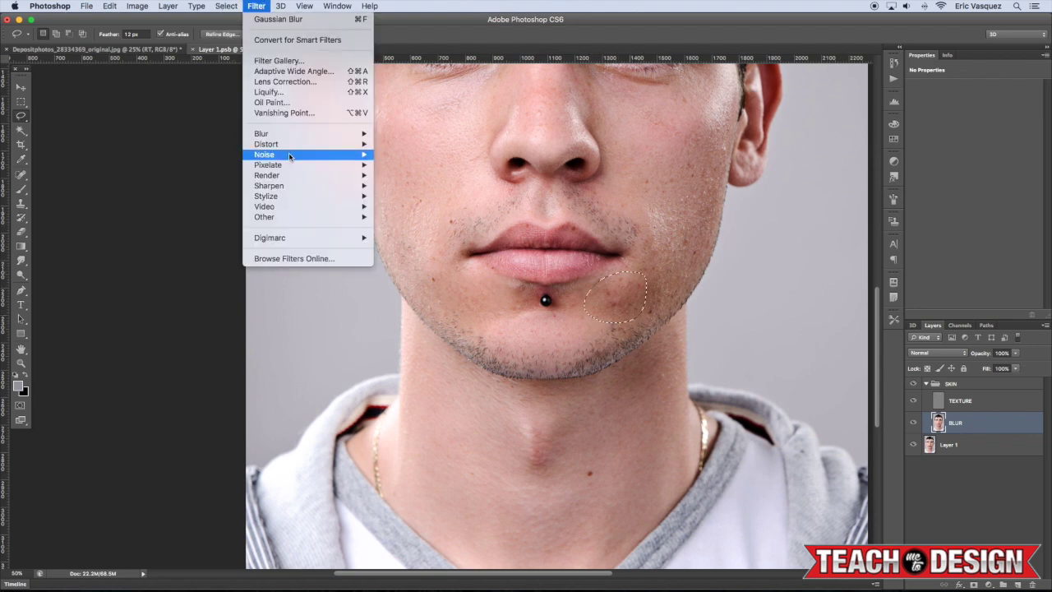
mouse_move(288, 135)
click(415, 217)
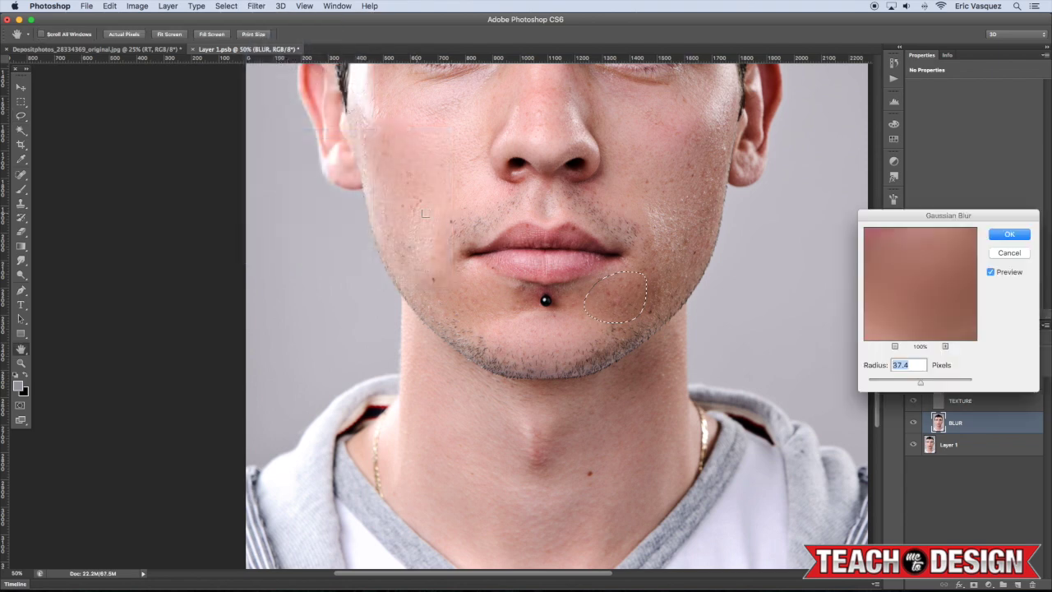
click(1014, 239)
key(super+d)
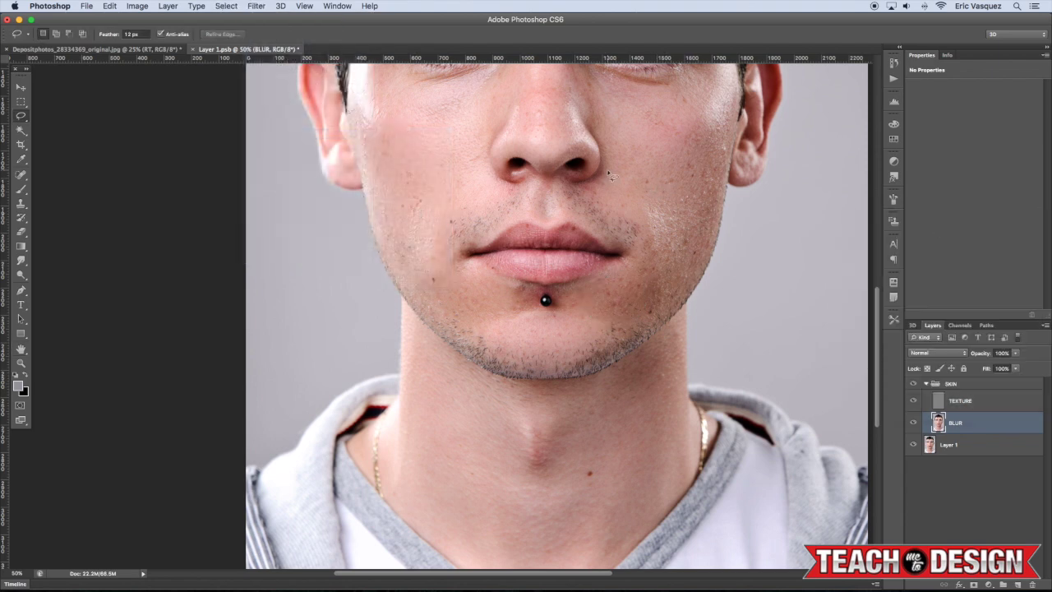
- Lasso a small patch beside the image-right nostril above the lip, apply a Gaussian Blur and deselect
drag(611, 170, 609, 181)
click(256, 6)
mouse_move(355, 135)
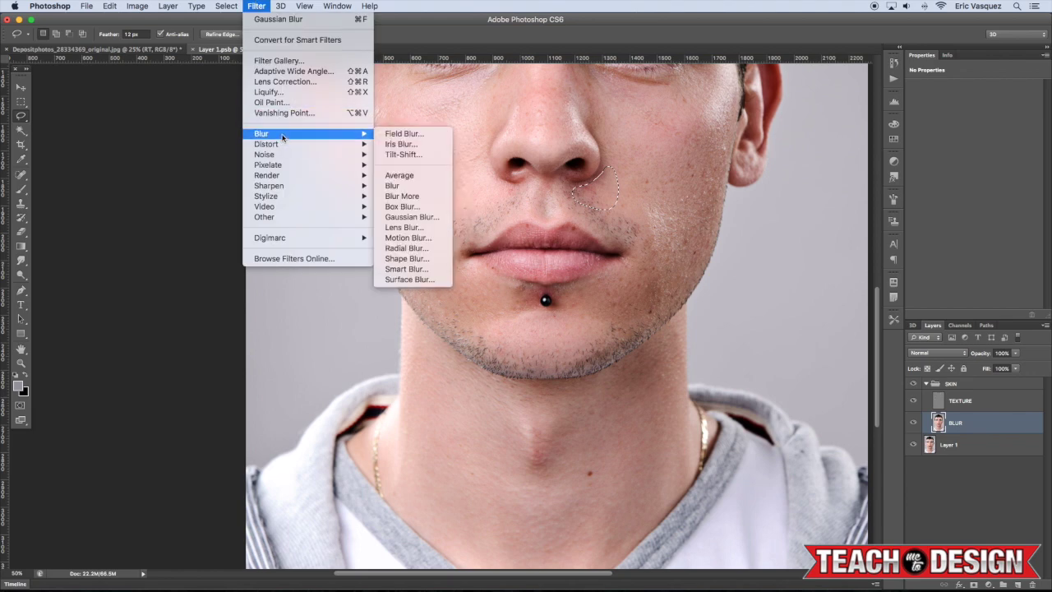
click(411, 217)
click(1012, 237)
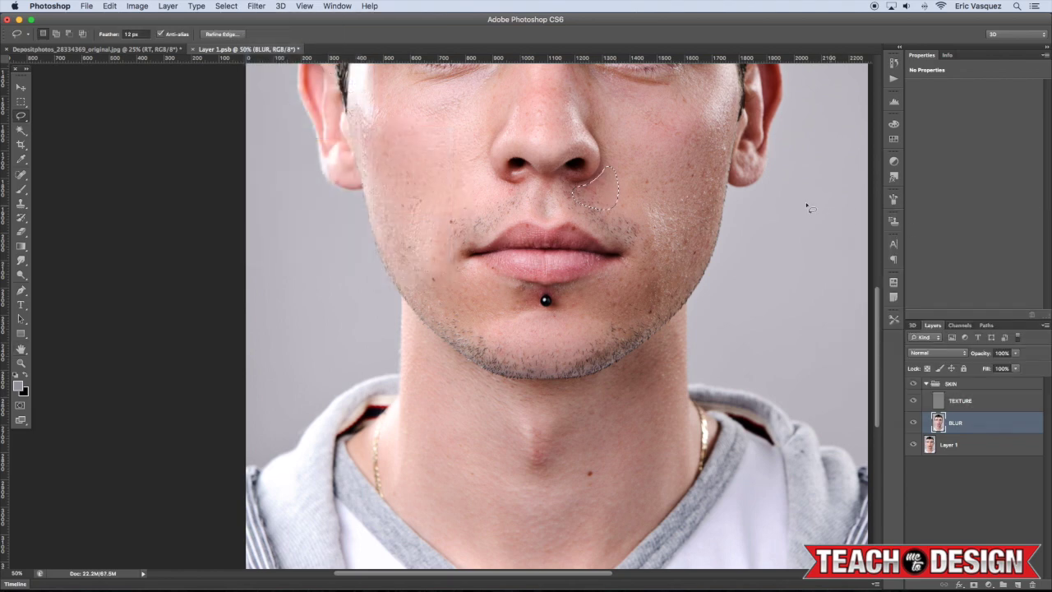
key(super+d)
- Lasso a rounded patch between the image-right mouth corner and jaw, apply a 37.4-pixel Gaussian Blur and deselect
drag(689, 227, 669, 223)
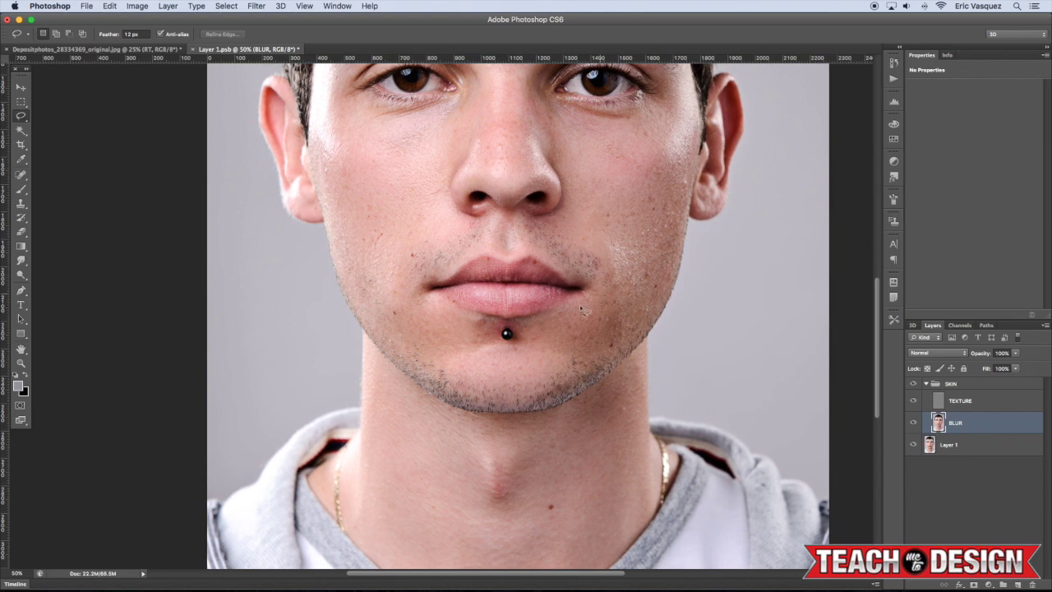
drag(616, 304, 613, 306)
click(256, 6)
mouse_move(279, 134)
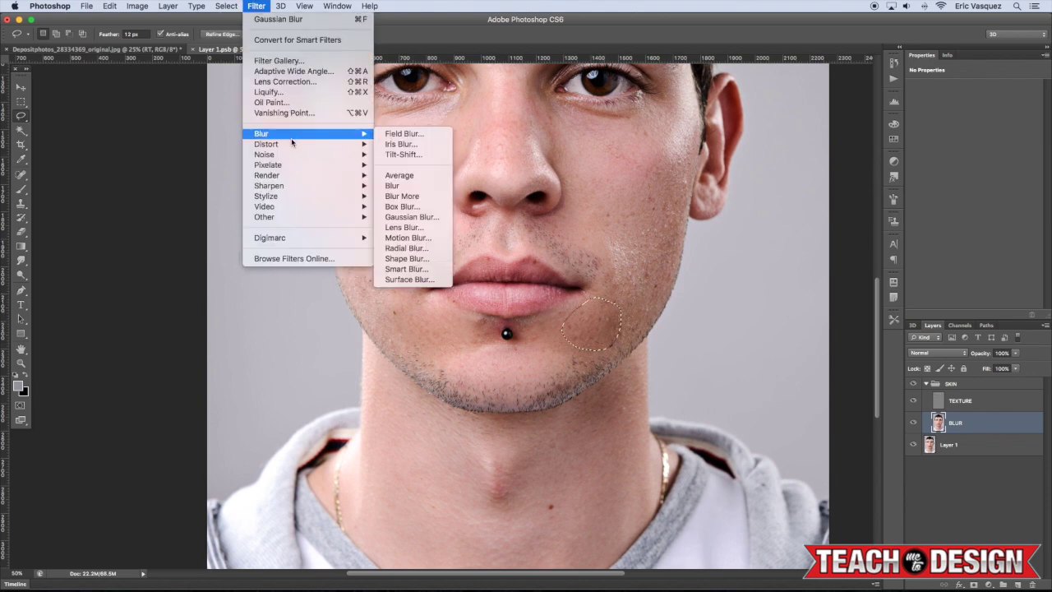
click(411, 216)
click(1009, 235)
key(super+d)
- Lasso a tall oval on the outer image-right cheek beside the ear, apply a 37.4-pixel Gaussian Blur and deselect
drag(759, 251, 751, 325)
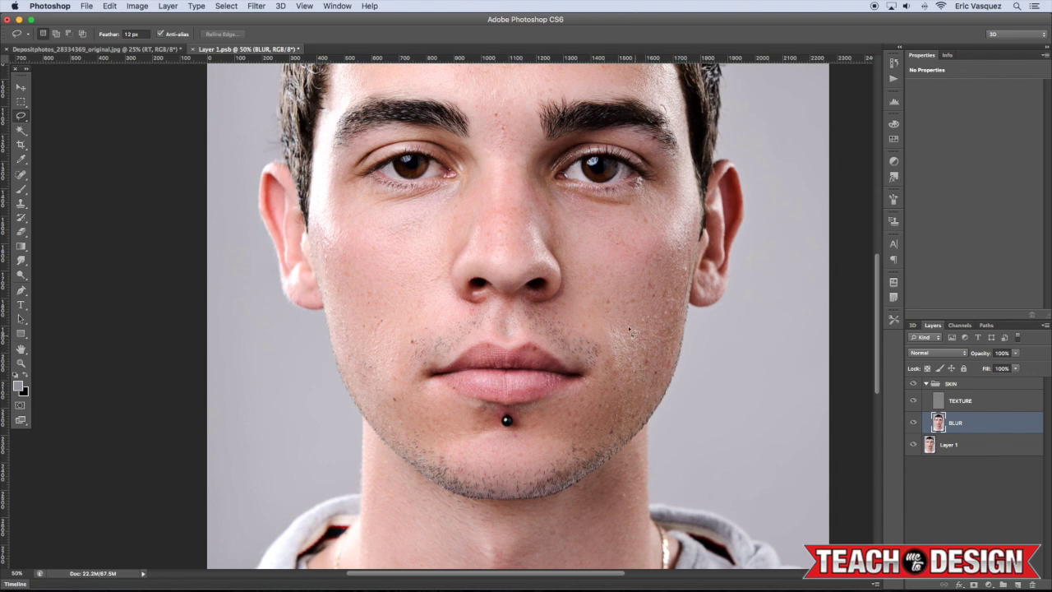
drag(693, 259, 687, 247)
click(256, 5)
mouse_move(277, 136)
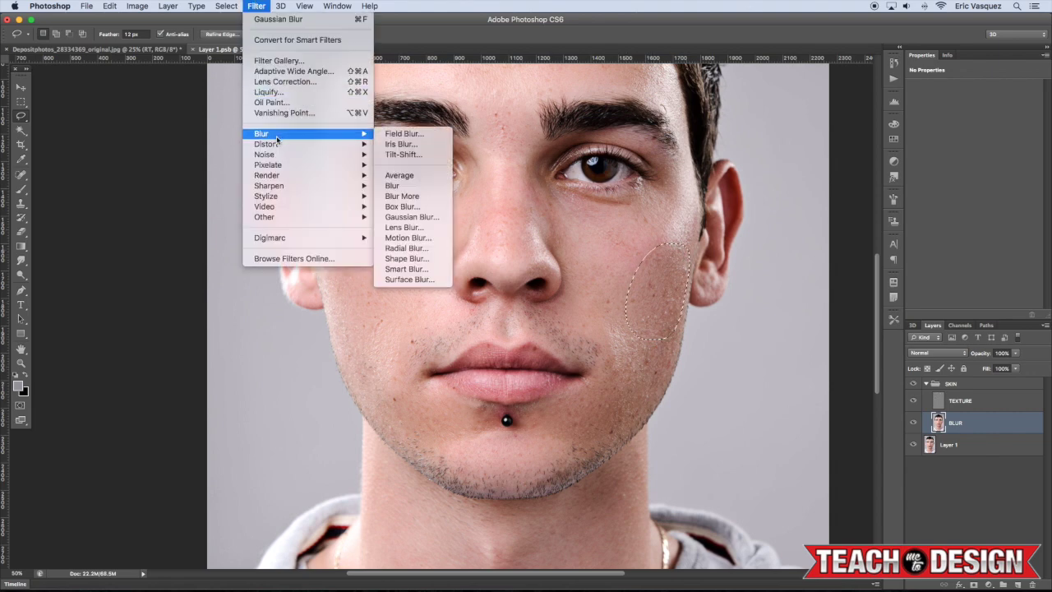
click(411, 217)
click(1009, 234)
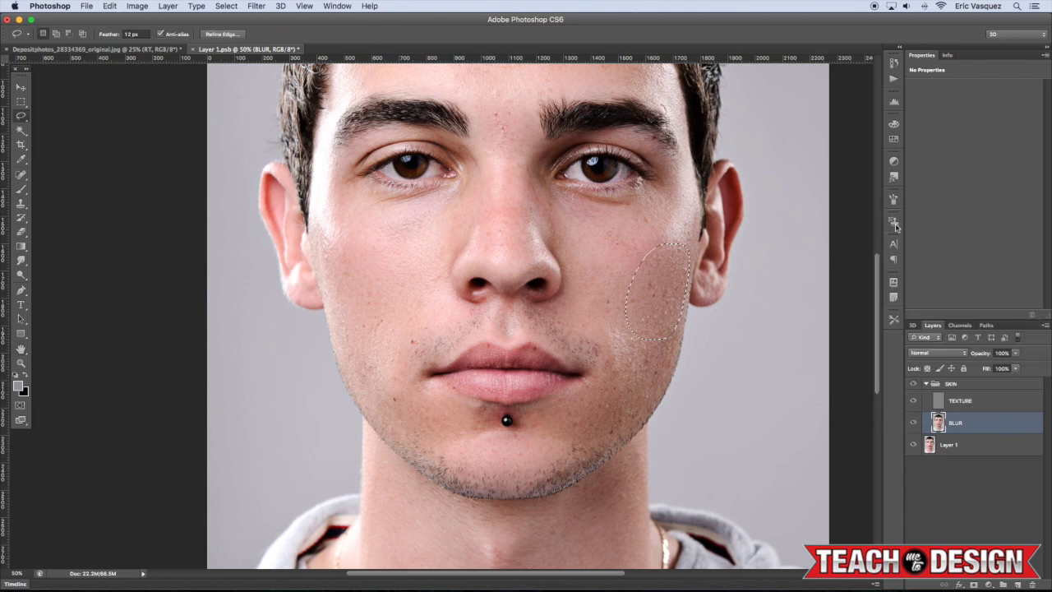
key(super+d)
- Lasso the area under the image-right eye, apply a 37.4-pixel Gaussian Blur and deselect
drag(660, 193, 682, 277)
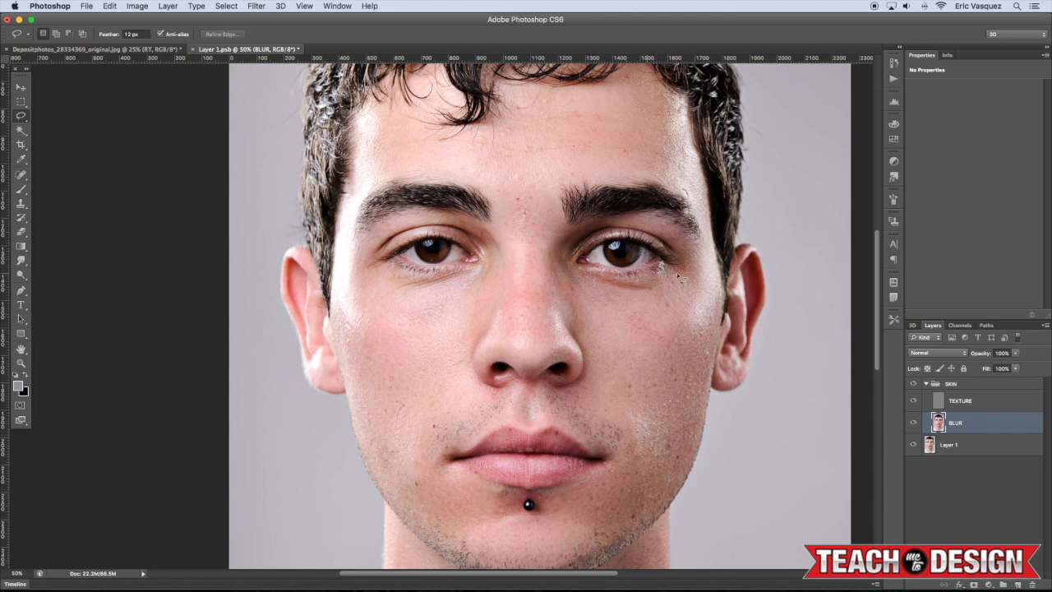
drag(590, 278, 593, 281)
click(256, 6)
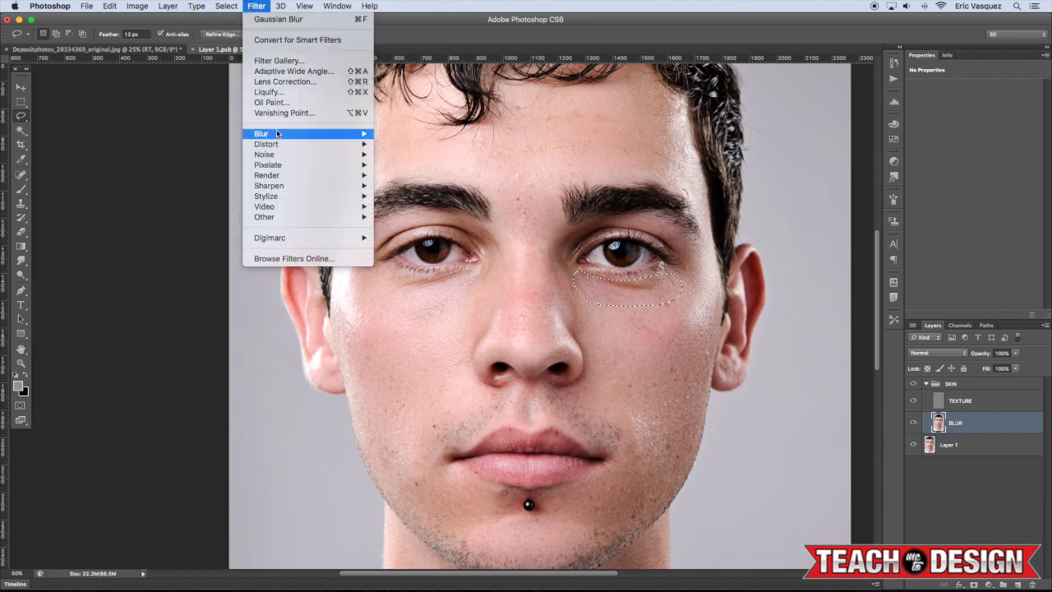
mouse_move(277, 133)
click(411, 215)
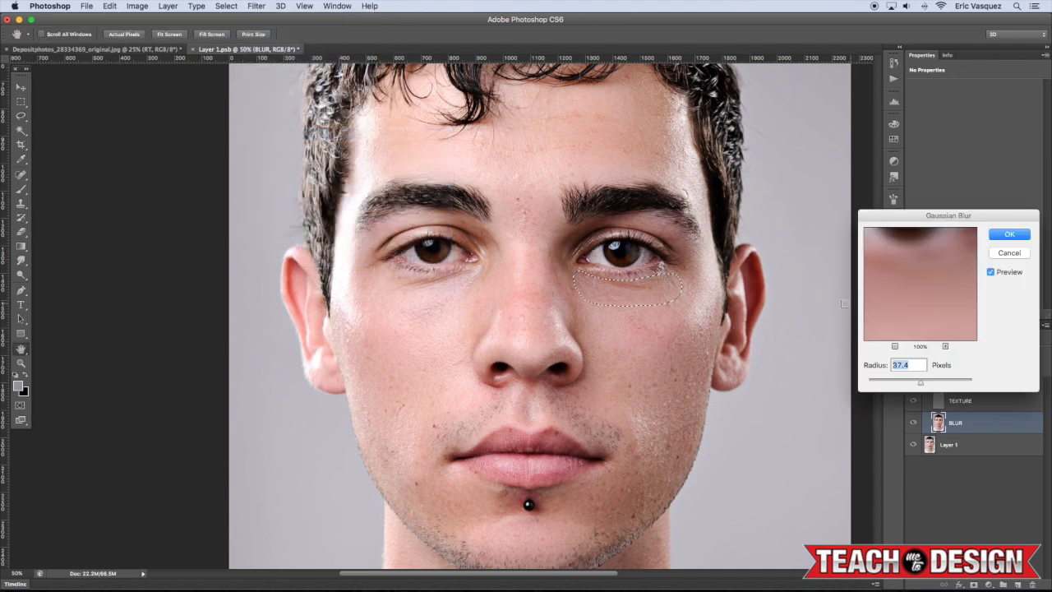
click(1009, 235)
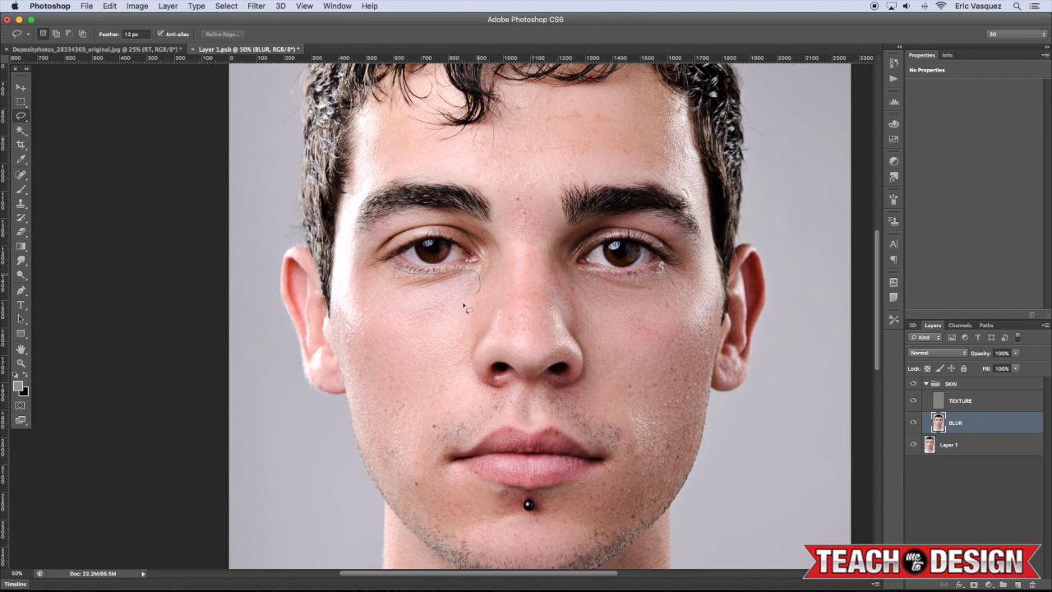
- Lasso the area under the image-left eye, apply a 37.4-pixel Gaussian Blur and deselect
drag(388, 272, 393, 274)
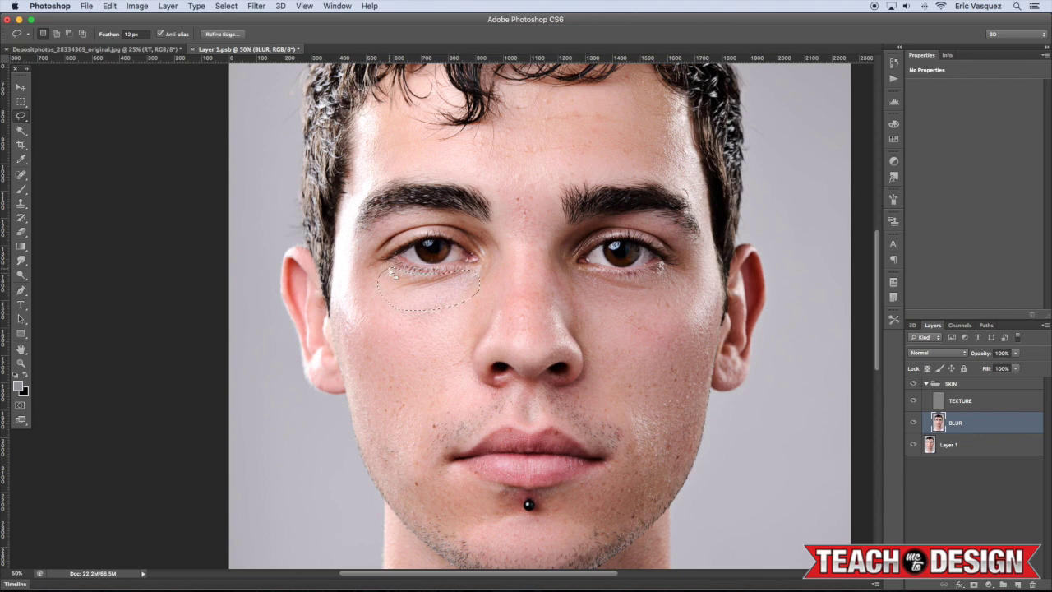
click(256, 5)
mouse_move(293, 139)
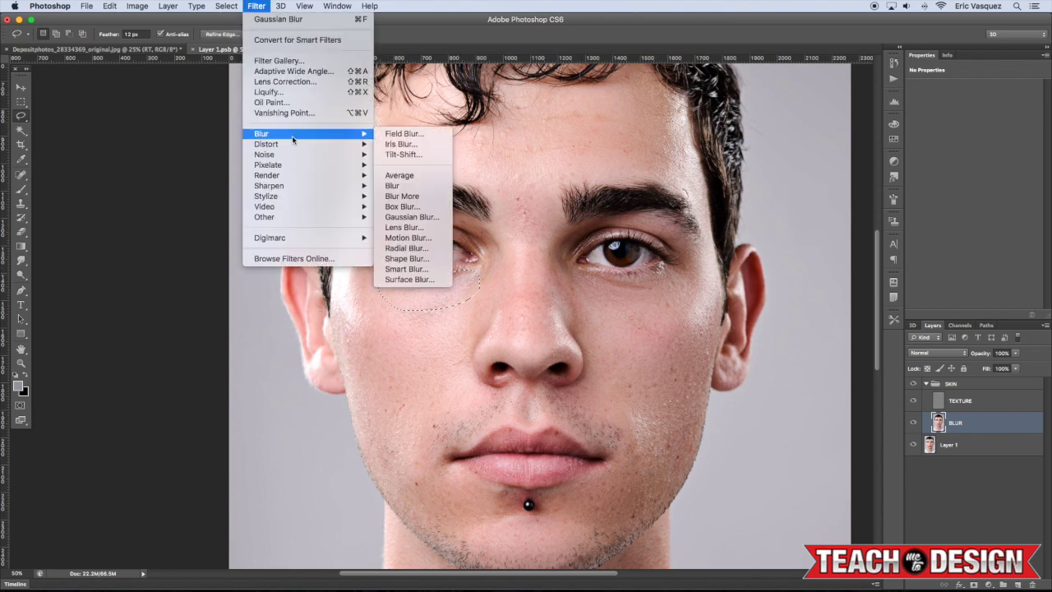
click(406, 218)
click(1009, 234)
key(ctrl+d)
- Lasso a wide oval on the middle of the forehead below the hairline, apply a 37.4-pixel Gaussian Blur and deselect
drag(556, 244, 571, 252)
key(ctrl+r)
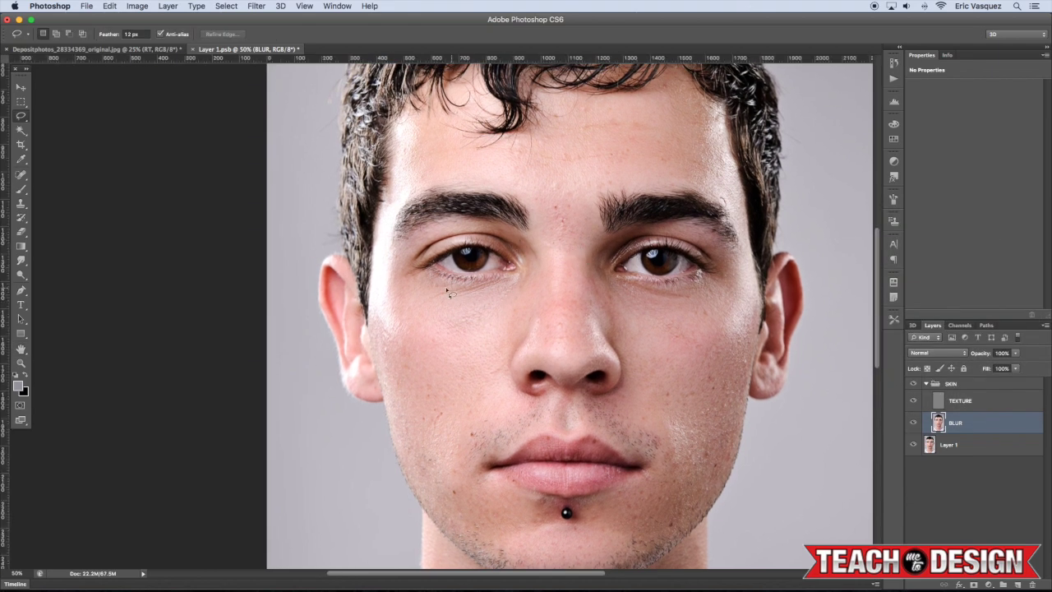
scroll(569, 230, up, 3)
scroll(569, 230, right, 2)
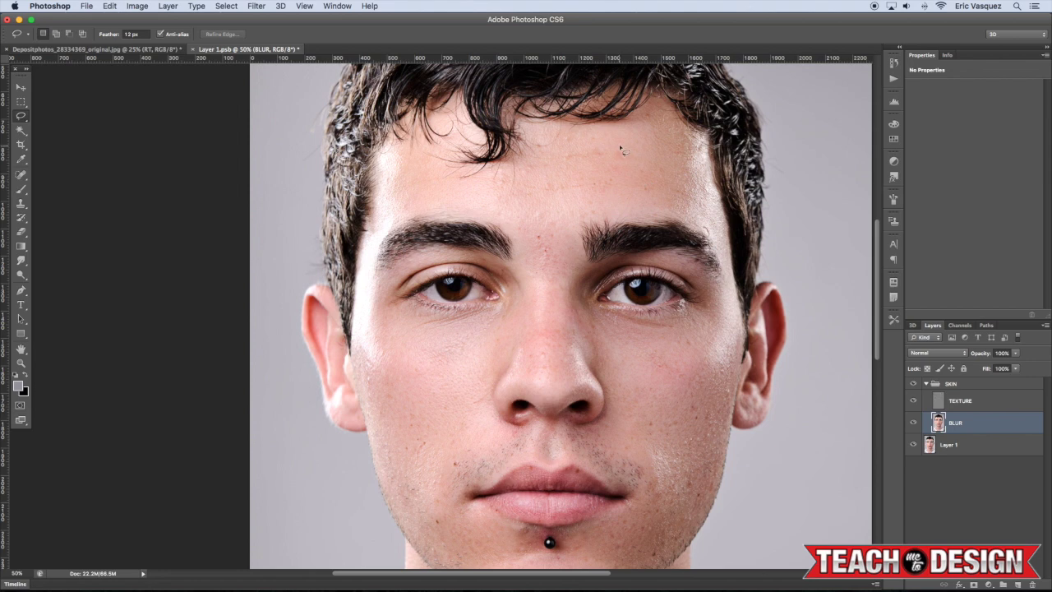
drag(622, 194, 618, 144)
click(256, 6)
mouse_move(271, 133)
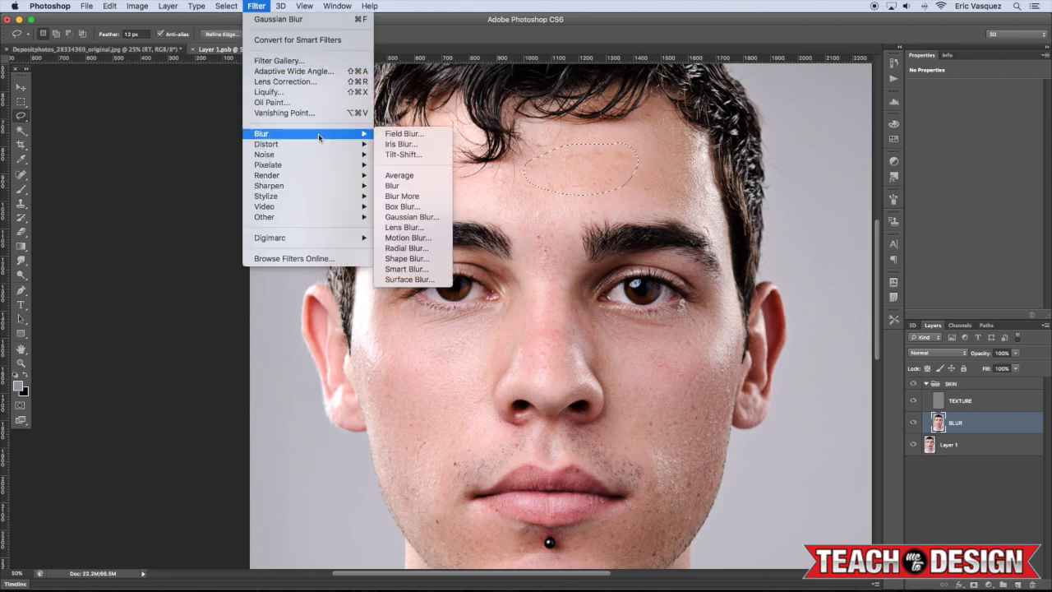
click(406, 214)
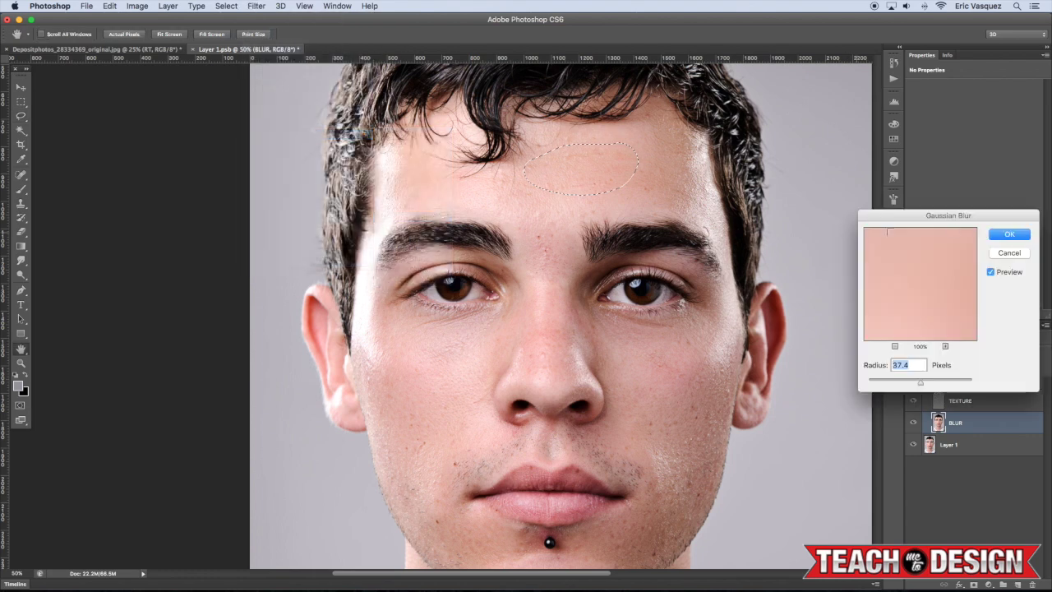
click(1009, 234)
key(super+d)
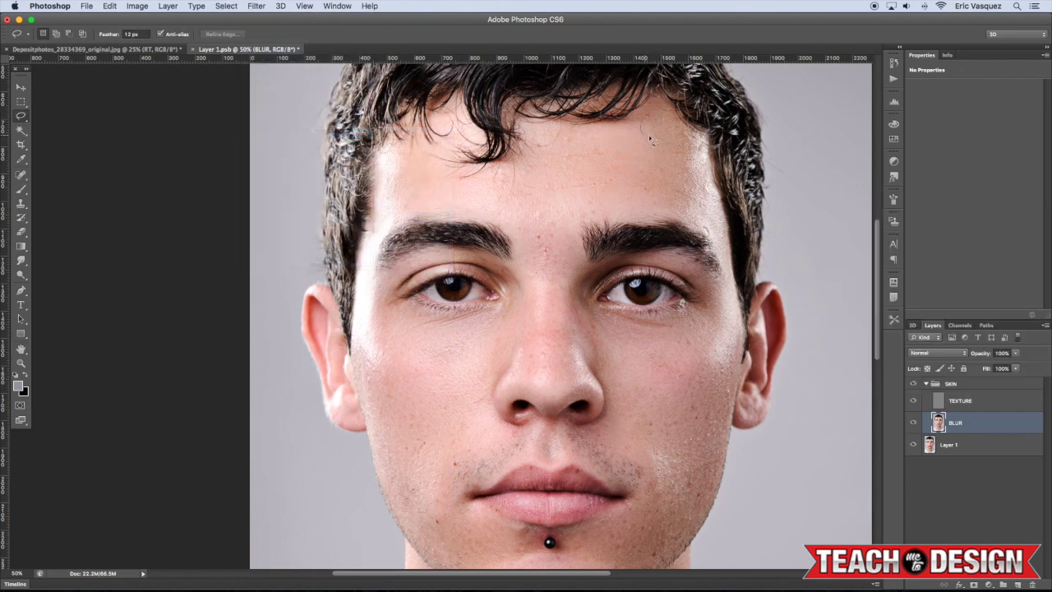
- Lasso a small circle on the upper forehead near the image-right hairline, apply a 37.4-pixel Gaussian Blur and deselect
drag(657, 113, 656, 114)
click(304, 5)
mouse_move(256, 6)
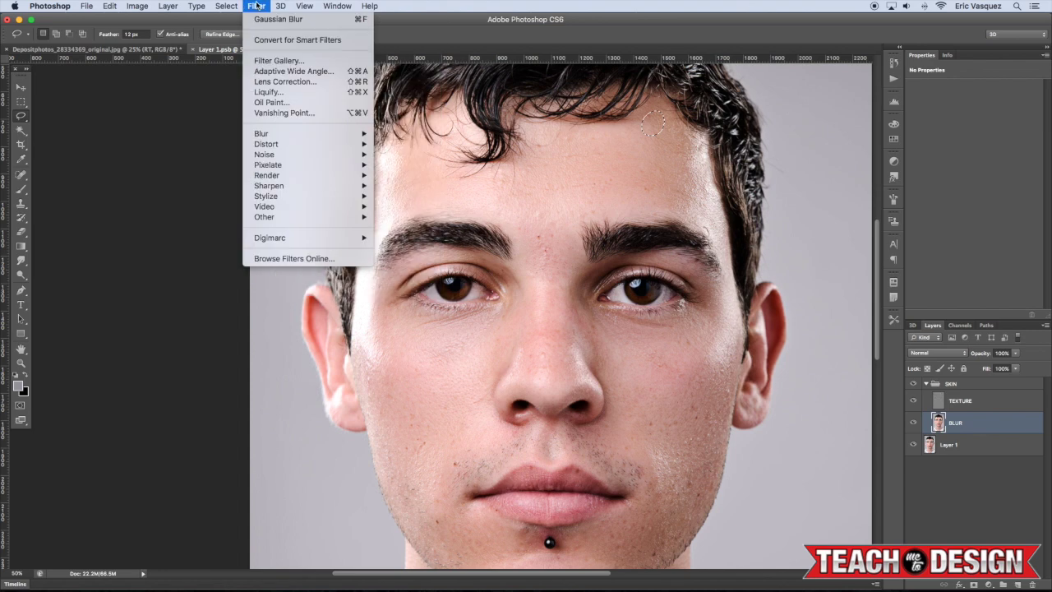
mouse_move(271, 133)
click(407, 215)
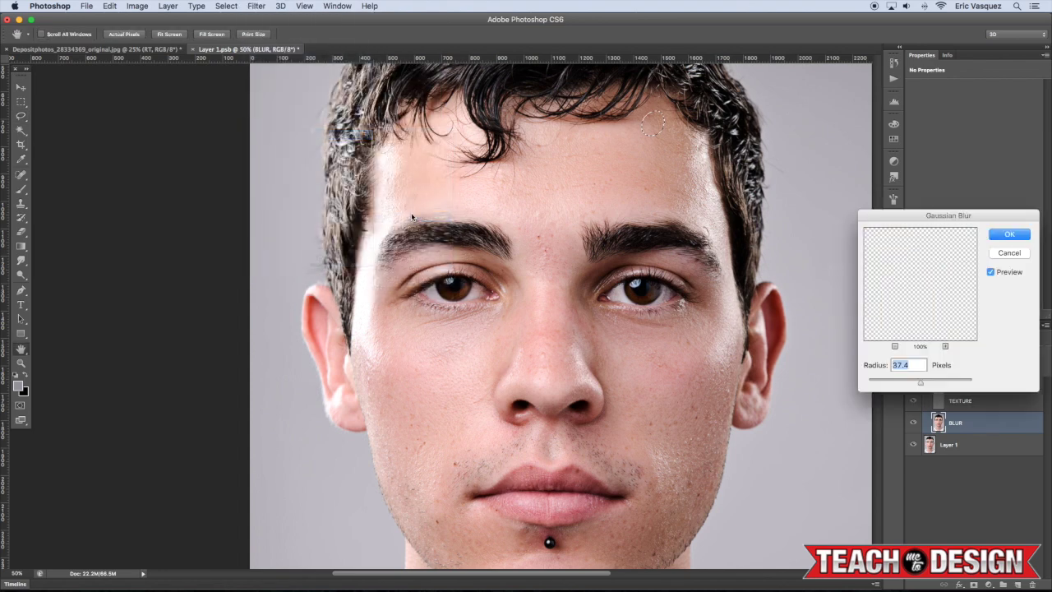
click(1008, 237)
key(super+d)
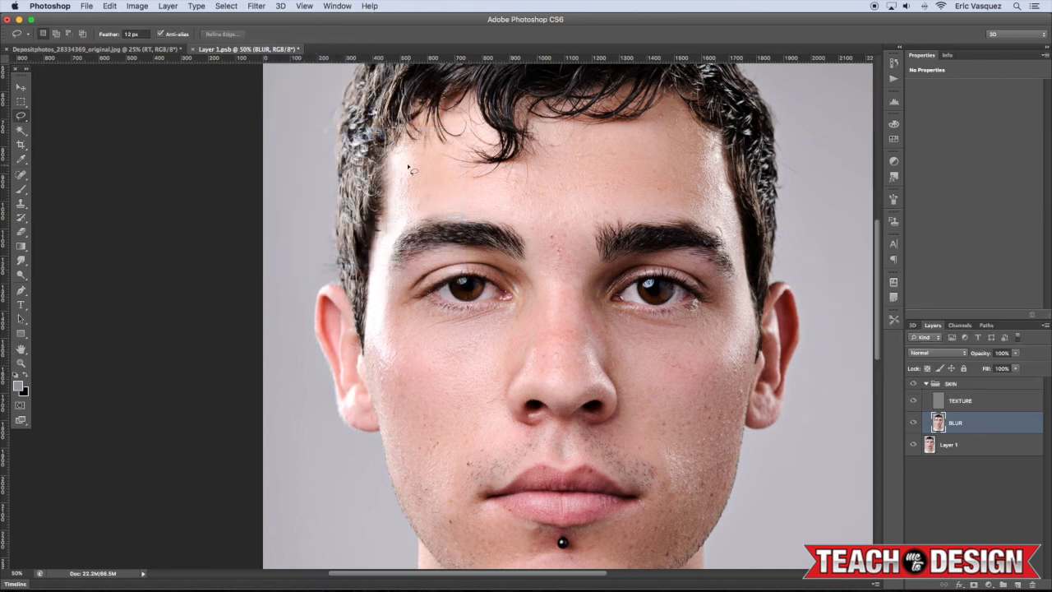
- Lasso a narrow vertical patch above the outer end of the image-left eyebrow, apply an 8.0-pixel Gaussian Blur and deselect
drag(399, 179, 391, 221)
drag(419, 184, 409, 167)
click(256, 6)
mouse_move(336, 134)
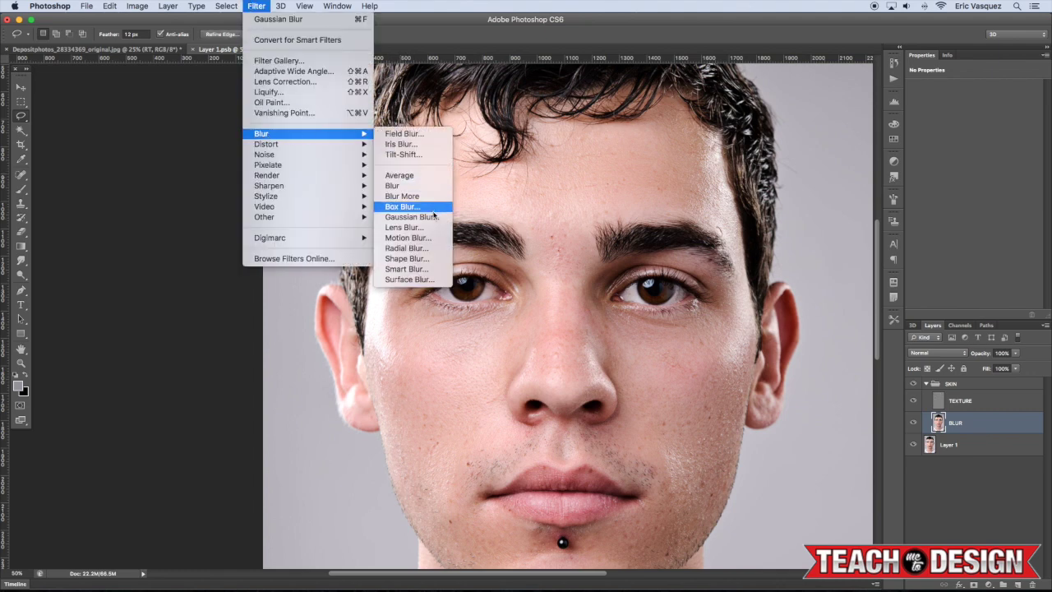
click(409, 217)
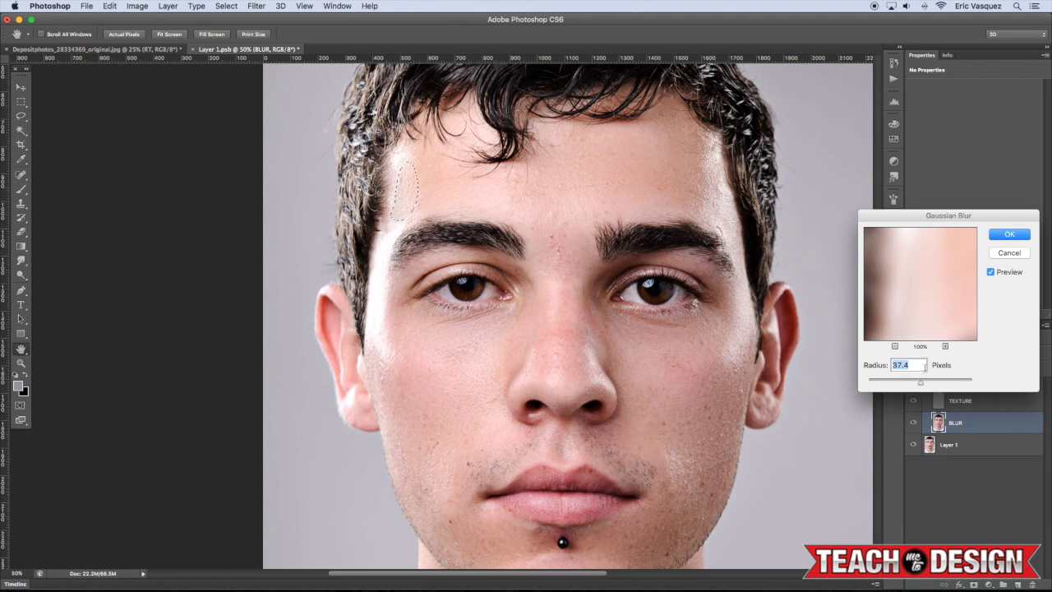
drag(918, 384, 905, 384)
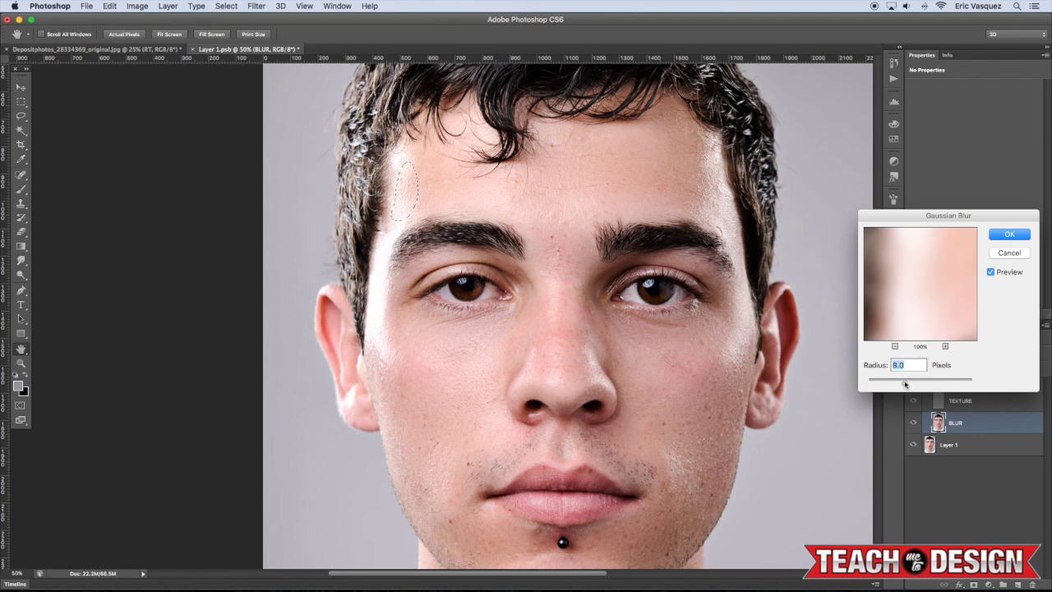
click(1009, 234)
key(ctrl+d)
- Lasso a large oval on the outer image-left cheek, apply an 8.0-pixel Gaussian Blur and deselect
drag(491, 357, 526, 282)
key(ctrl+r)
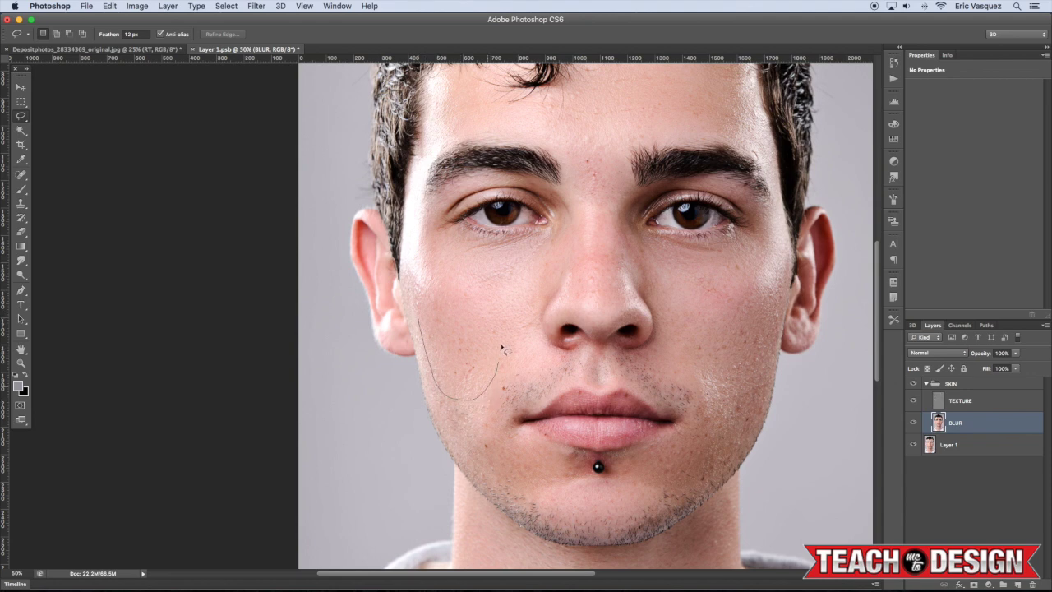
drag(418, 328, 419, 330)
click(257, 6)
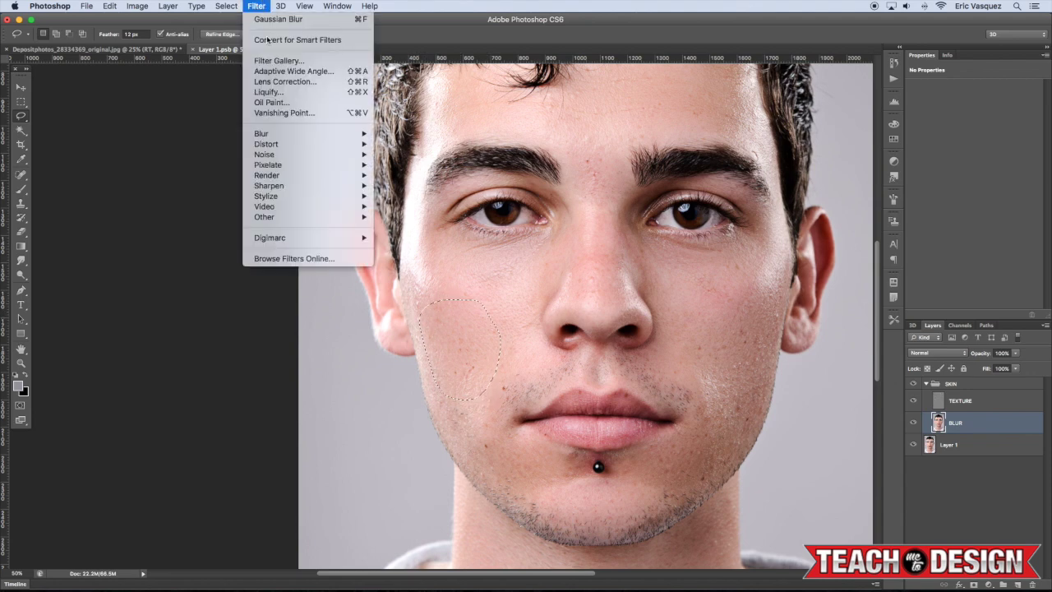
mouse_move(286, 135)
click(411, 216)
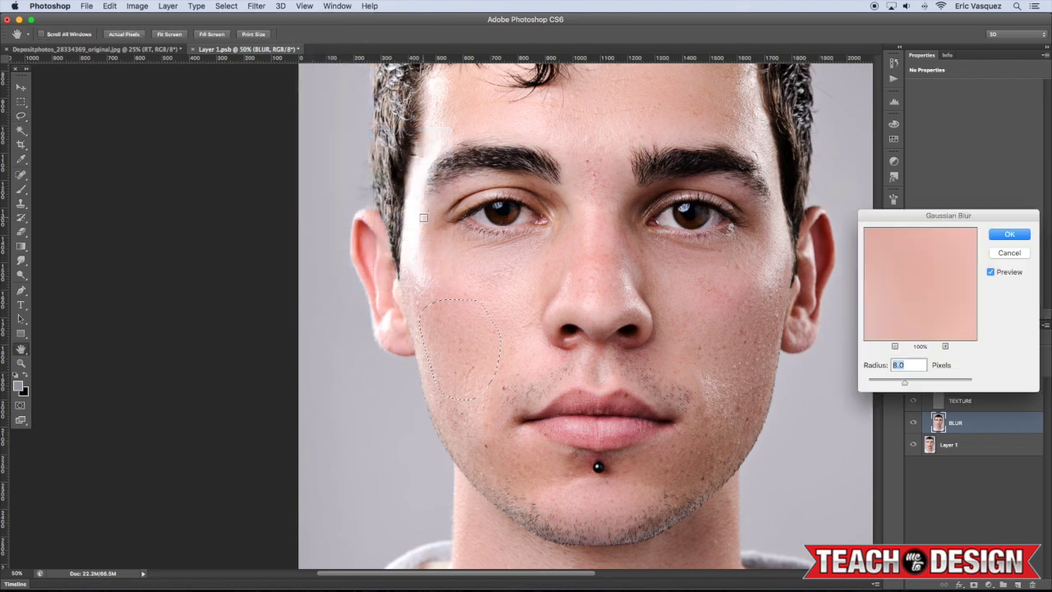
key(Return)
key(ctrl+d)
- Lasso an oval on the inner image-left cheek beside the nose, apply an 8.0-pixel Gaussian Blur and deselect
drag(496, 279, 494, 277)
click(256, 6)
mouse_move(360, 133)
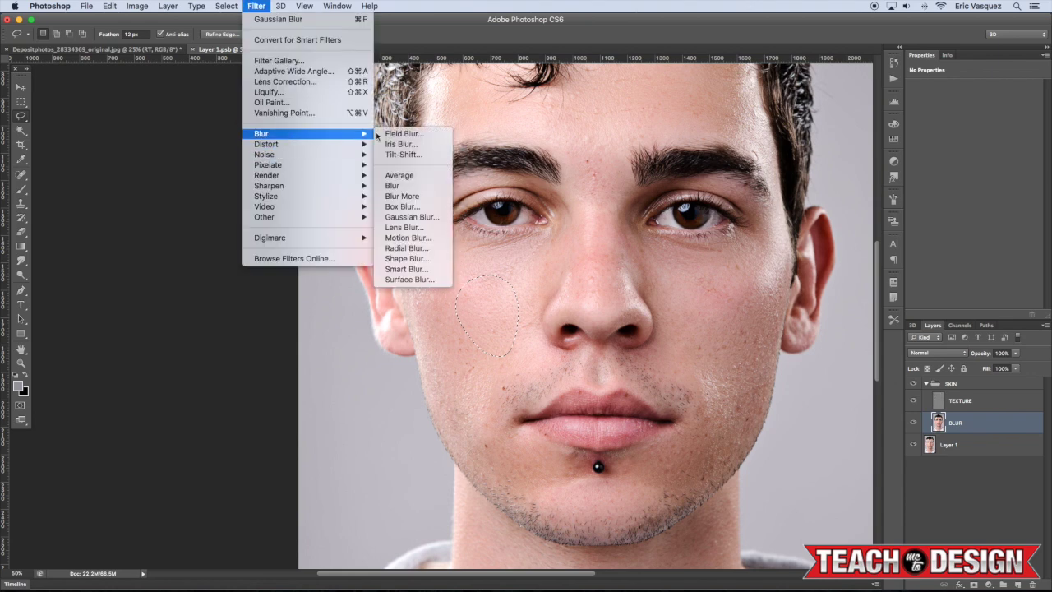
click(411, 217)
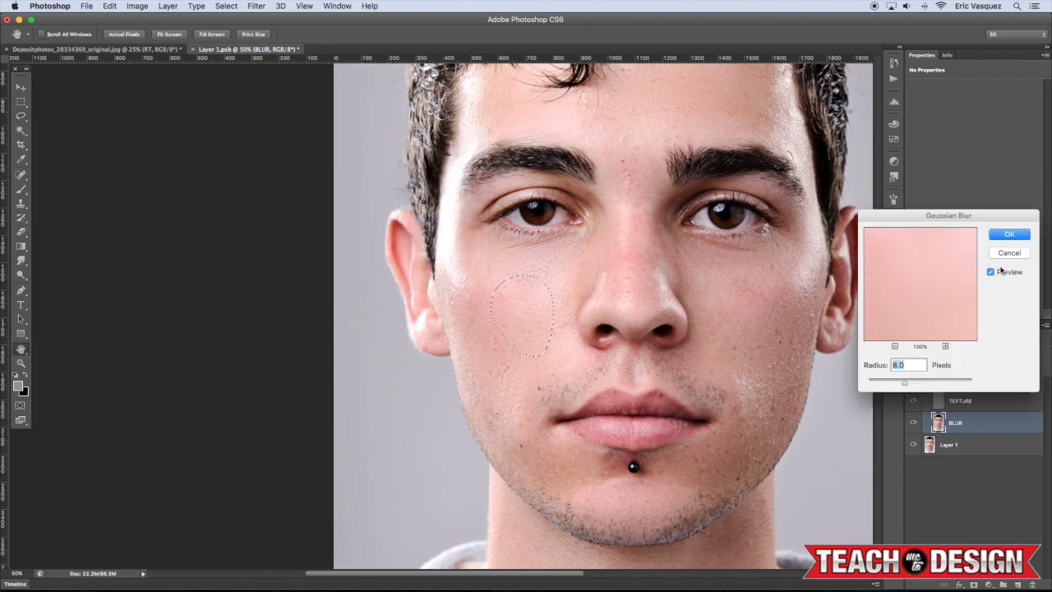
click(1009, 234)
key(ctrl+d)
scroll(737, 277, up, 1)
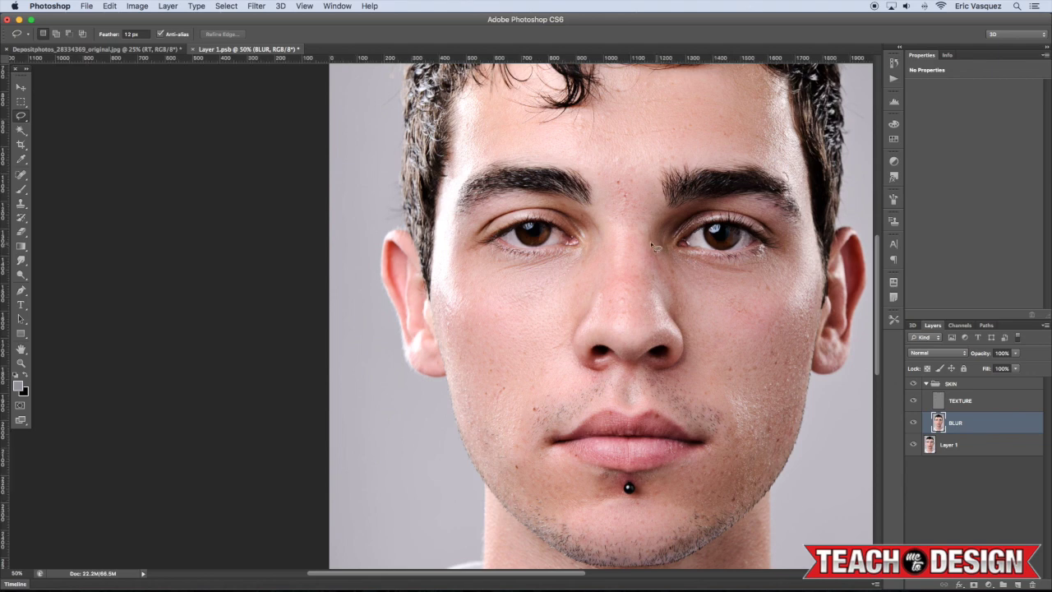
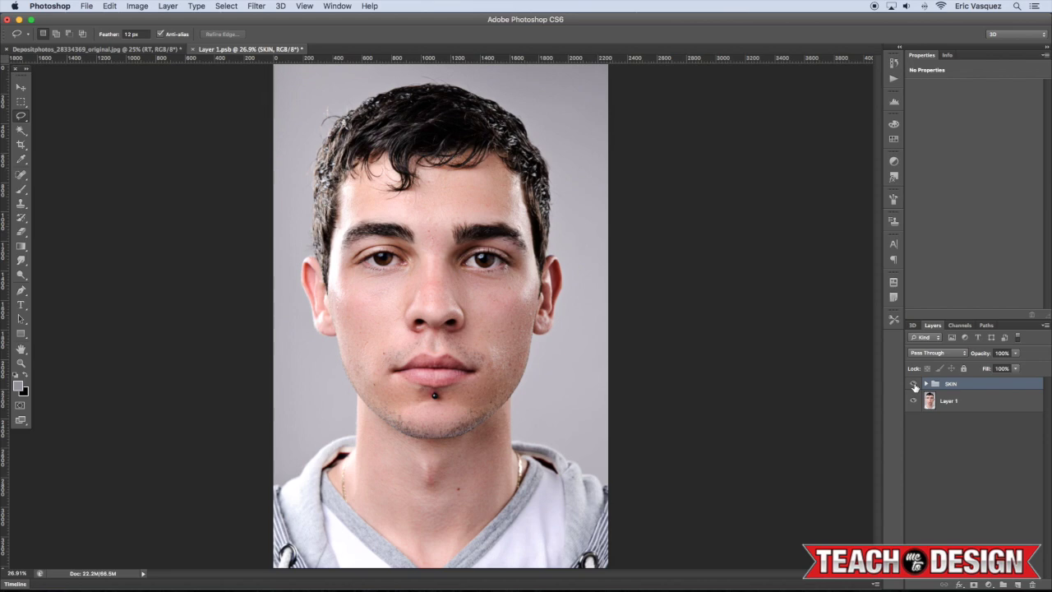
- Toggle the SKIN group's visibility to compare the face before and after smoothing, and inspect it at 50% zoom
click(913, 385)
key(super+plus)
key(super+plus)
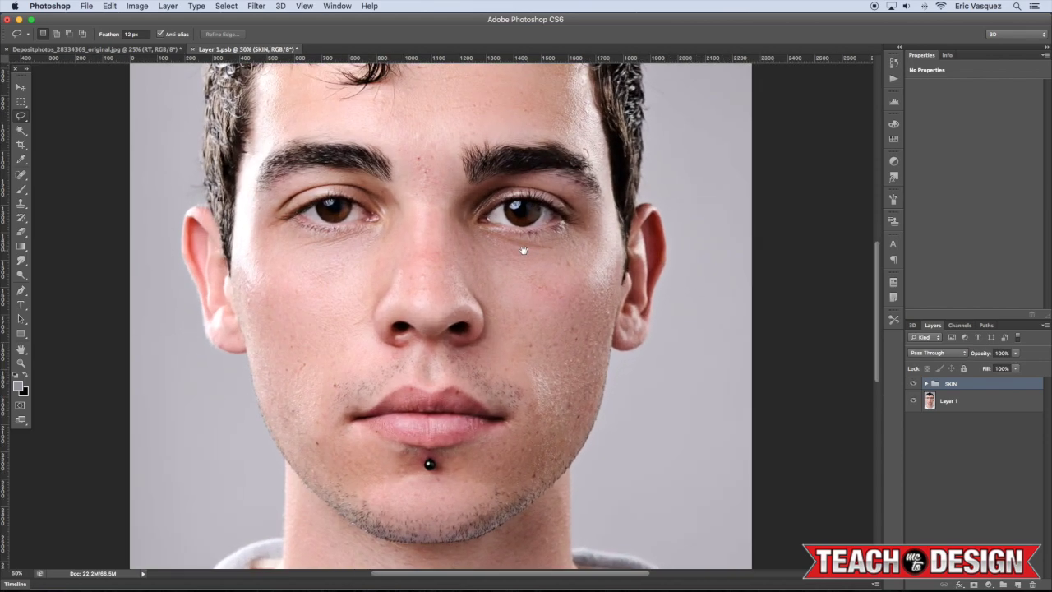
drag(524, 250, 563, 274)
- Expand the SKIN group, select its TEXTURE layer and activate the Clone Stamp tool
click(926, 384)
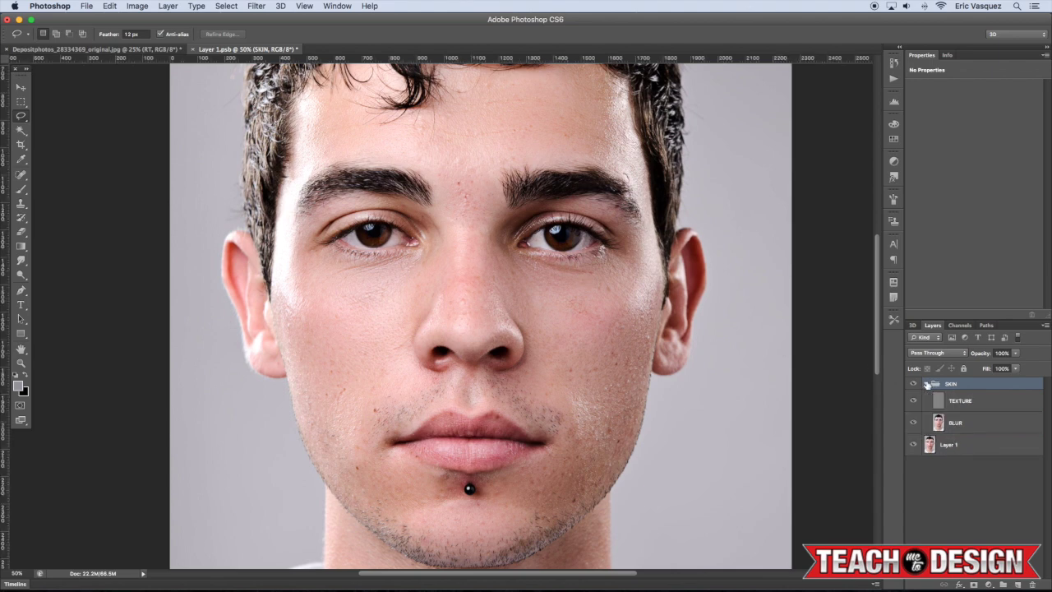
click(980, 402)
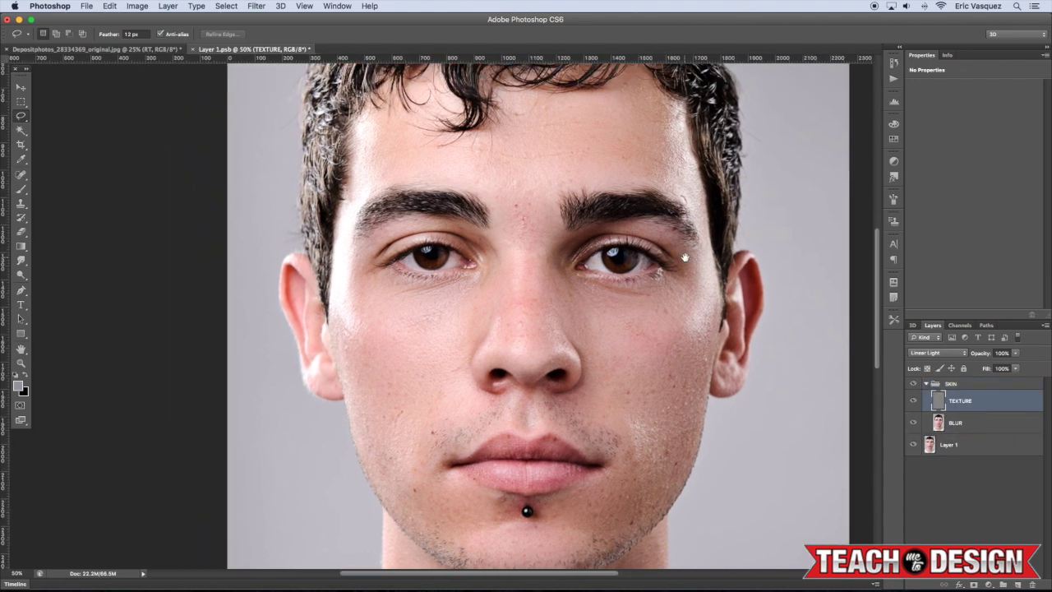
drag(640, 239, 691, 262)
key(s)
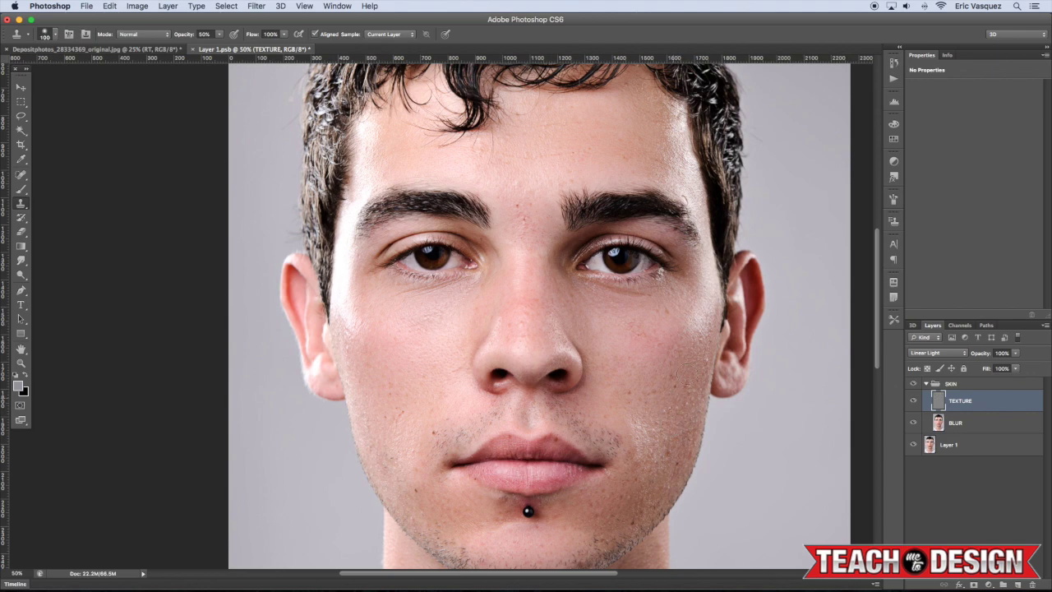
- Adjust the Clone Stamp brush size to 125 pixels
scroll(650, 334, up, 2)
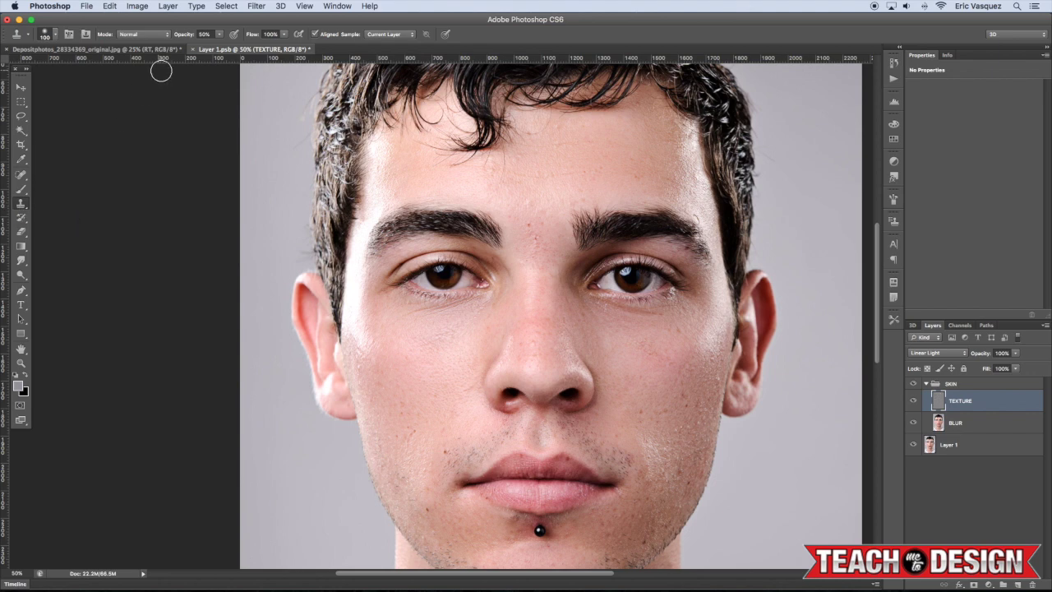
click(55, 37)
click(56, 37)
key(bracketright)
key(bracketright)
key(bracketright)
key(bracketright)
key(bracketright)
key(bracketleft)
key(bracketleft)
key(bracketleft)
key(bracketleft)
key(bracketleft)
- Sample clean forehead texture just above the brows and clone it over the blemishes between the eyebrows
key(alt)
alt+click(532, 194)
drag(535, 239, 535, 241)
click(534, 246)
click(531, 260)
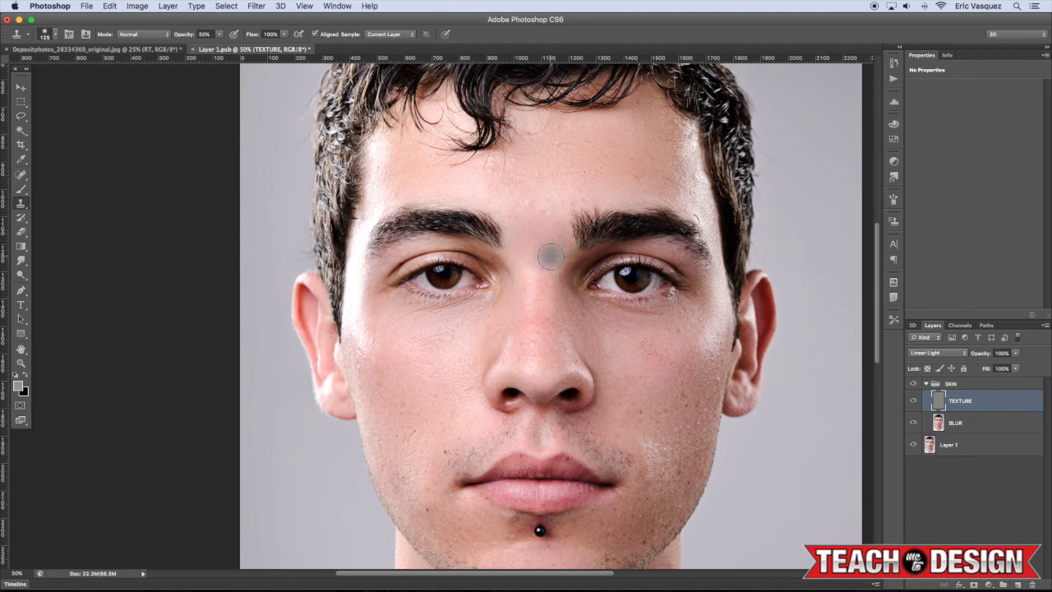
- Reduce the Clone Stamp brush size to 70 pixels and sample clean skin texture from the side of the nose
key(bracketleft)
key(bracketleft)
key(super+equal)
key(super+r)
scroll(568, 147, down, 5)
scroll(568, 148, left, 3)
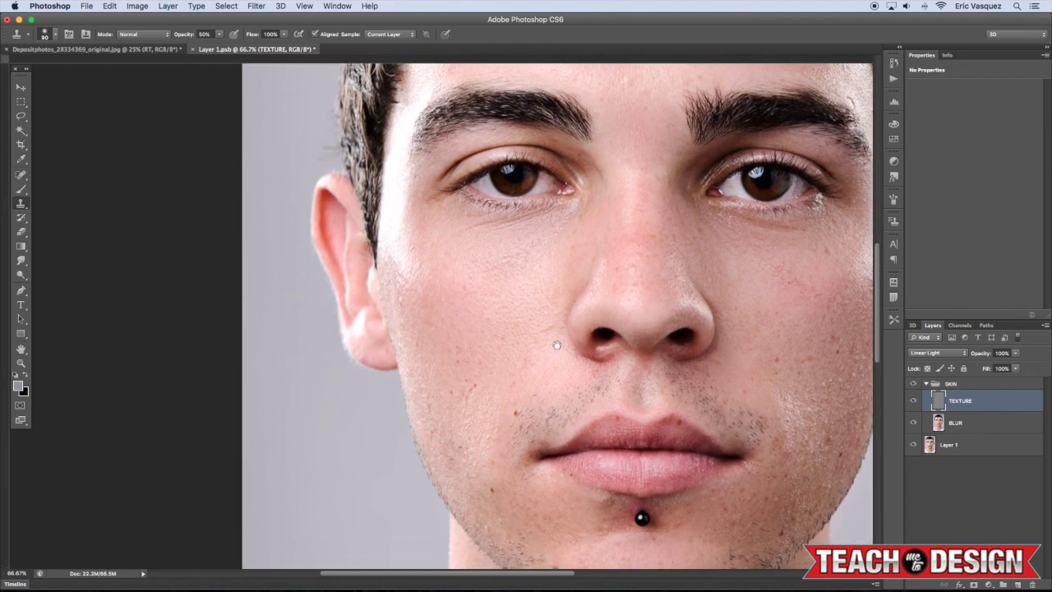
key(super+r)
drag(556, 344, 552, 300)
key(bracketleft)
key(bracketleft)
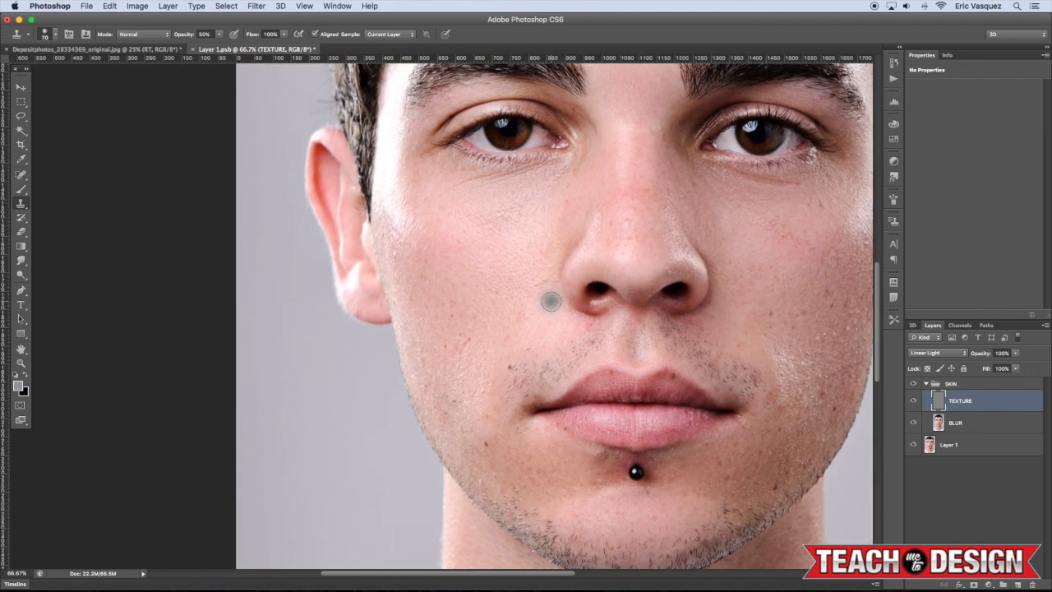
alt+click(613, 205)
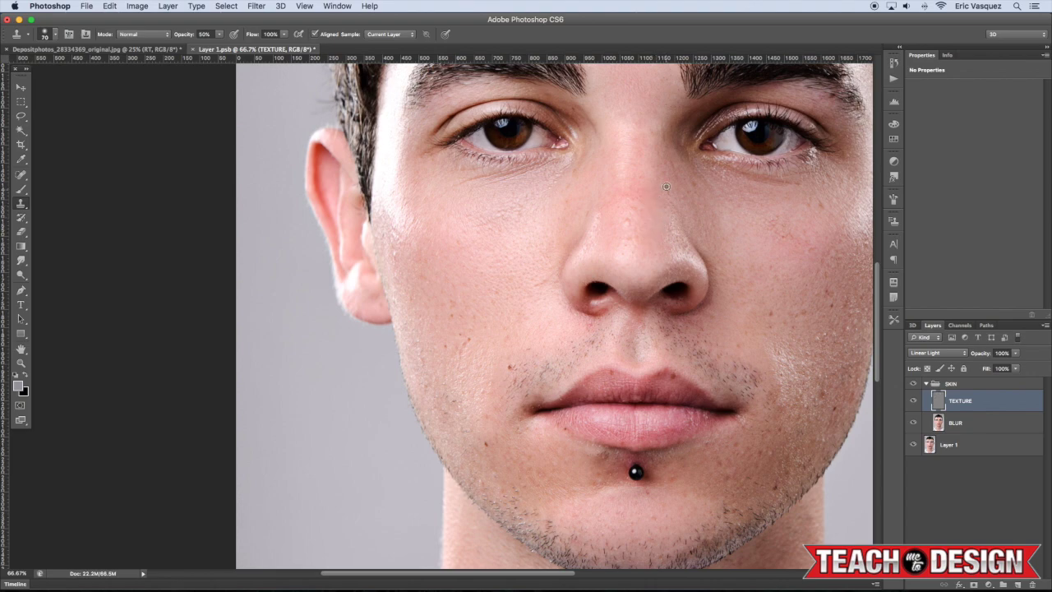
- Clone clean texture over the blemishes on the image-right cheek and down along the jaw beside the mouth
drag(764, 260, 621, 271)
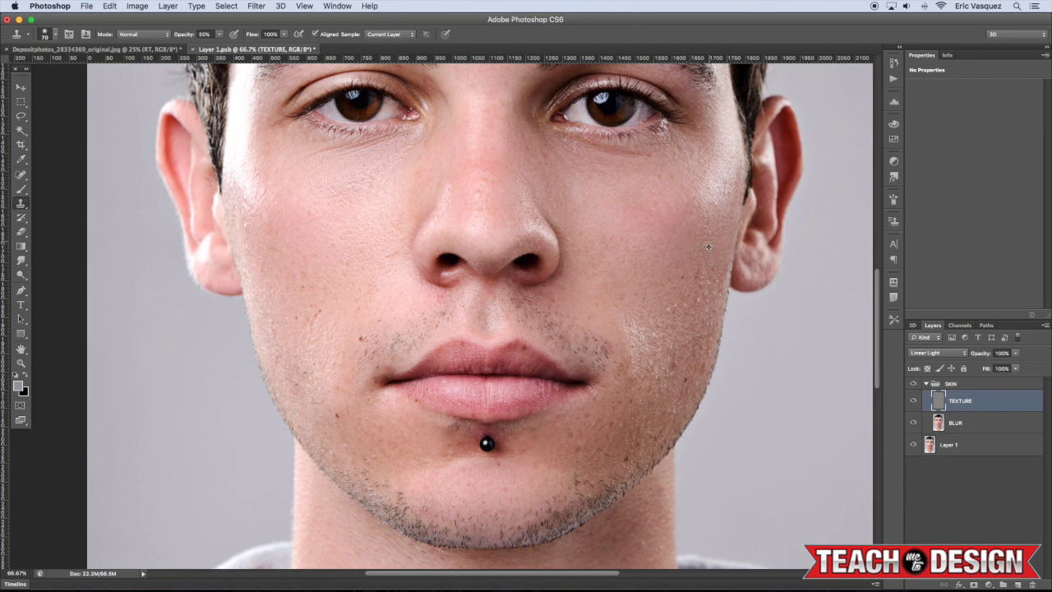
drag(698, 275, 704, 293)
scroll(680, 296, down, 3)
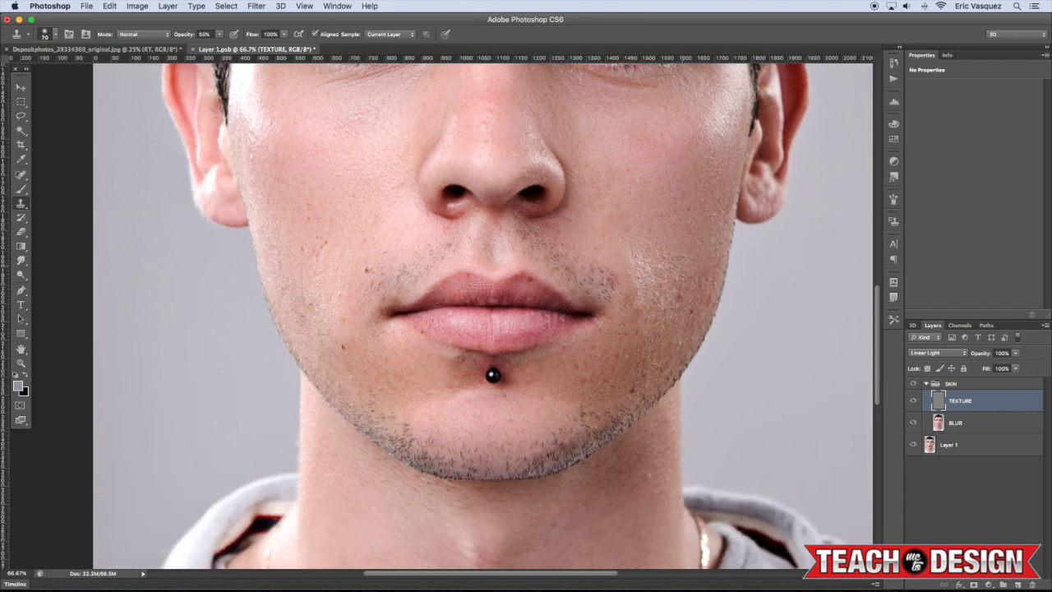
drag(684, 297, 691, 313)
scroll(533, 400, down, 3)
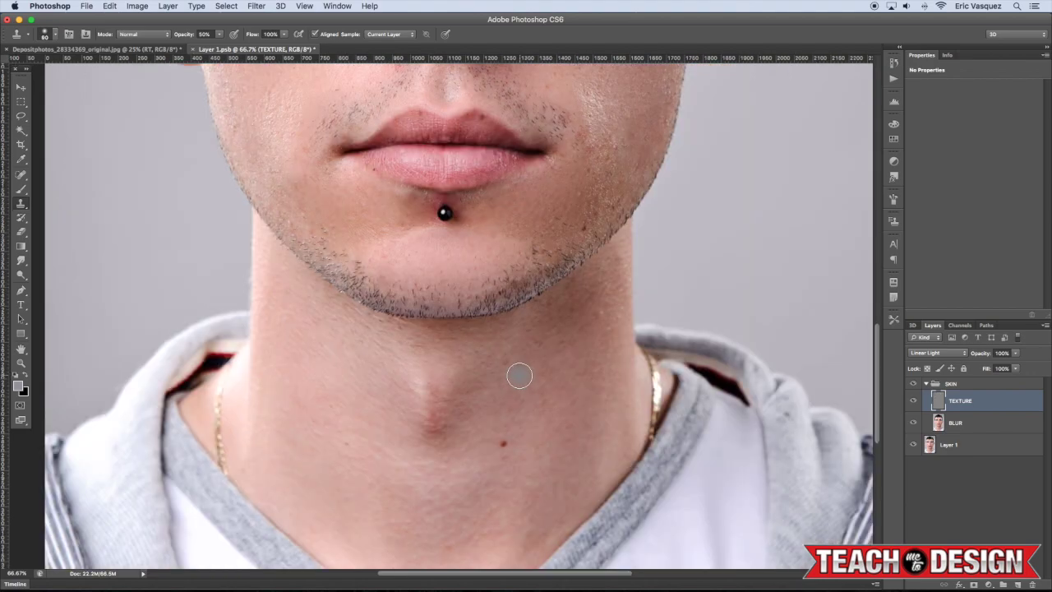
- Select the BLUR layer in the SKIN group and activate the Lasso tool
click(958, 422)
key(l)
scroll(660, 347, up, 6)
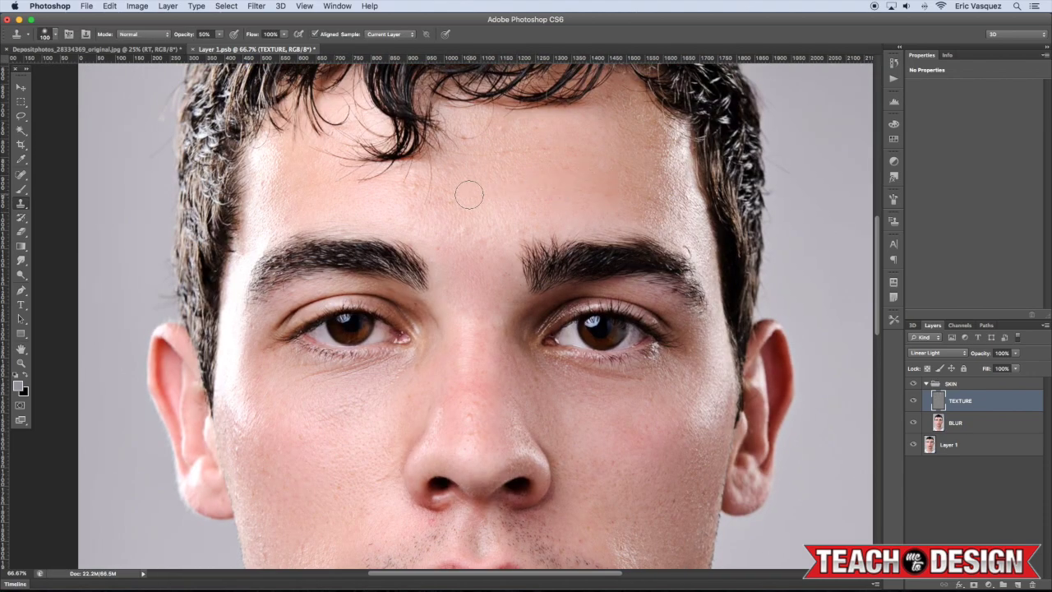
scroll(469, 247, down, 3)
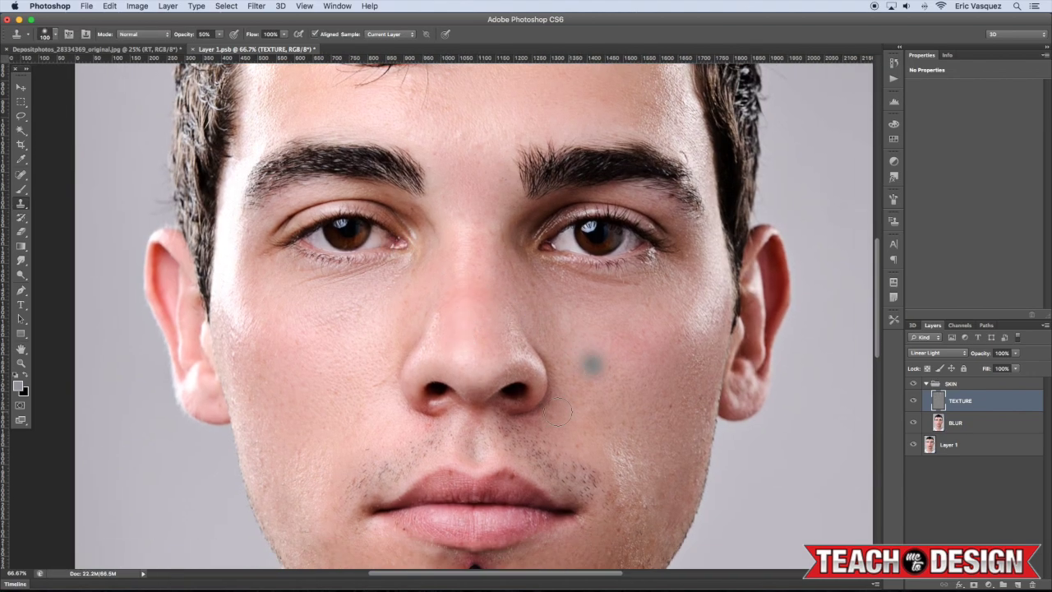
key(super+0)
key(bracketleft)
key(bracketleft)
click(956, 422)
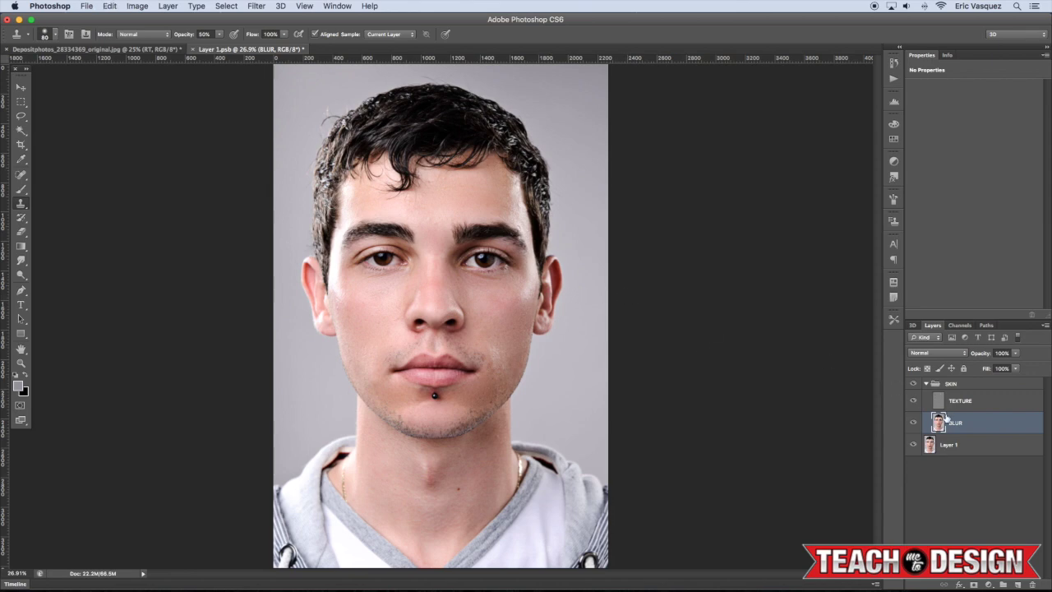
key(l)
key(super+equal)
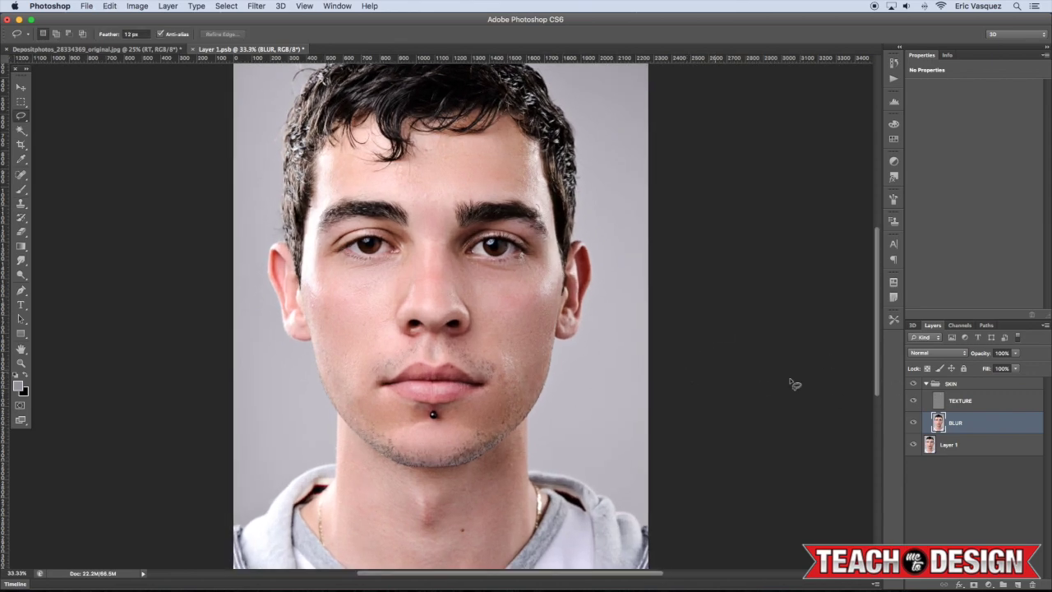
- Collapse the SKIN group and toggle its visibility to compare the original and retouched portrait
click(926, 384)
click(912, 384)
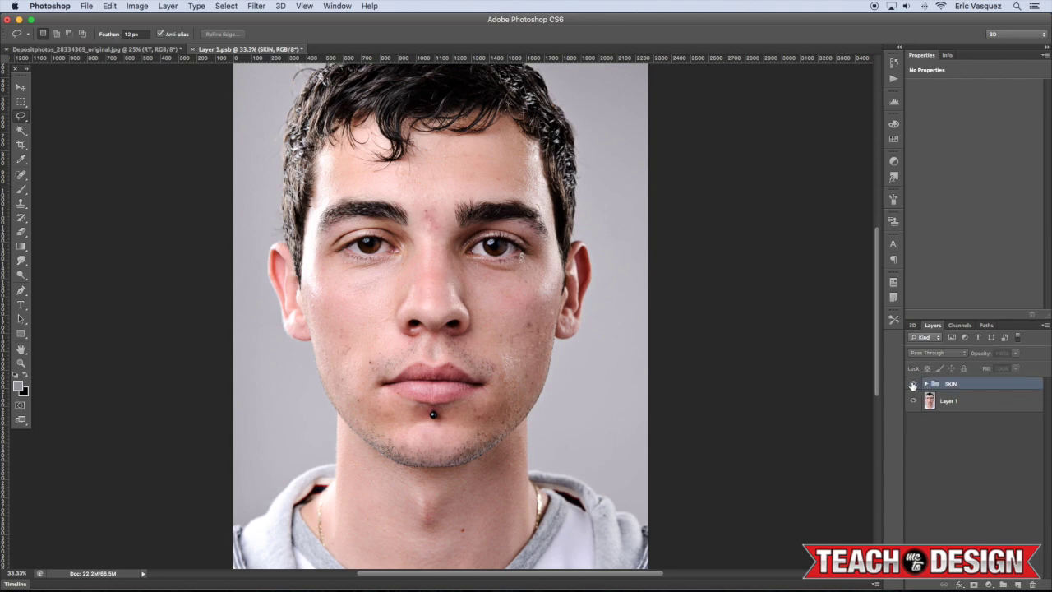
click(912, 385)
click(912, 385)
click(912, 385)
click(912, 384)
click(912, 385)
scroll(630, 357, down, 5)
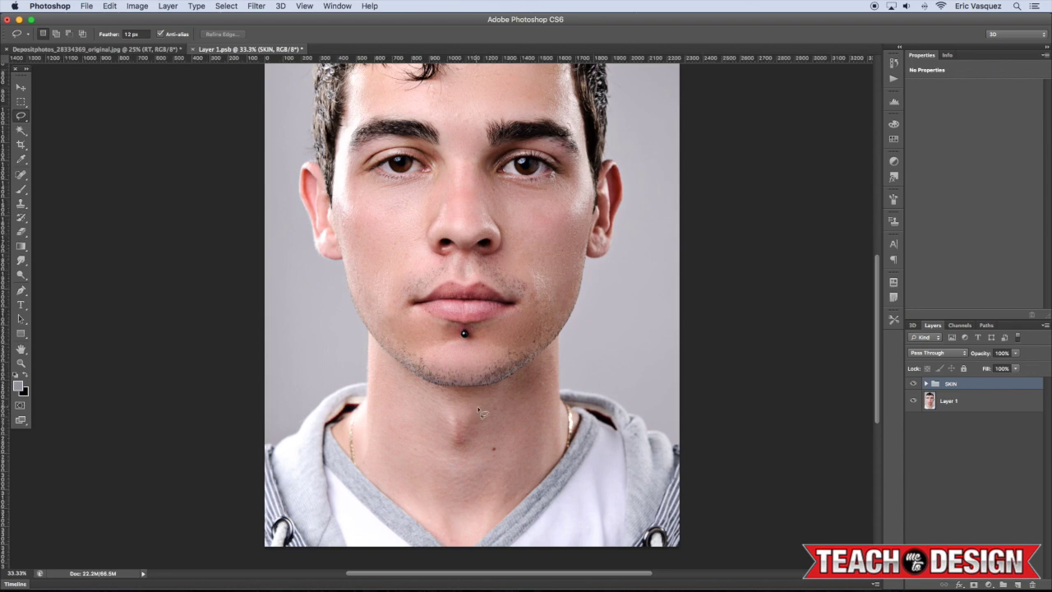
- Expand the SKIN group, lasso the neck area just under the chin on the BLUR layer and apply a 45.8-pixel Gaussian Blur
click(925, 384)
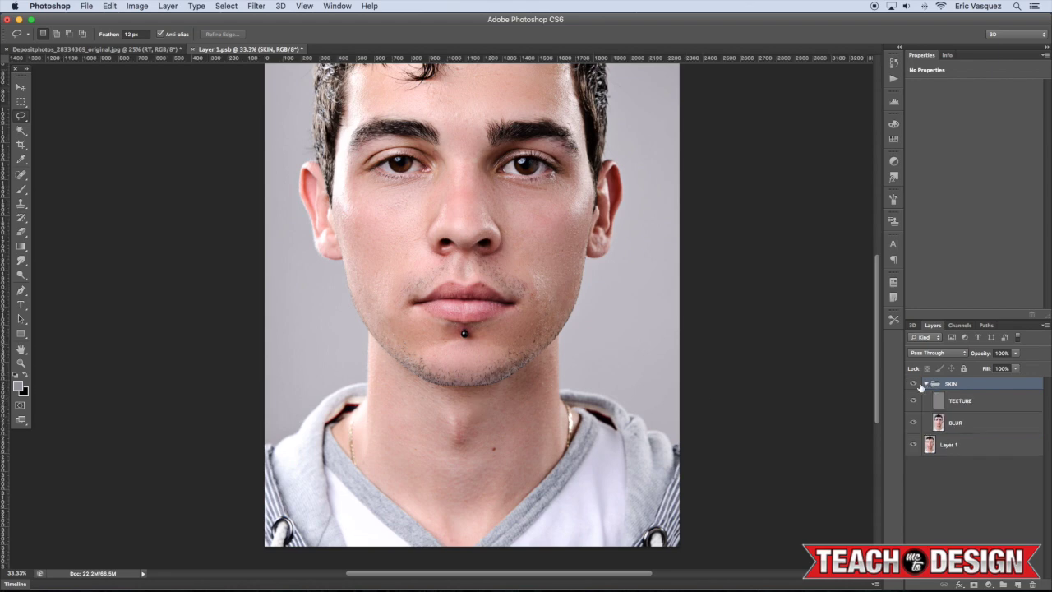
click(989, 403)
click(986, 422)
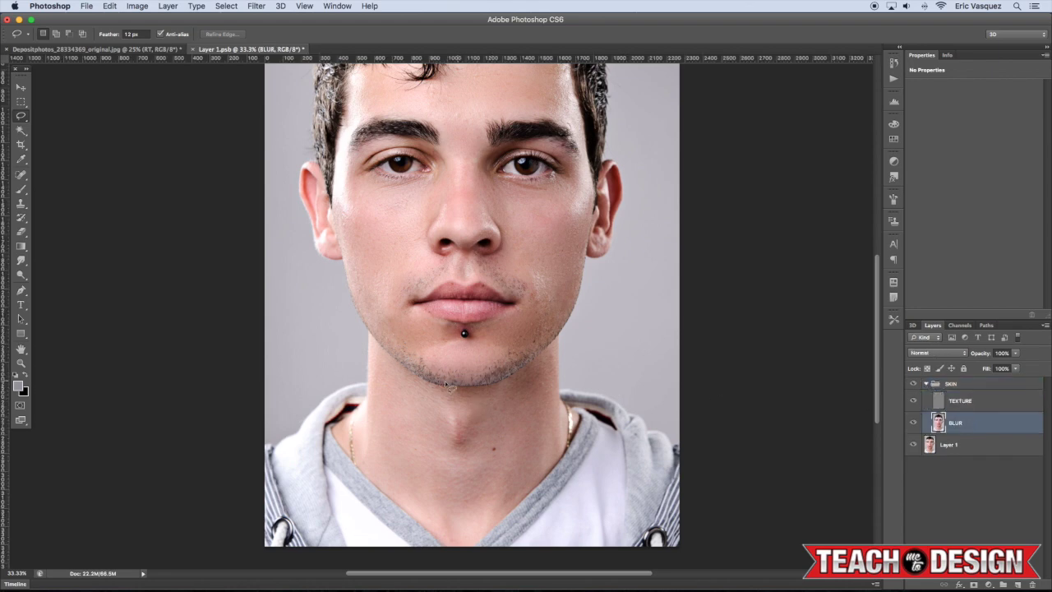
mouse_move(442, 427)
mouse_down()
mouse_move(428, 393)
mouse_move(448, 429)
mouse_up()
click(256, 5)
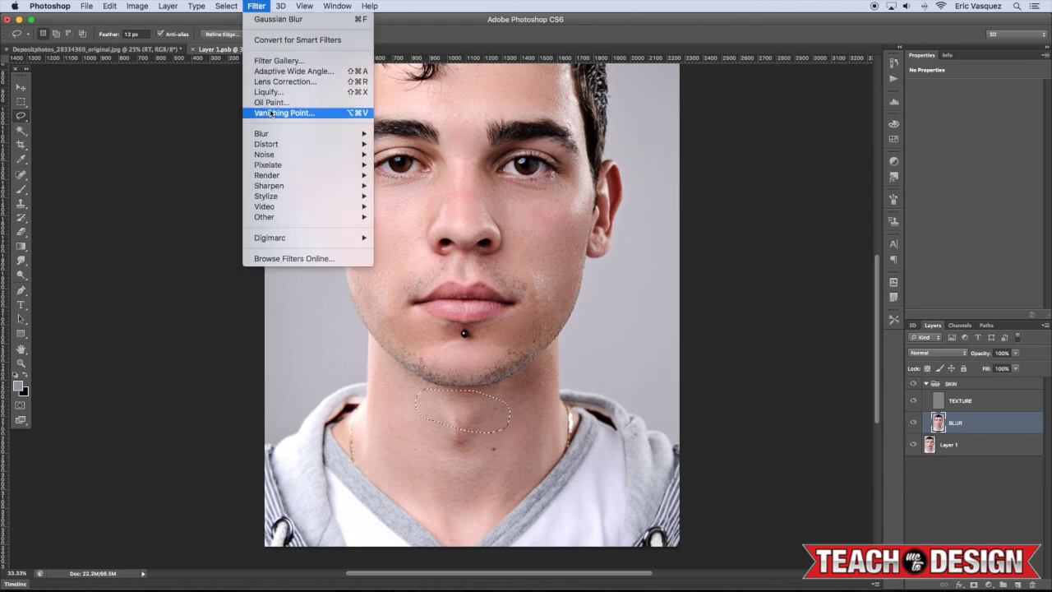
click(415, 219)
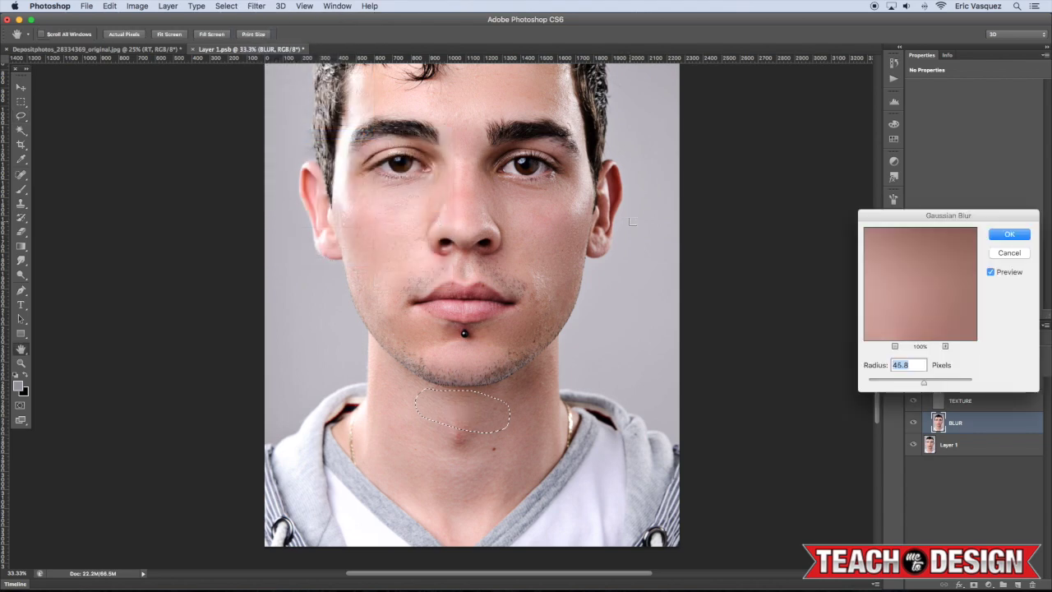
click(1009, 235)
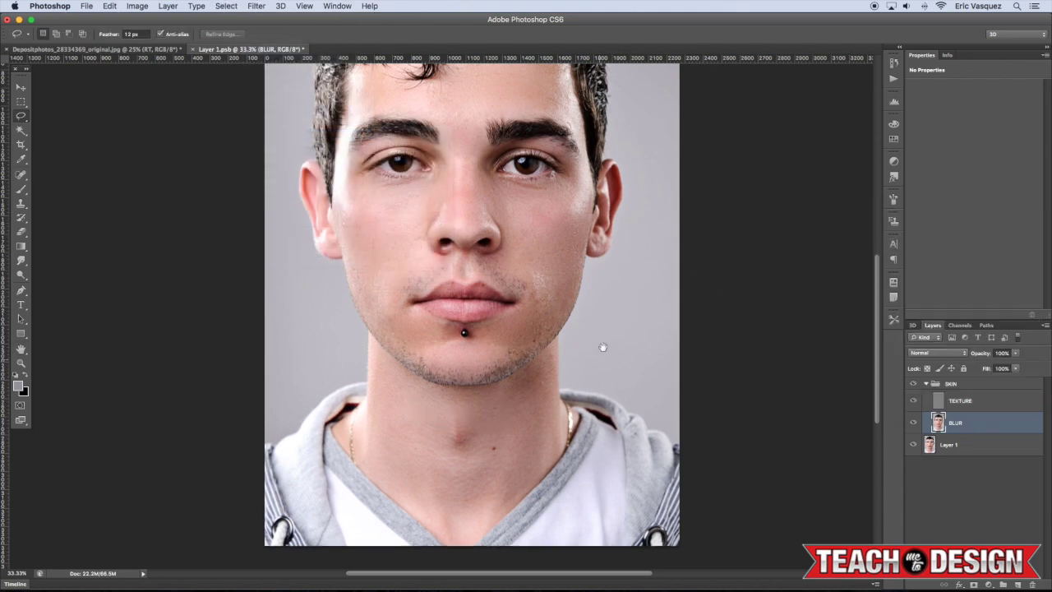
- Lasso the shadowed side of the neck below the image-right jaw, apply a 45.8-pixel Gaussian Blur and deselect
drag(599, 358, 608, 332)
mouse_move(561, 367)
mouse_down()
mouse_move(519, 360)
mouse_move(558, 372)
mouse_up()
click(257, 6)
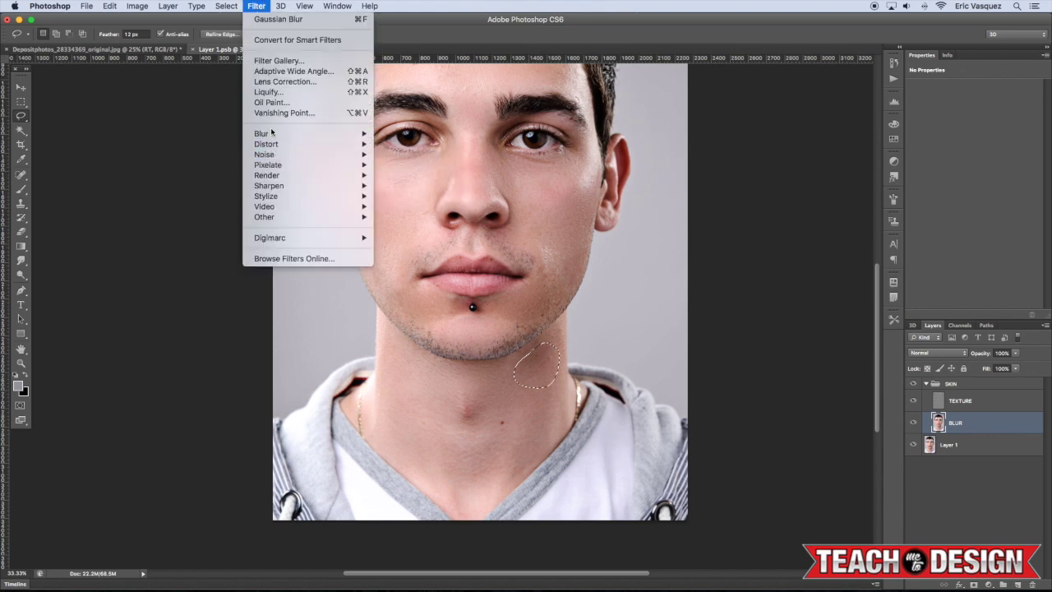
mouse_move(271, 132)
click(402, 216)
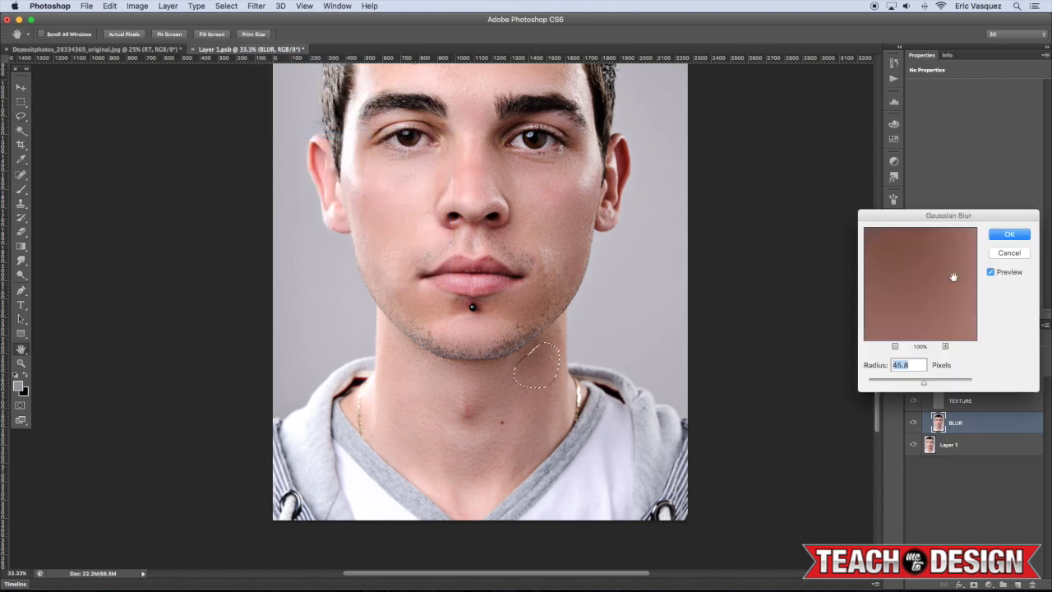
click(1004, 239)
key(ctrl+d)
- Select the TEXTURE layer and activate the Clone Stamp with a 35-pixel brush for the area around the mouth
mouse_move(545, 238)
mouse_down()
mouse_move(582, 376)
mouse_move(602, 250)
mouse_up()
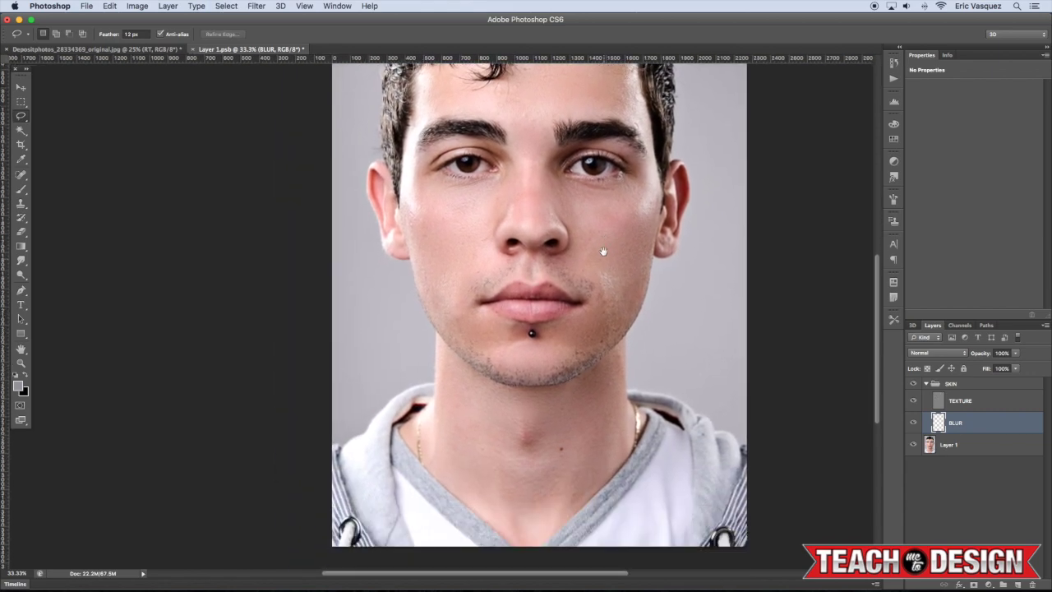
key(ctrl+plus)
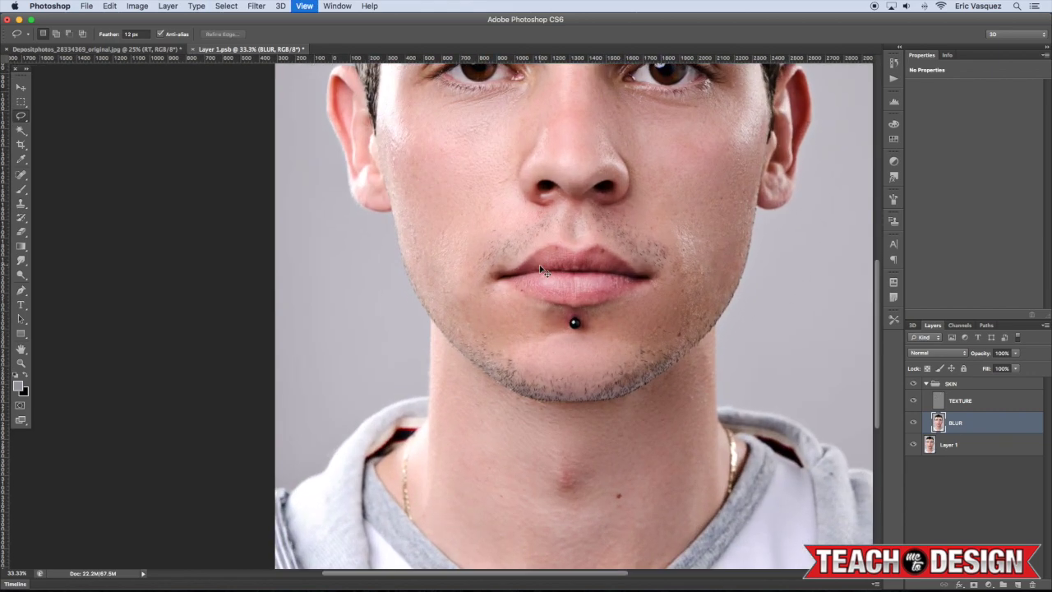
key(ctrl+plus)
scroll(574, 260, up, 2)
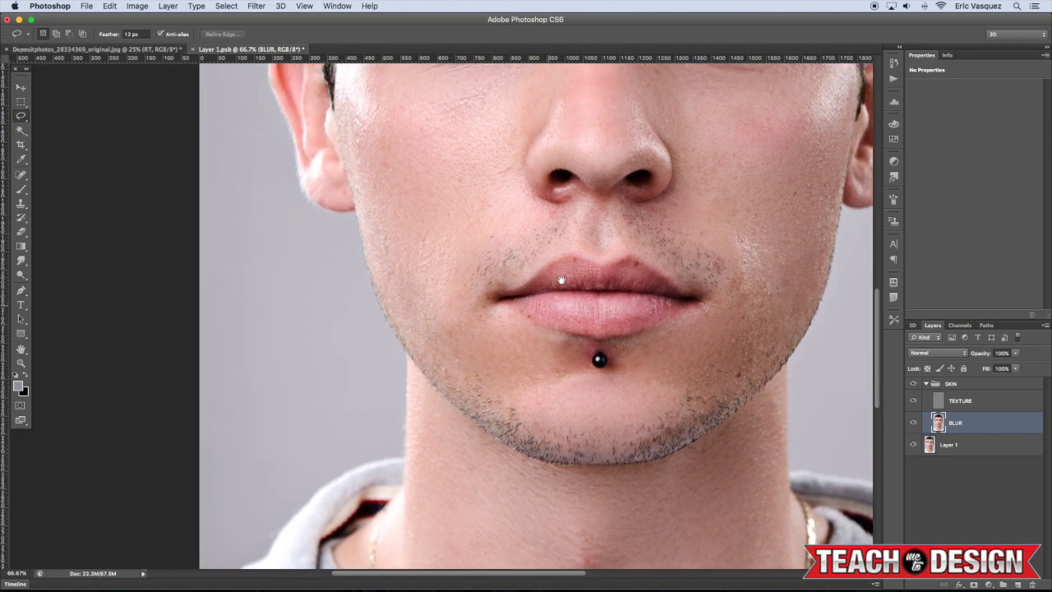
click(959, 400)
key(s)
key(bracketleft)
key(bracketleft)
key(bracketleft)
key(bracketleft)
key(bracketleft)
key(bracketleft)
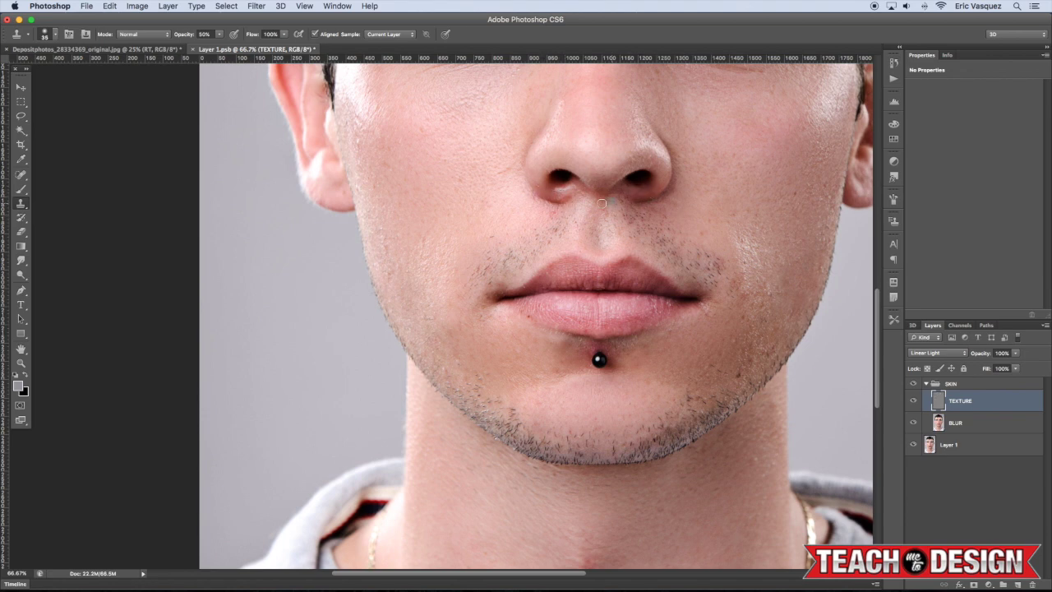
- Return to the BLUR layer, lasso the lower edge of the image-left nostril and soften it with a Gaussian Blur of adjusted radius
key(alt+bracketleft)
key(l)
drag(558, 186, 559, 188)
click(255, 6)
mouse_move(265, 134)
click(408, 216)
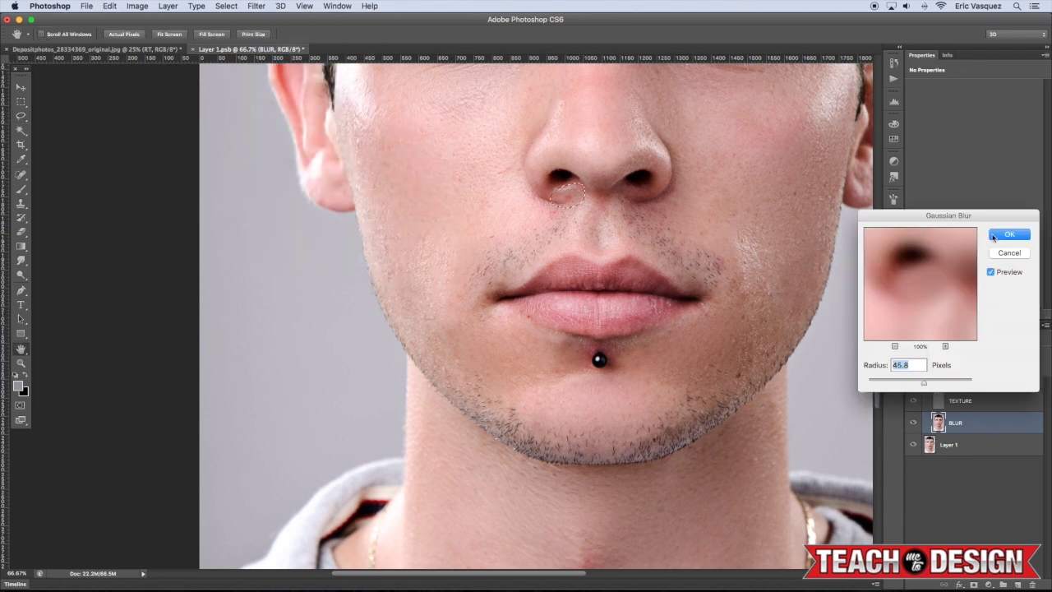
drag(924, 382, 919, 383)
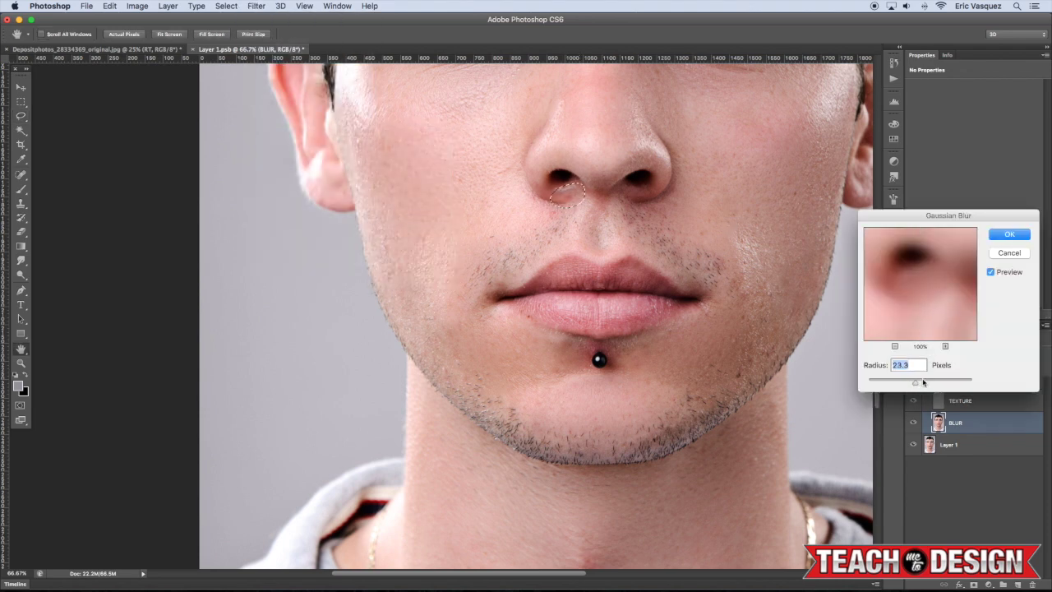
key(Return)
- Lasso the skin between the image-left nostril and the upper lip on the BLUR layer, blur it and deselect
drag(580, 197, 555, 220)
click(255, 6)
mouse_move(266, 133)
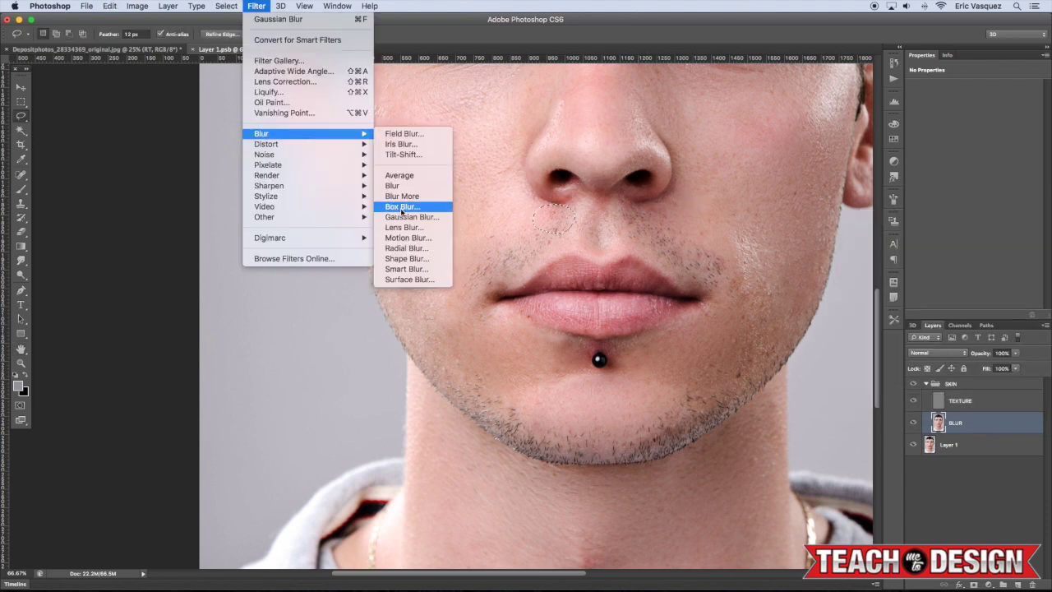
click(402, 208)
key(Return)
key(super+d)
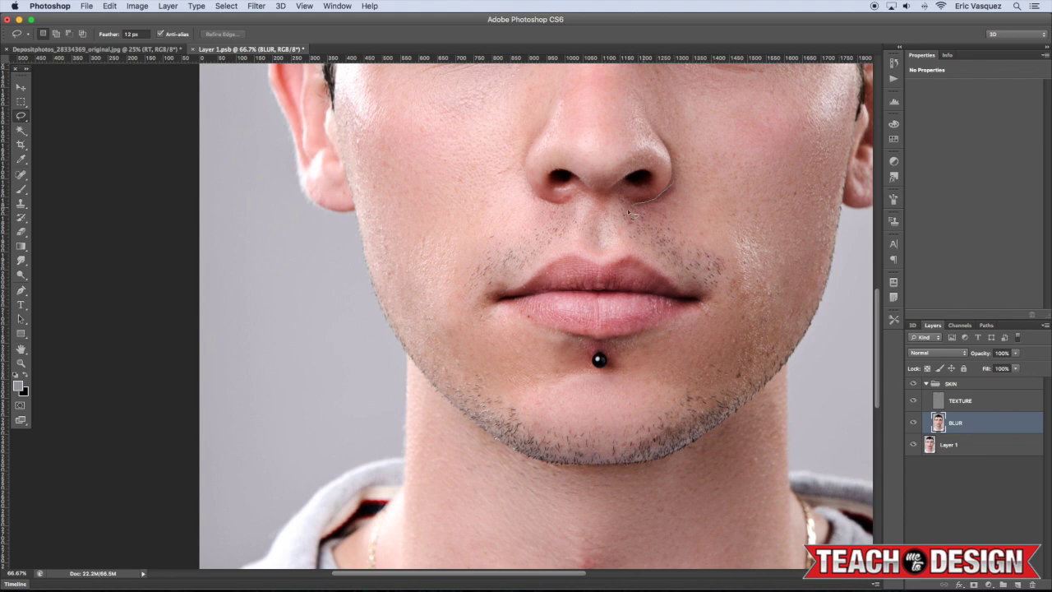
- Lasso the skin below and beside the image-right nostril, apply a 56-pixel Gaussian Blur and deselect
drag(678, 184, 631, 205)
click(256, 6)
mouse_move(265, 133)
click(415, 217)
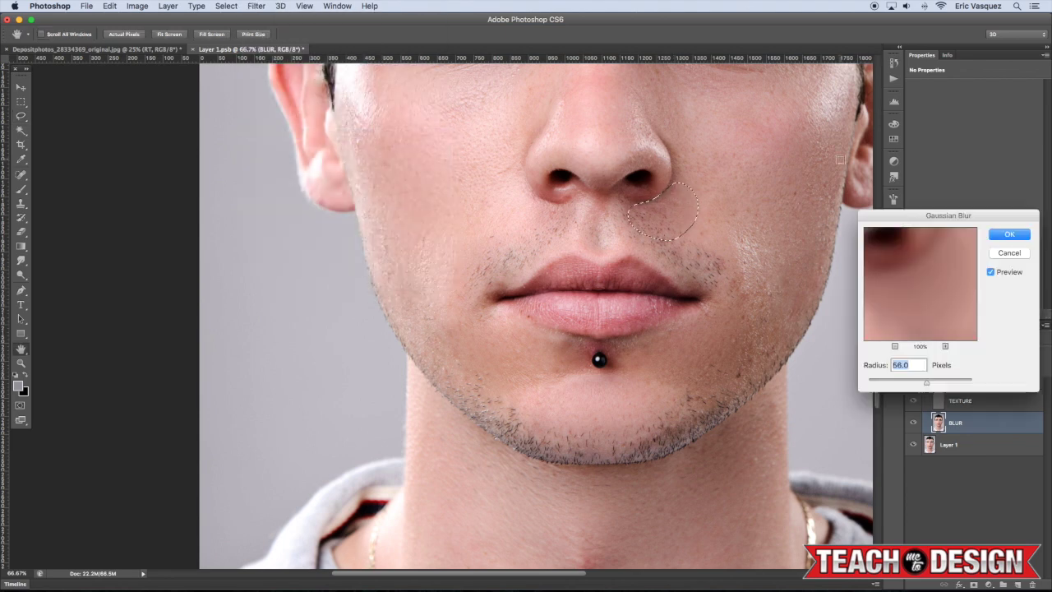
click(1009, 235)
key(super+d)
- Lasso the skin between the nose bridge and the image-right eye, apply Gaussian Blur with the same radius and deselect
scroll(706, 160, up, 5)
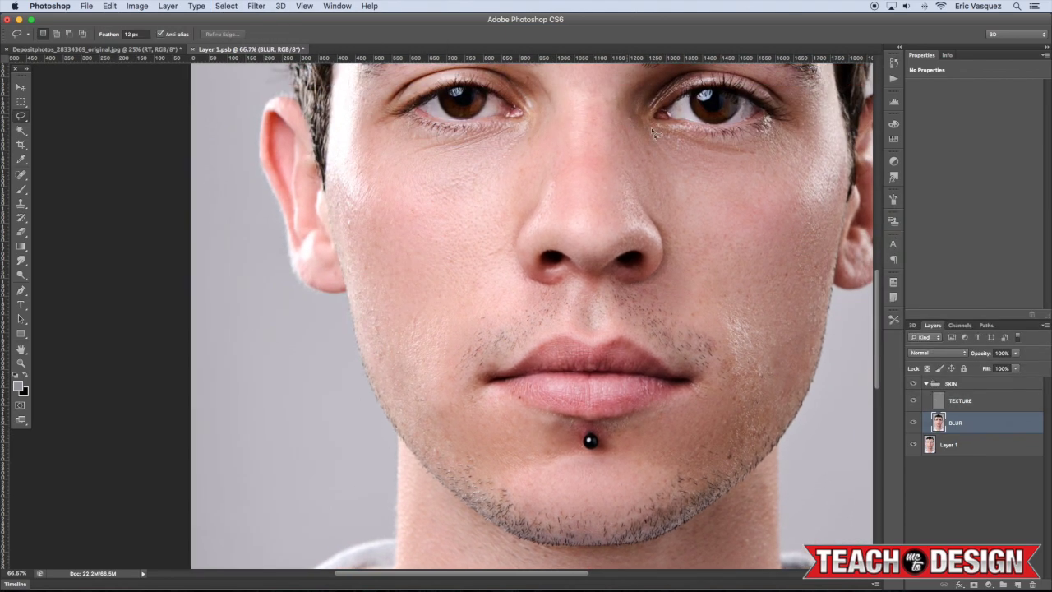
drag(629, 169, 618, 122)
click(256, 6)
mouse_move(266, 133)
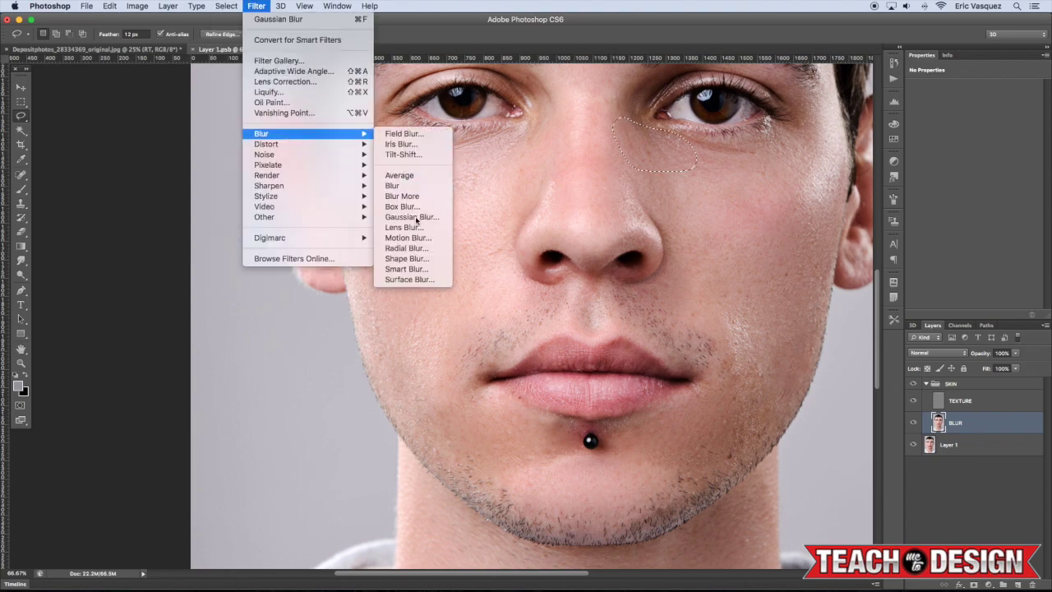
click(415, 217)
click(1007, 235)
key(super+d)
- Lasso the shadow around the inner corner of the image-right eye, apply a 13.4-pixel Gaussian Blur and deselect
scroll(671, 219, up, 5)
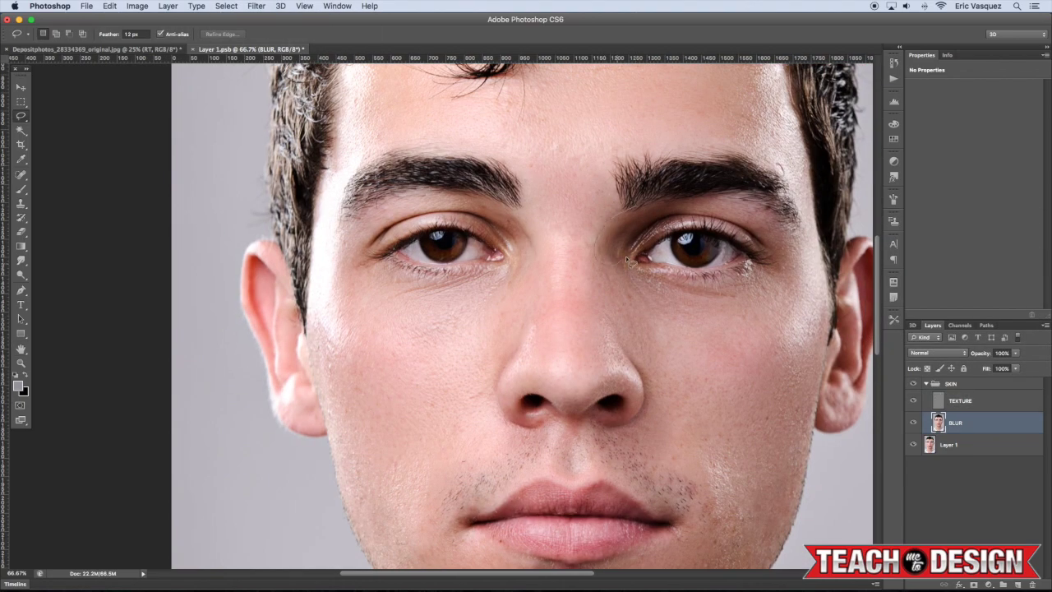
drag(672, 219, 670, 218)
click(255, 6)
mouse_move(266, 133)
click(412, 221)
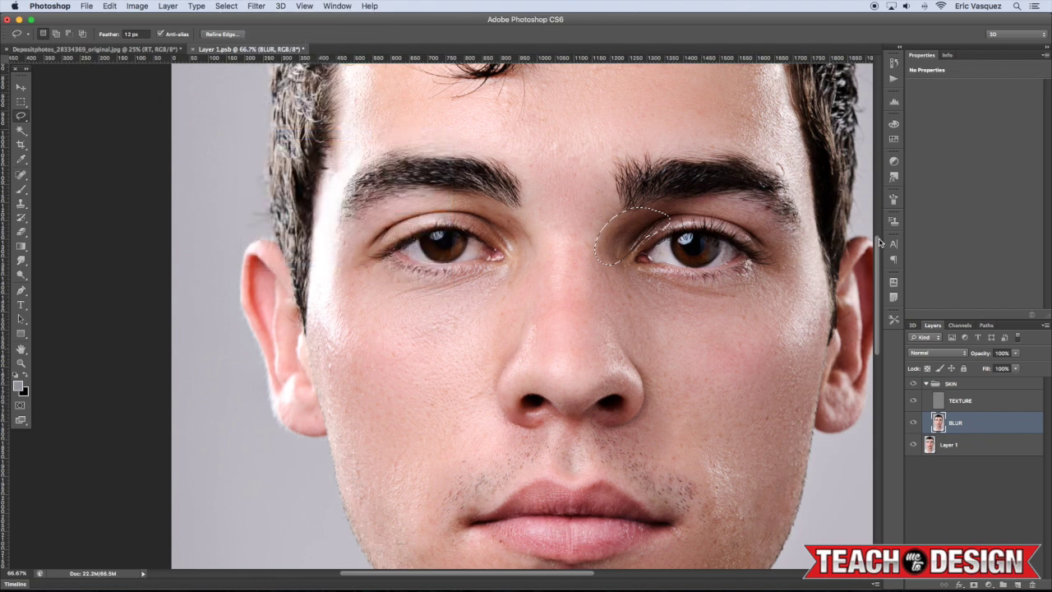
drag(926, 383, 910, 383)
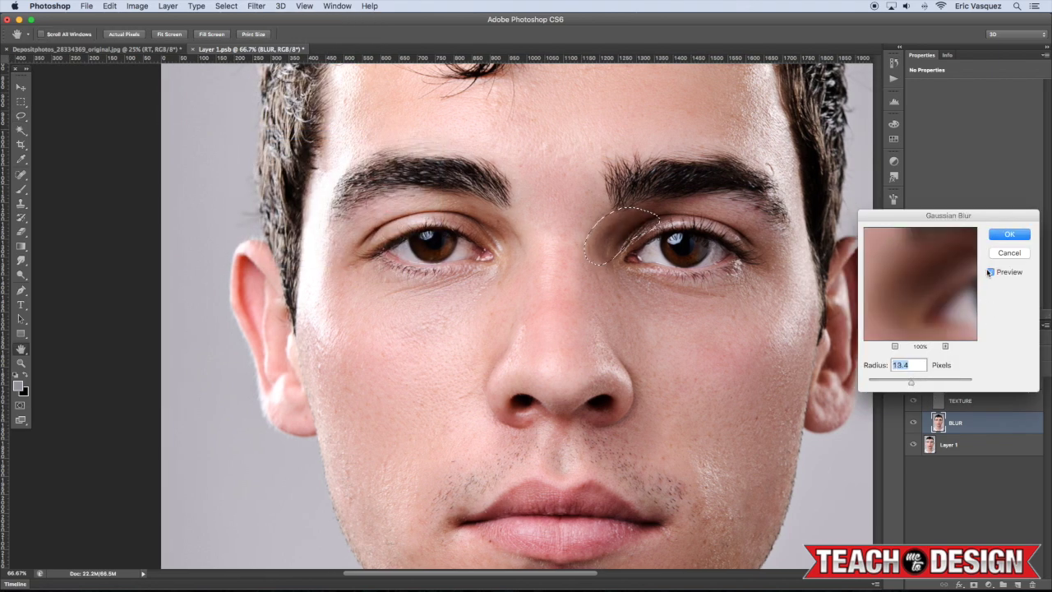
click(1010, 236)
key(super+d)
drag(649, 185, 656, 226)
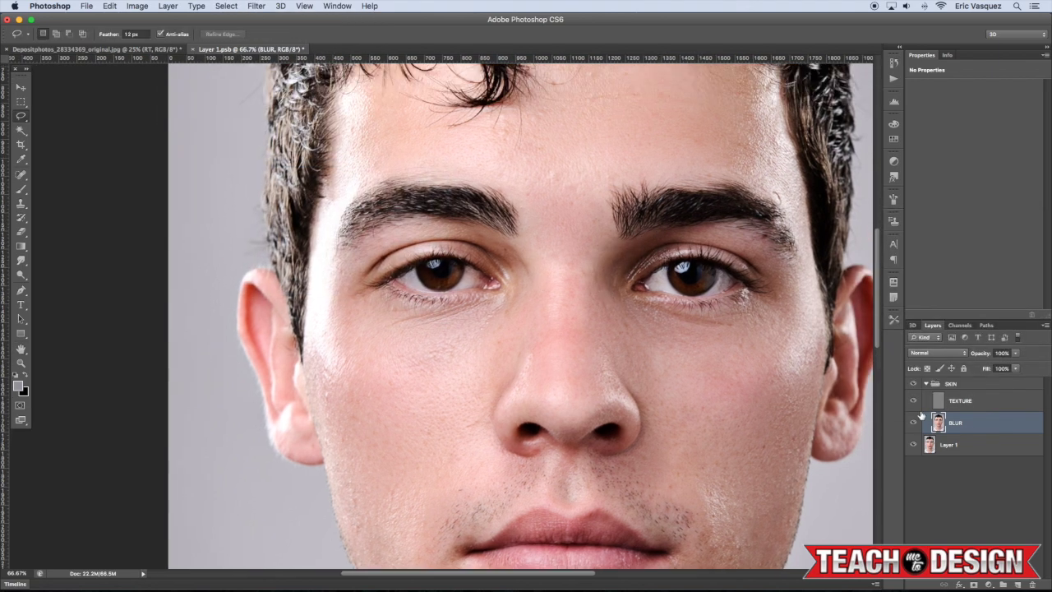
key(s)
key(alt+bracketright)
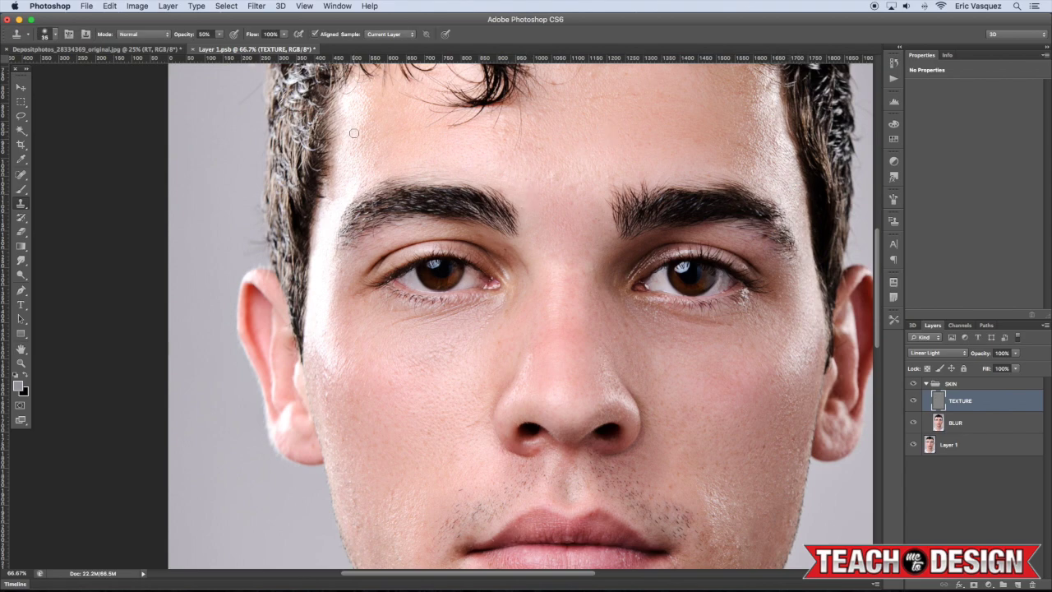
- Lasso the blemish on the neck on the BLUR layer, apply a 37.4-pixel Gaussian Blur, collapse the SKIN group and deselect
key(super+minus)
key(super+minus)
key(super+minus)
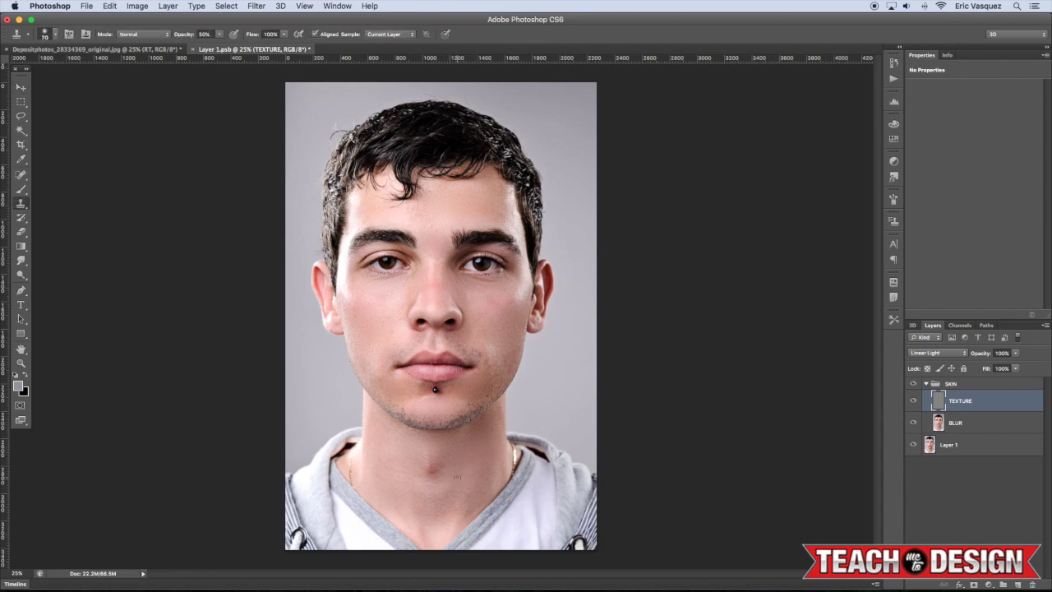
click(953, 422)
key(l)
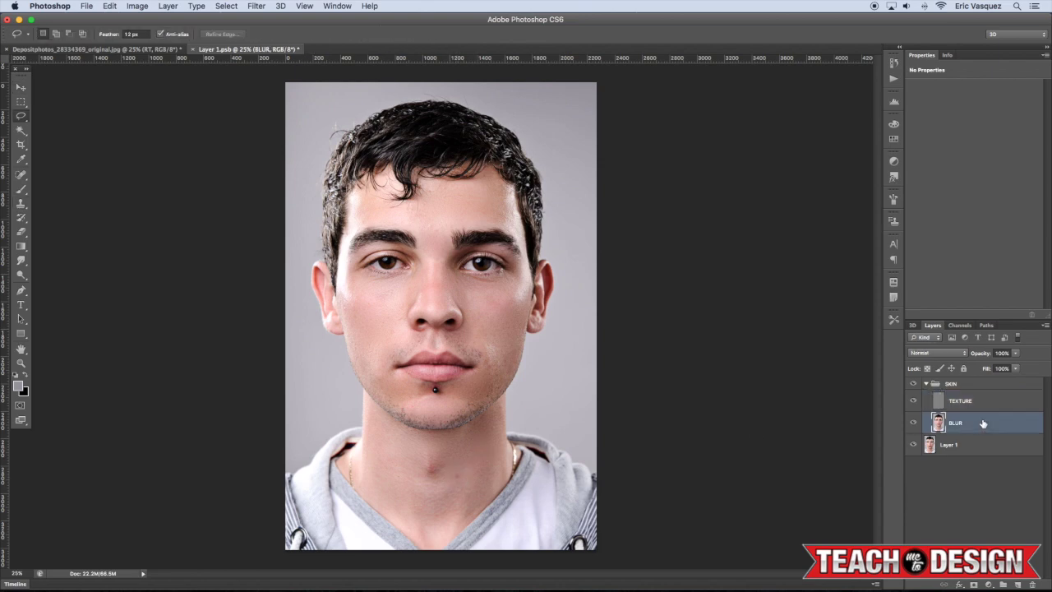
mouse_move(410, 457)
mouse_down()
mouse_move(447, 489)
mouse_move(436, 457)
mouse_up()
click(256, 5)
mouse_move(291, 136)
click(417, 217)
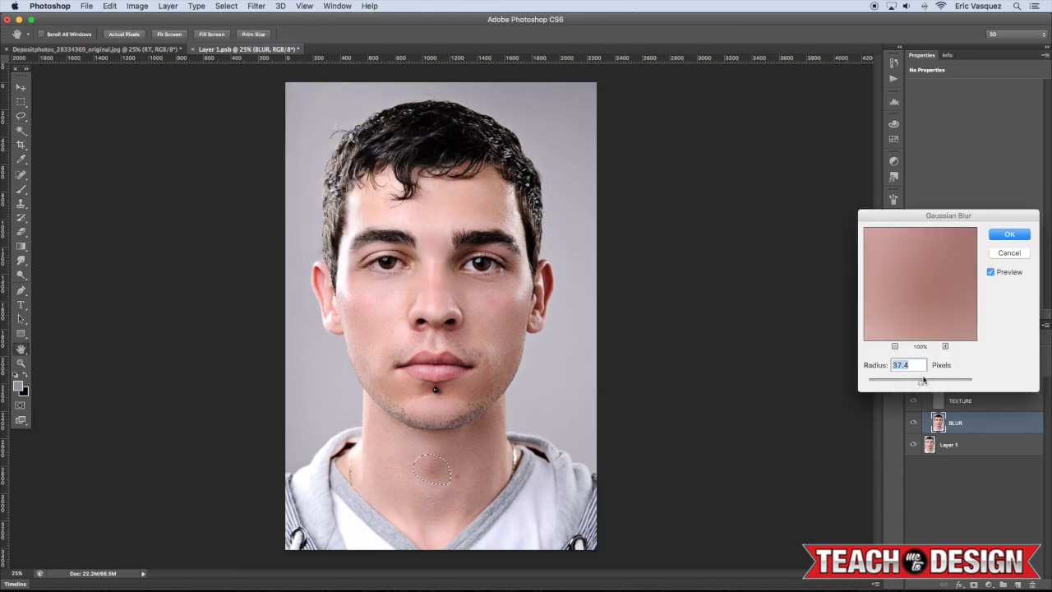
click(1009, 234)
click(927, 384)
key(super+d)
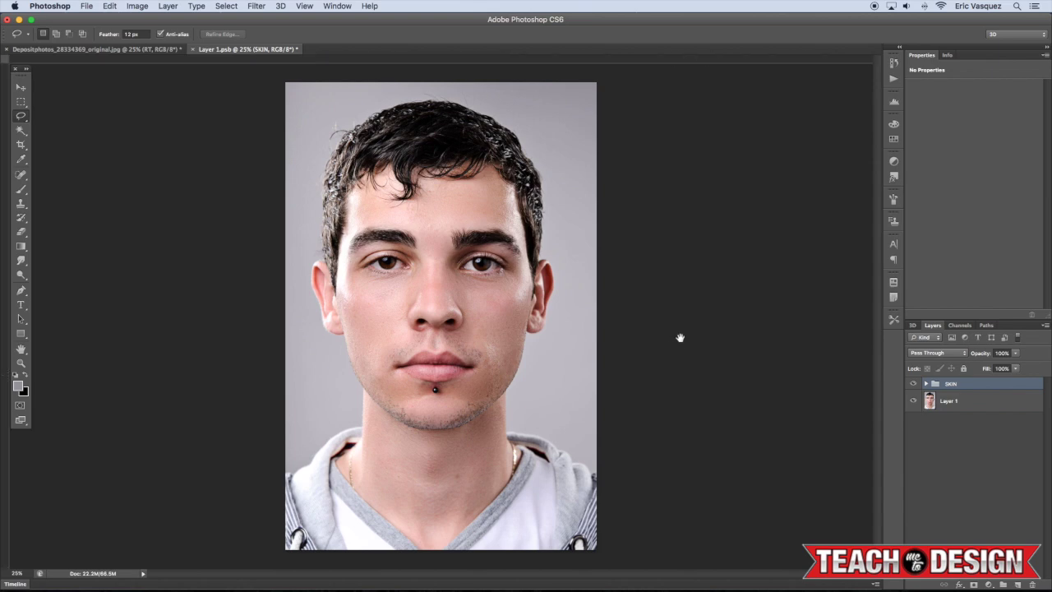
- Compare the whole portrait with and without the retouching by toggling the SKIN group's visibility several times, leaving it visible
key(super+0)
key(v)
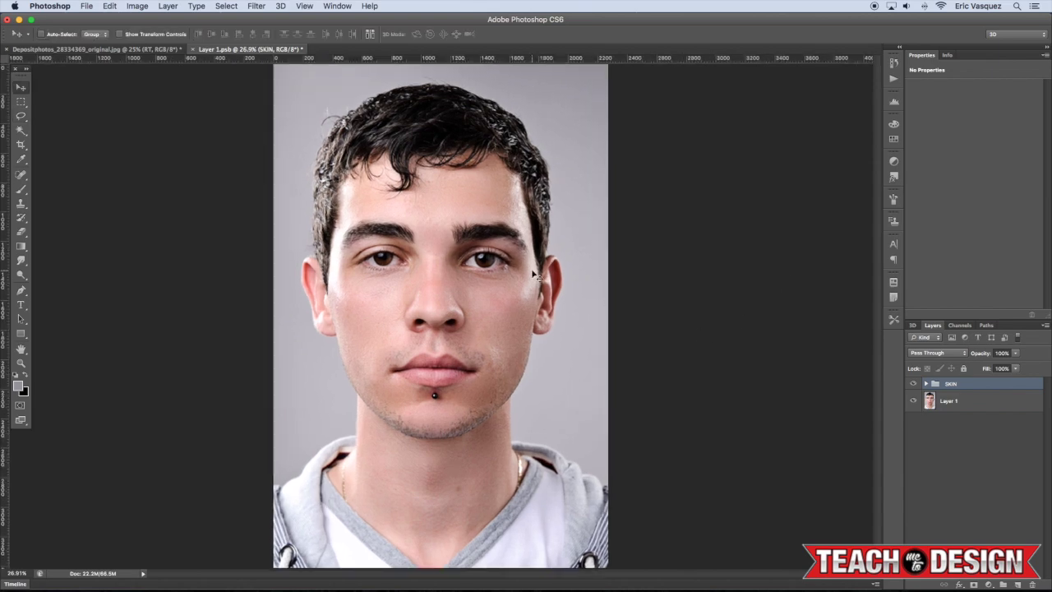
click(913, 383)
click(914, 385)
click(913, 385)
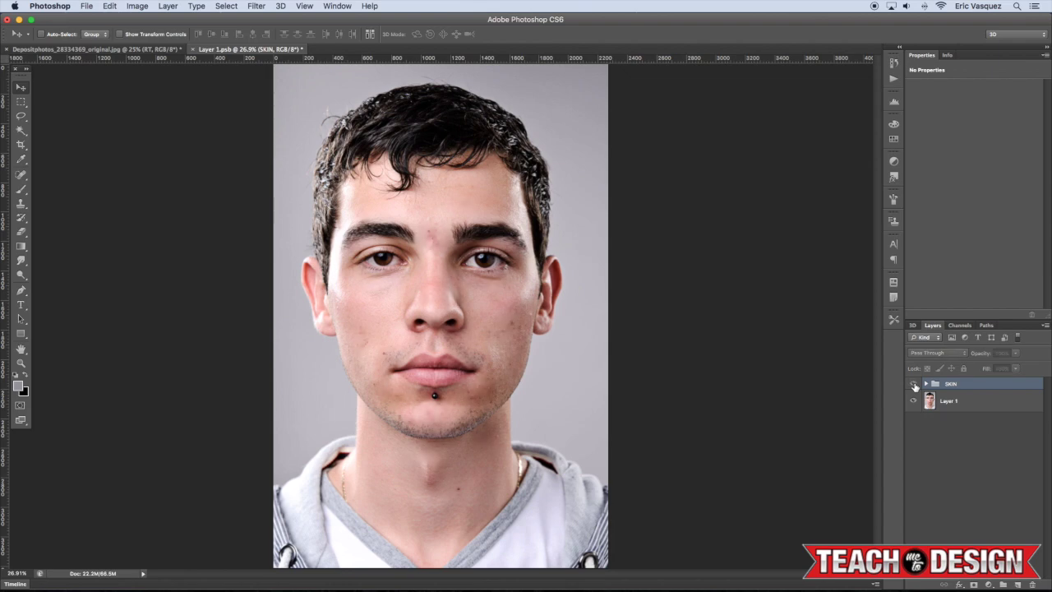
click(913, 385)
click(914, 386)
click(914, 385)
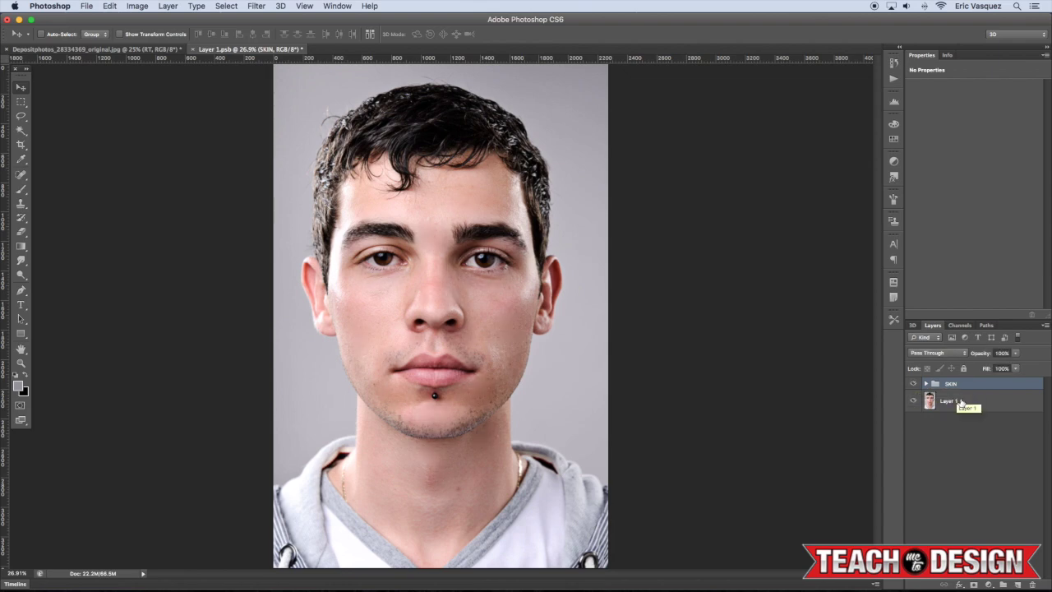
click(939, 402)
click(913, 385)
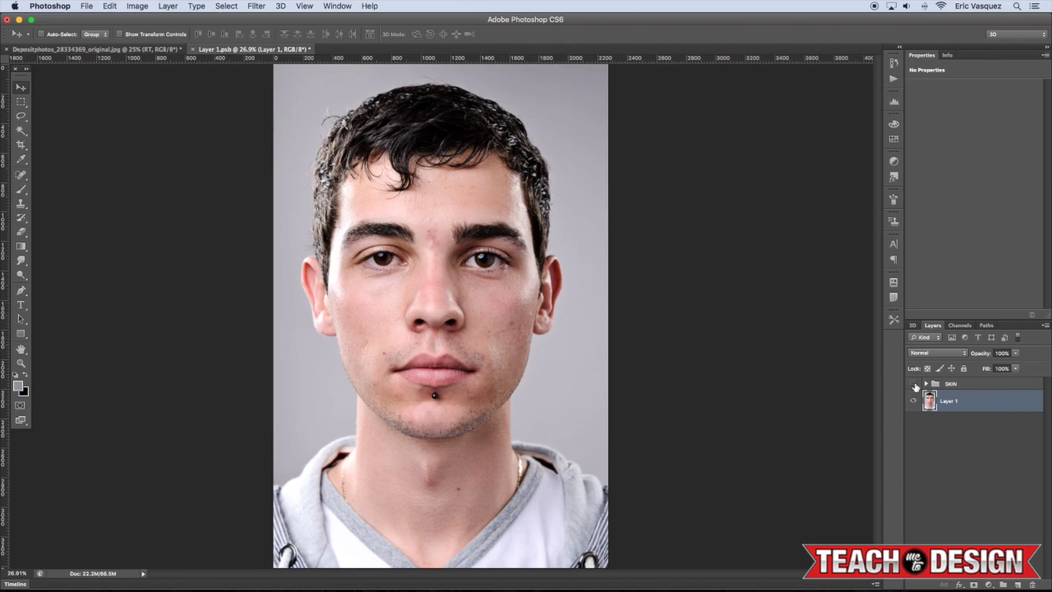
click(913, 386)
click(914, 386)
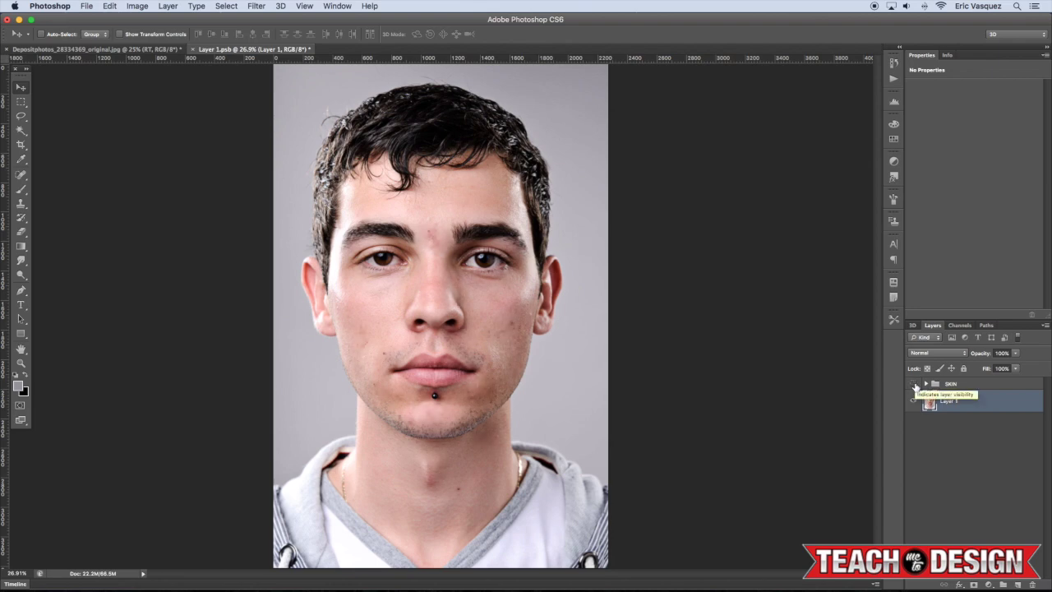
click(914, 386)
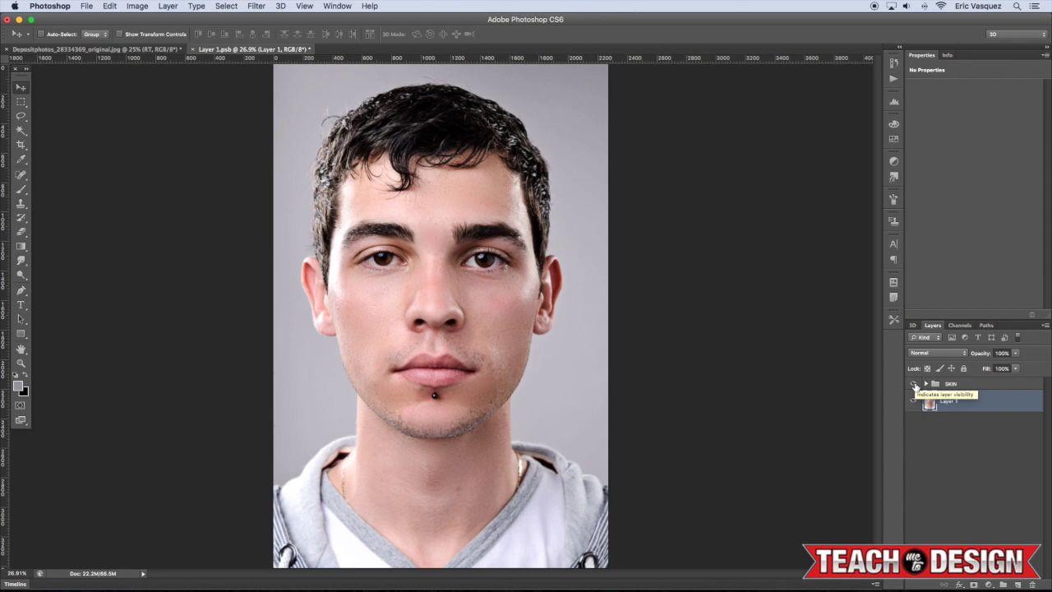
- Save the retouched Layer 1.psb smart object contents and close them to return to the main portrait document
key(super+s)
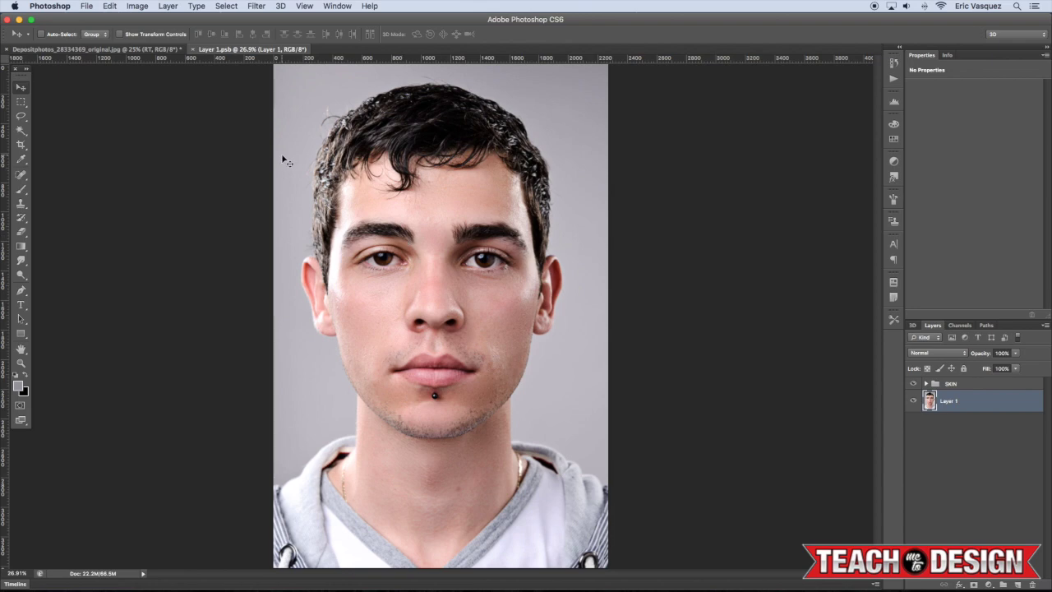
key(super+w)
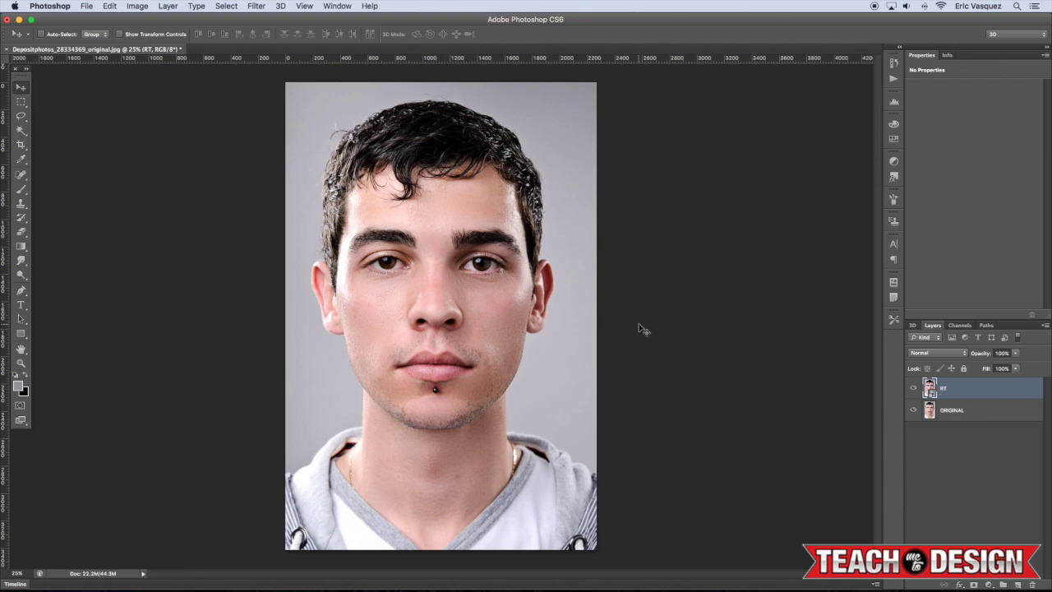
- Reopen the RT smart object's contents to review its SKIN group, and close them again
double_click(931, 391)
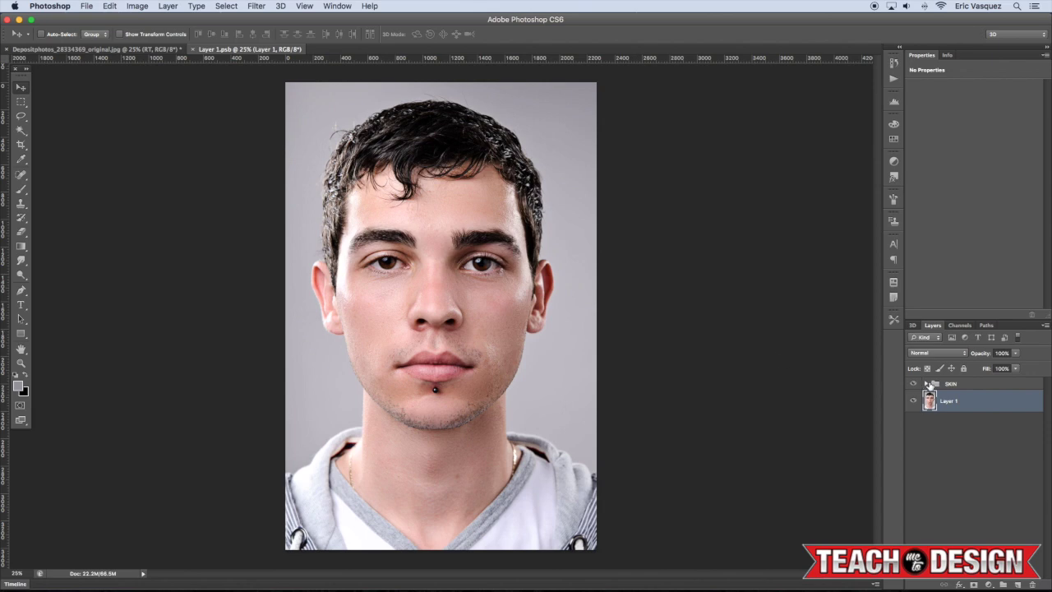
click(926, 384)
click(927, 383)
key(super+w)
click(480, 204)
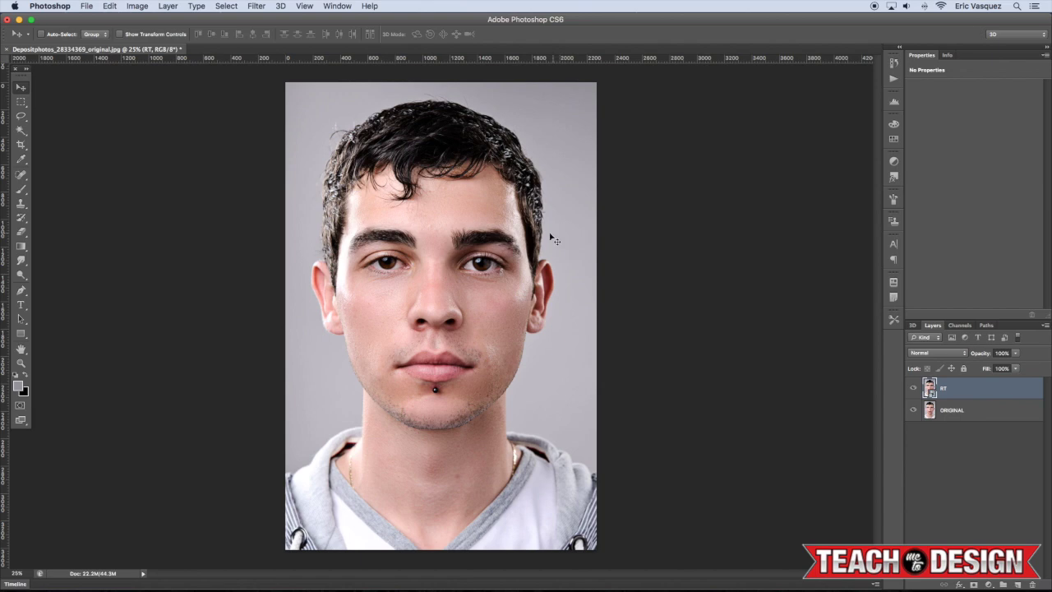
- Create a layer named D&B above RT with a Gray label and Overlay mode, filled with the 50% gray neutral color
alt+click(1018, 584)
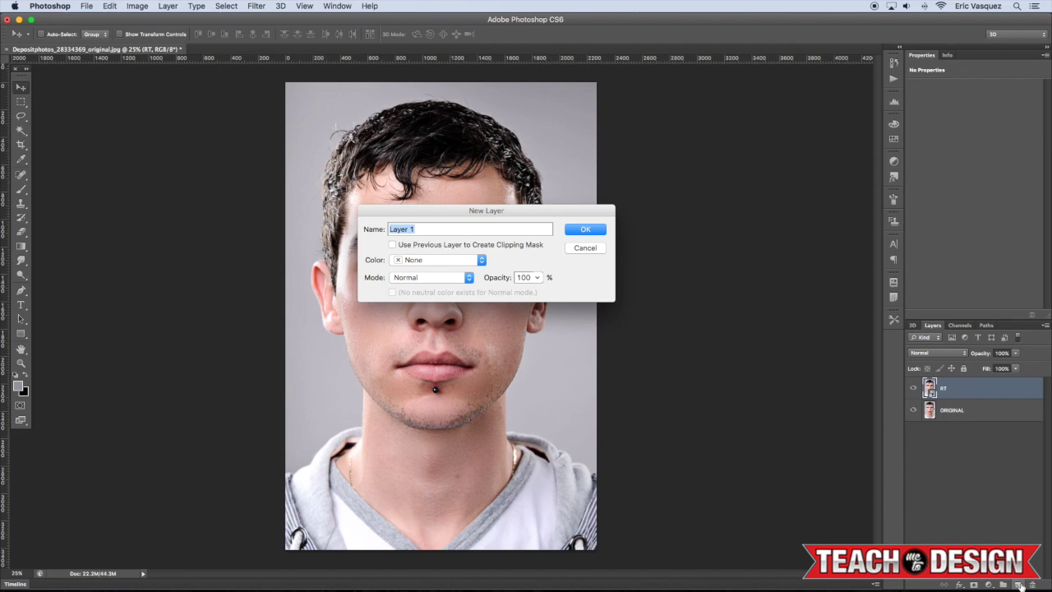
text(D&)
drag(485, 211, 512, 212)
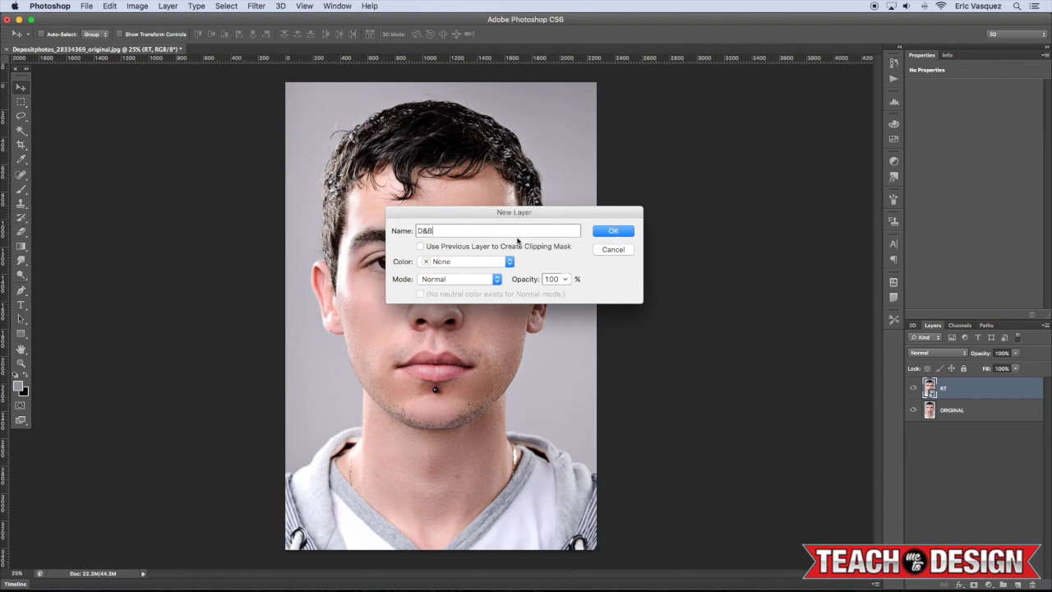
click(459, 261)
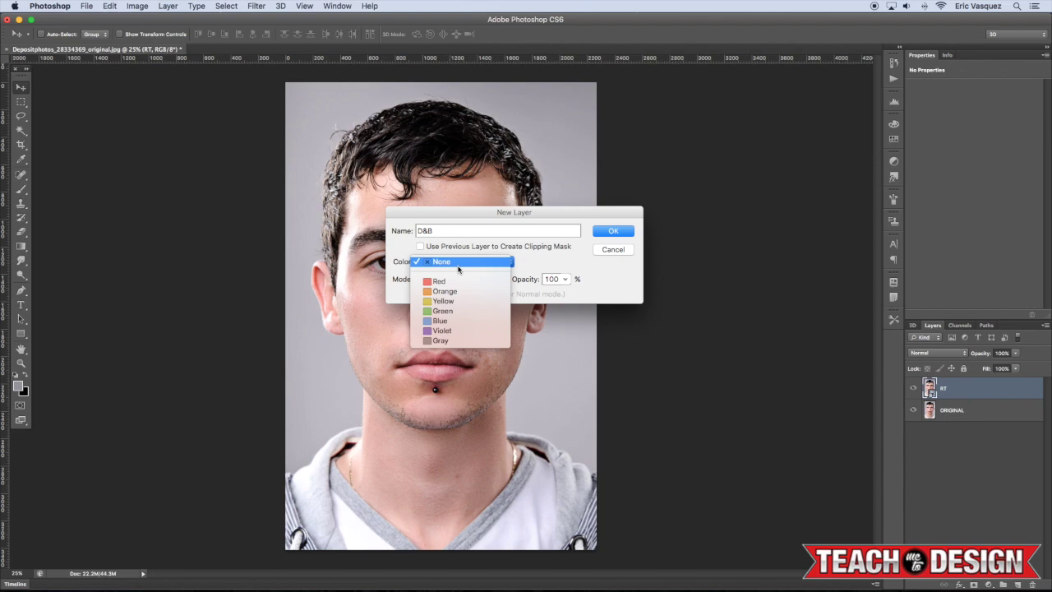
click(441, 340)
click(438, 279)
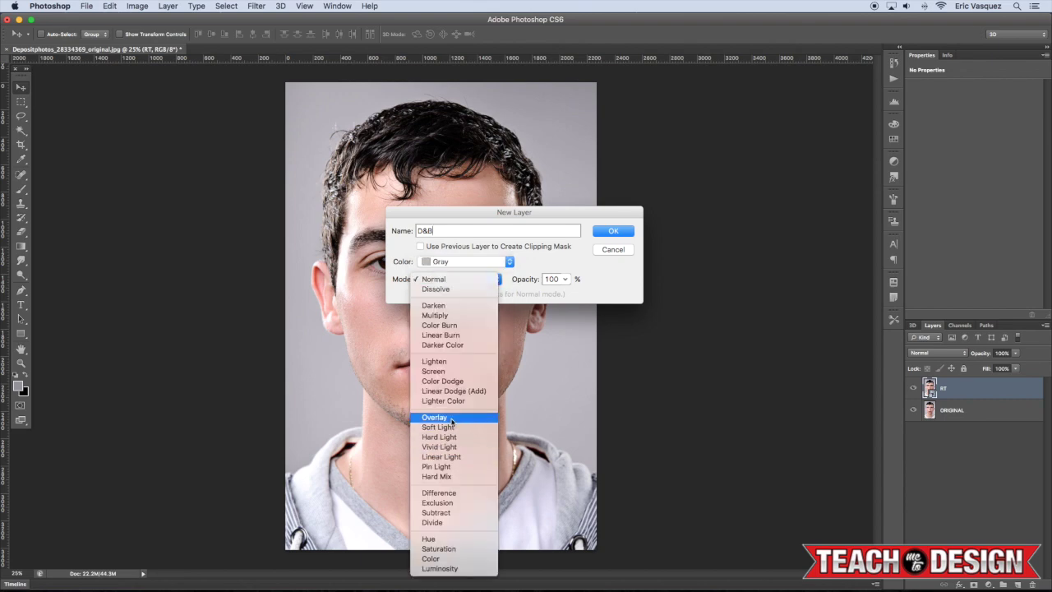
click(434, 416)
click(429, 294)
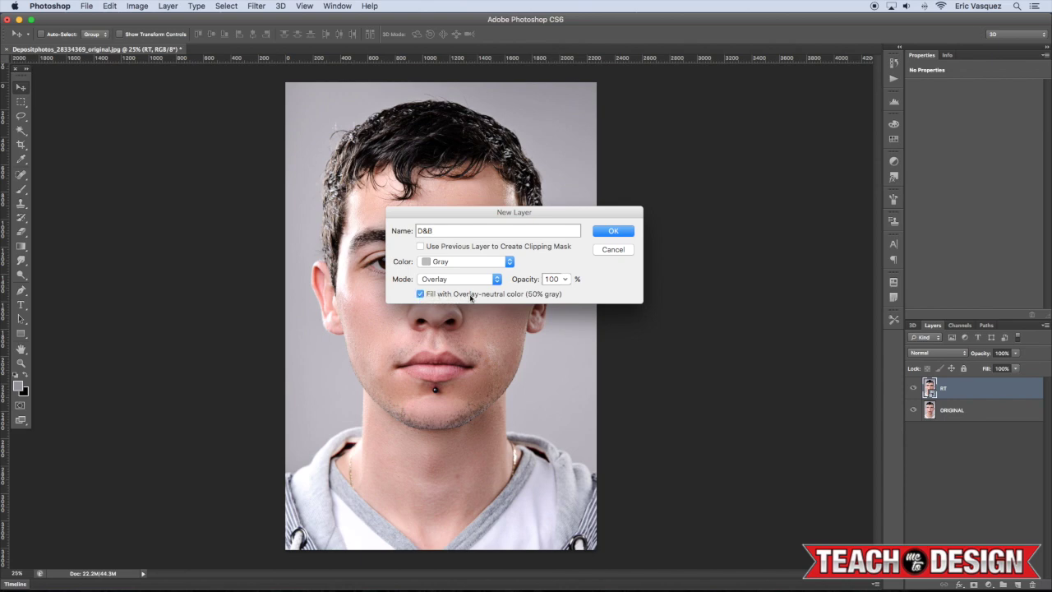
click(616, 232)
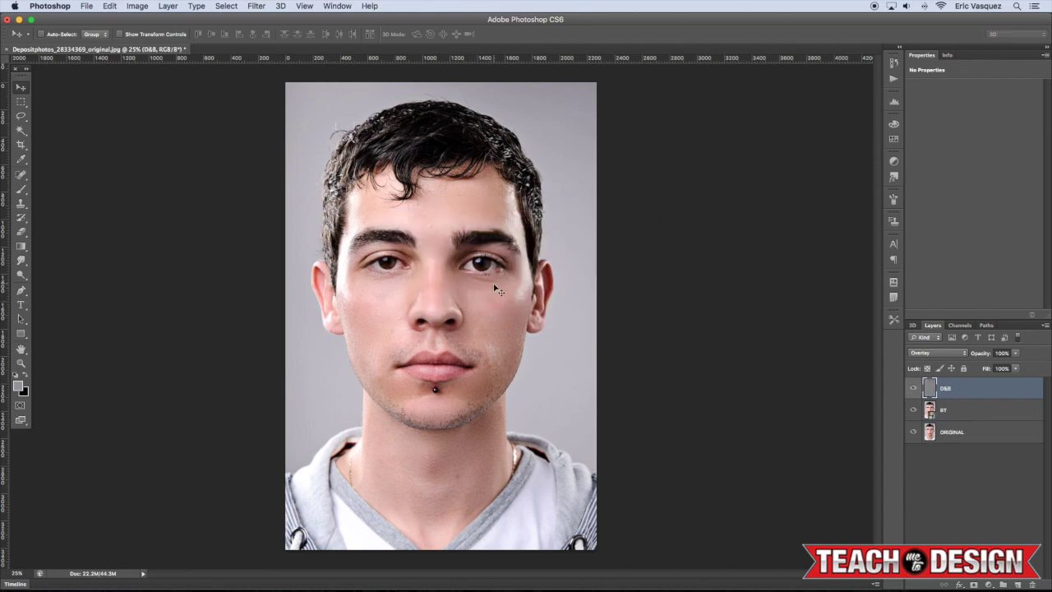
- Set up the Brush tool with a 100-pixel tip and white as the foreground color for dodging around the eyes
key(super+equal)
key(super+equal)
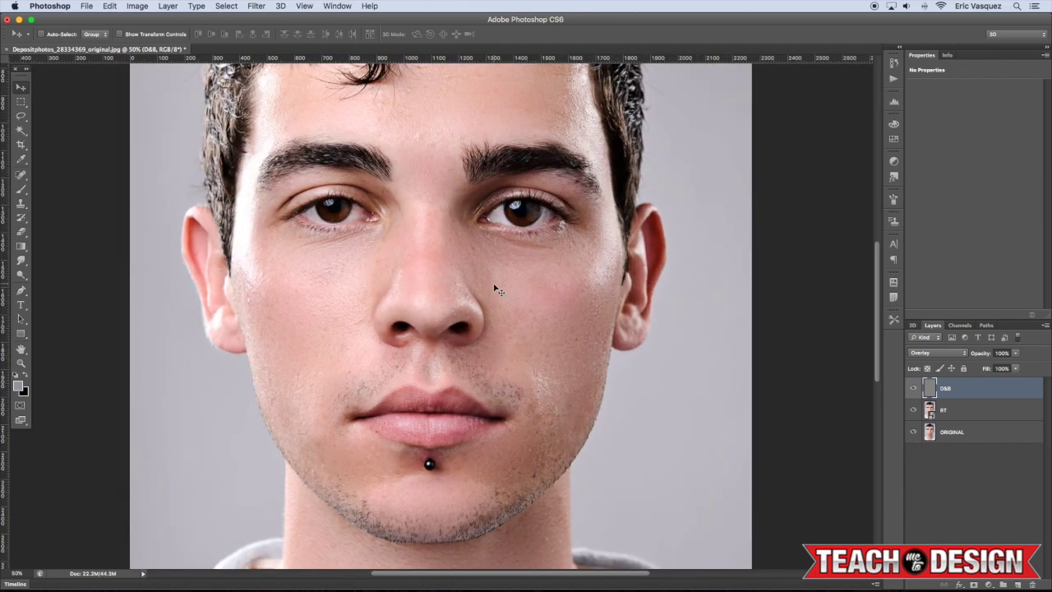
key(b)
key(bracketleft)
key(bracketleft)
key(bracketleft)
key(bracketleft)
key(bracketleft)
key(bracketleft)
drag(415, 276, 514, 362)
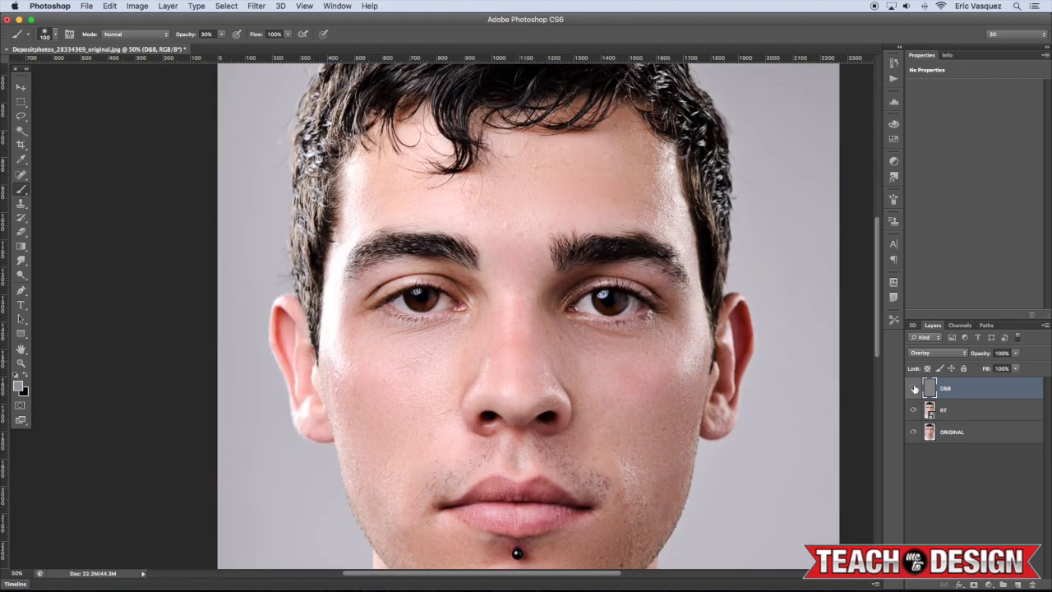
drag(413, 298, 435, 301)
key(d)
key(x)
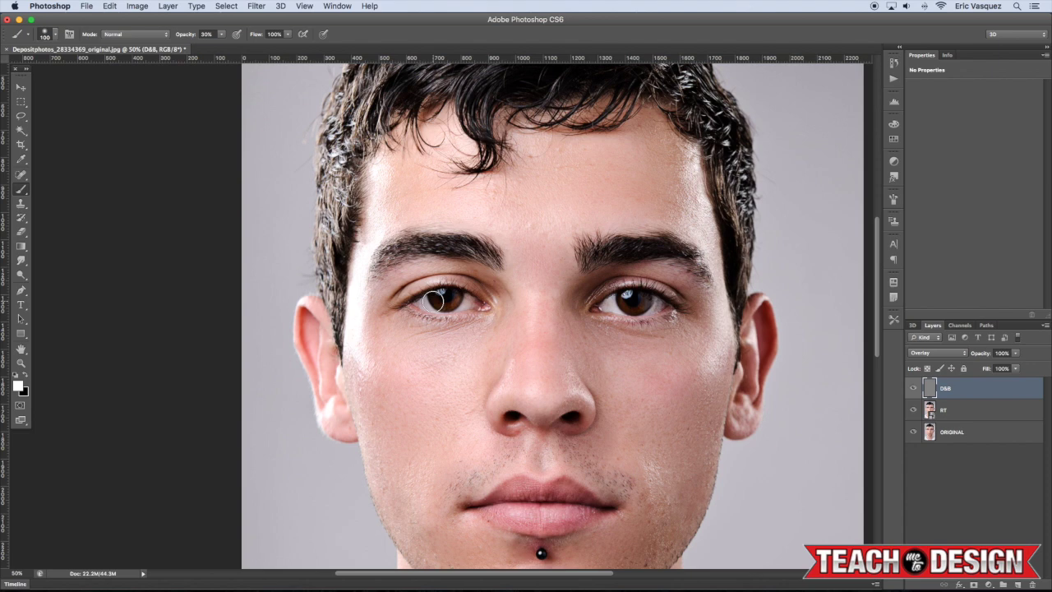
- Brighten both irises on the D&B layer with white brush strokes at 20% opacity
scroll(434, 300, right, 2)
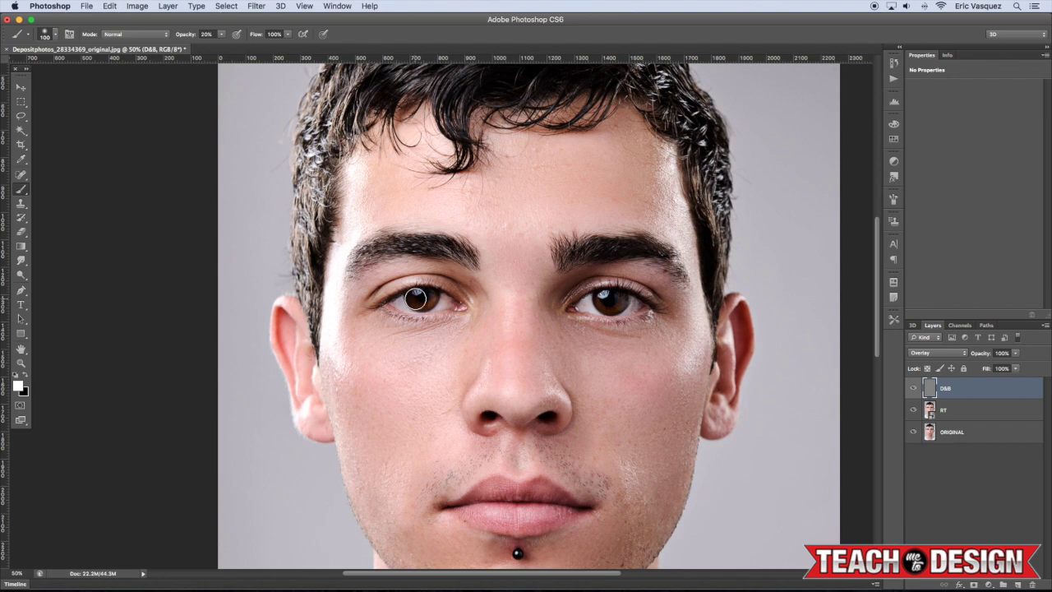
drag(416, 299, 442, 301)
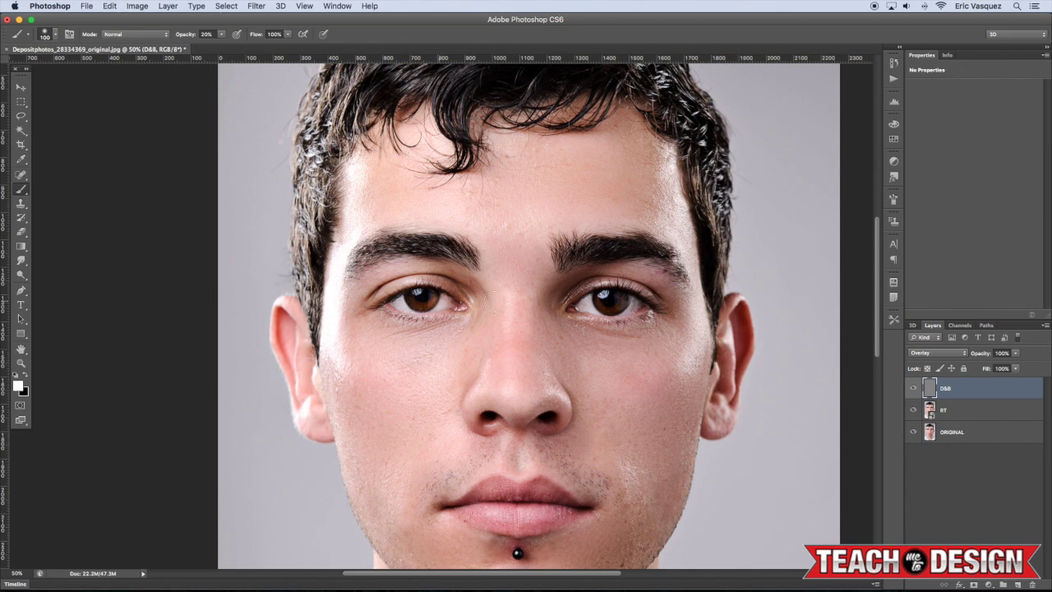
mouse_move(602, 301)
mouse_down()
mouse_move(632, 303)
mouse_move(599, 305)
mouse_up()
- Brighten the lower and upper lips on the D&B layer with white strokes at 20% opacity, adjusting the brush size between them
drag(606, 381, 613, 291)
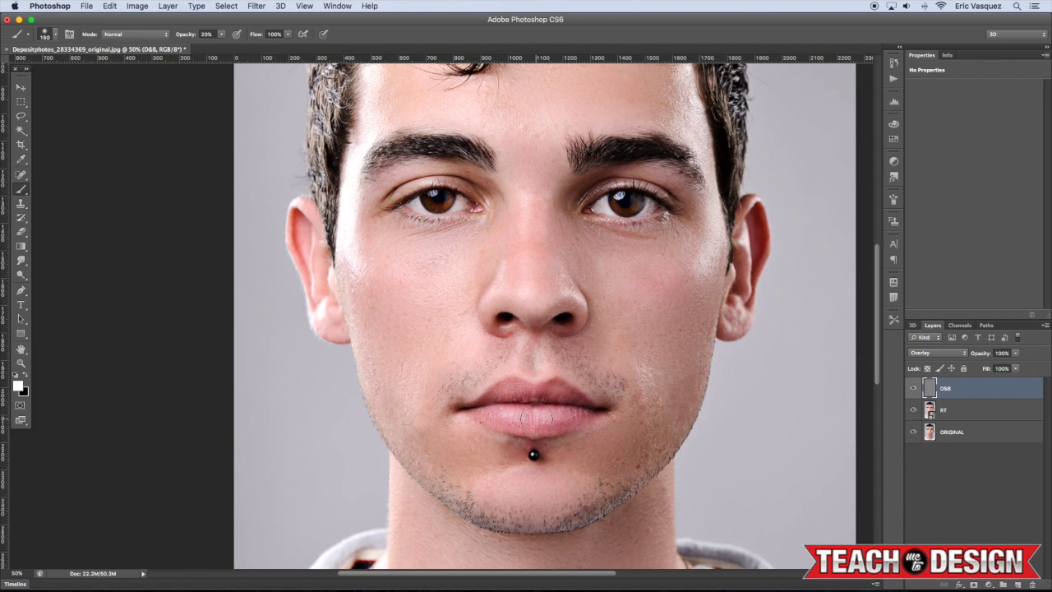
drag(536, 419, 497, 418)
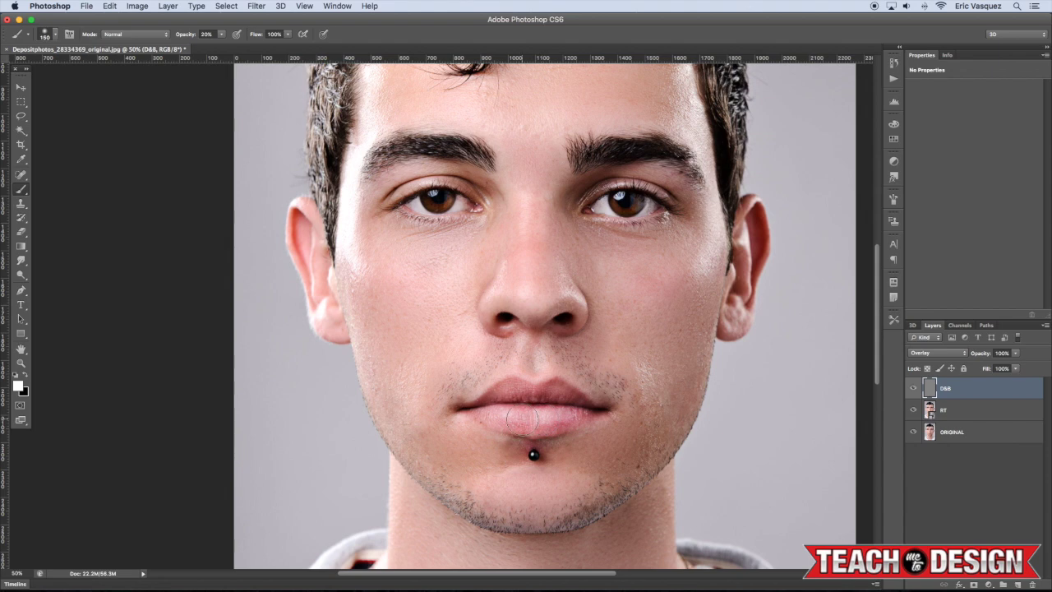
key(bracketleft)
key(bracketleft)
key(bracketleft)
key(bracketleft)
key(super+z)
key(bracketright)
key(bracketright)
key(bracketright)
mouse_move(522, 400)
mouse_down()
mouse_move(496, 396)
mouse_move(565, 392)
mouse_up()
- Burn around the nostrils with black and touch up the upper face with white at 20% opacity on the D&B layer
key(x)
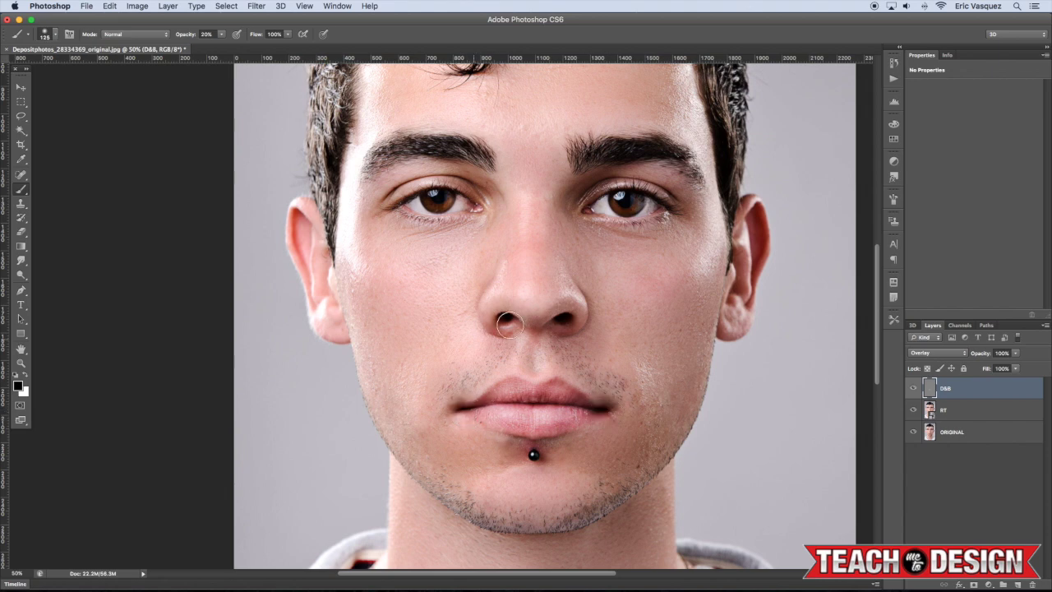
scroll(608, 312, up, 5)
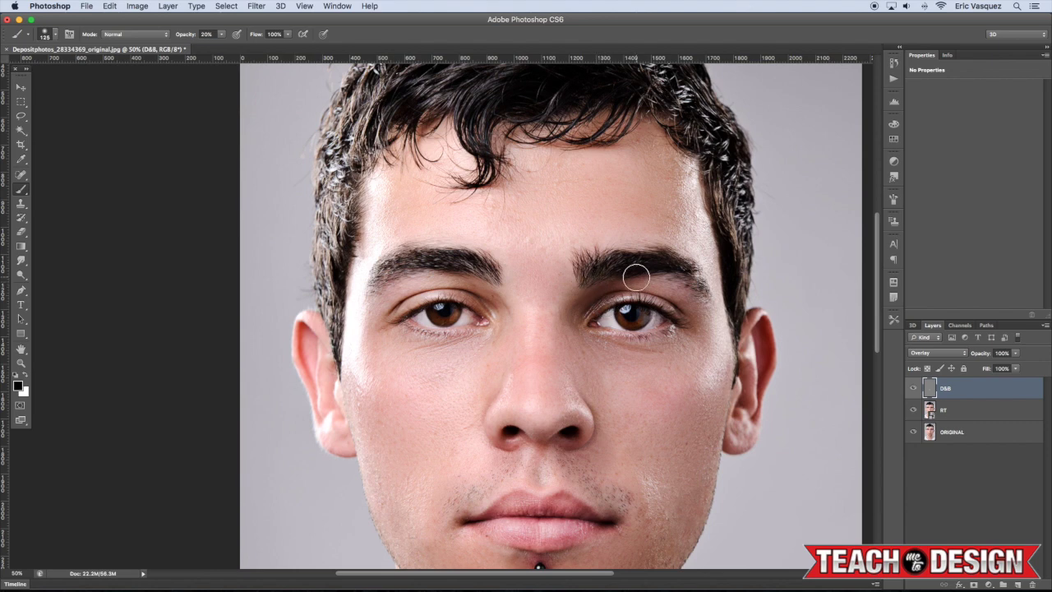
key(x)
drag(431, 288, 479, 298)
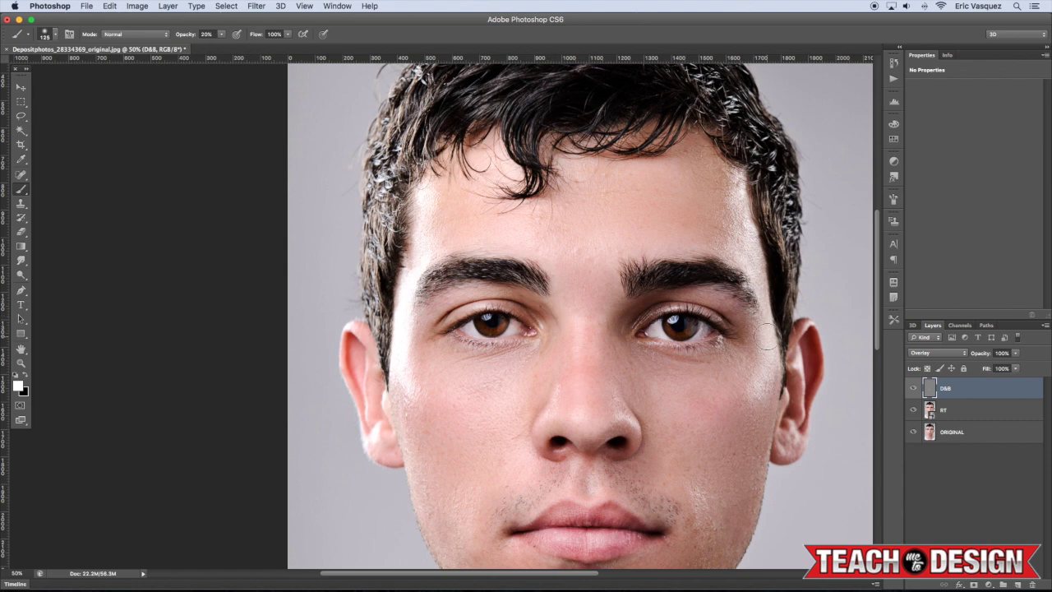
scroll(764, 336, down, 3)
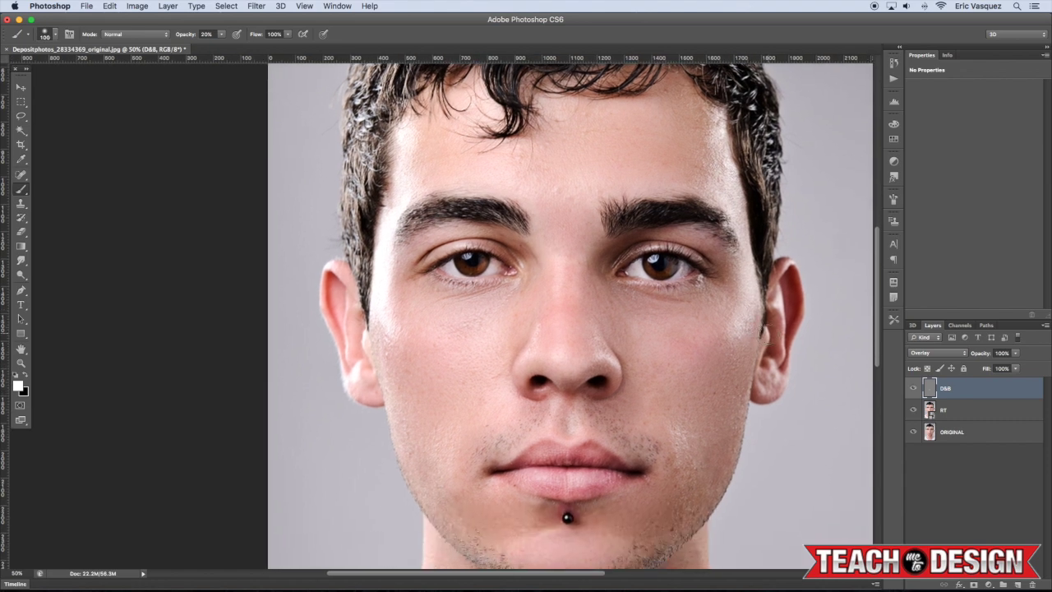
- Burn the ears on the D&B layer with a 60-pixel black brush, lowering the brush opacity to 10%
key(x)
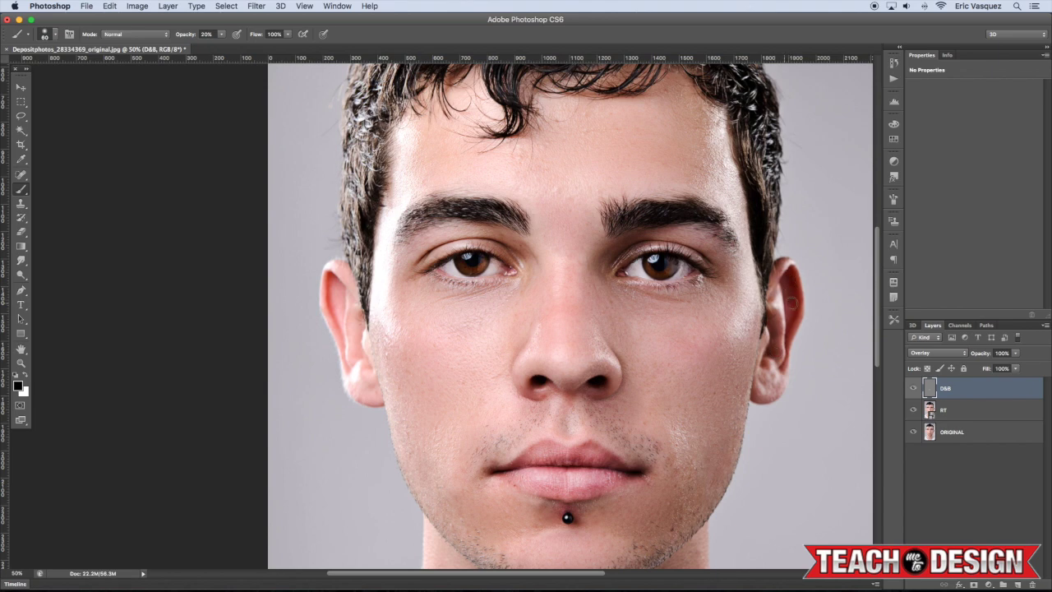
key(1)
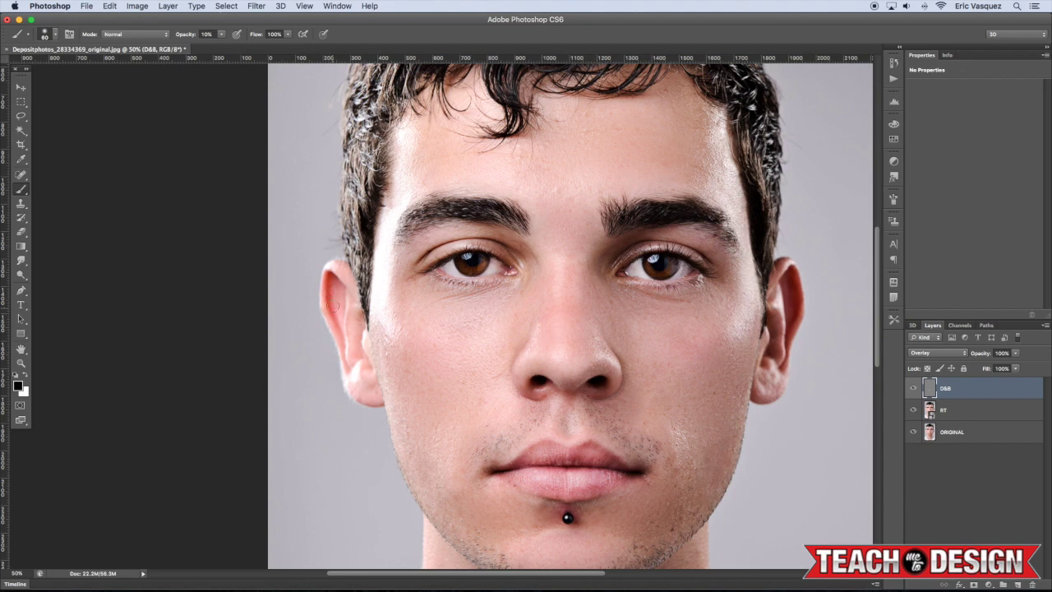
scroll(483, 353, down, 1)
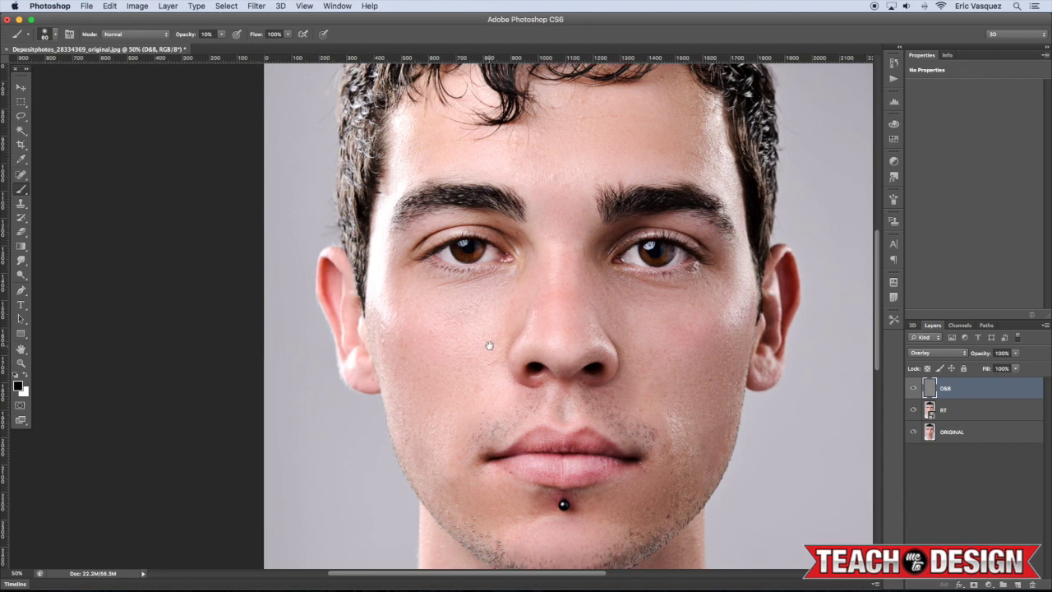
- Burn the jawline on the D&B layer with a 175-pixel black brush at 10% opacity, undoing the last stroke
key(super+minus)
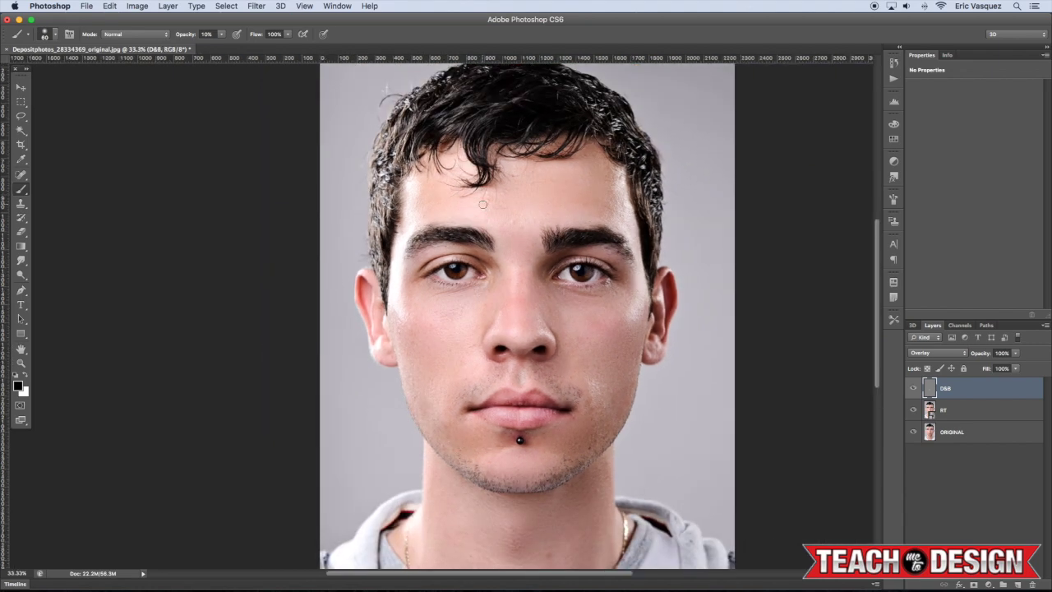
key(super+minus)
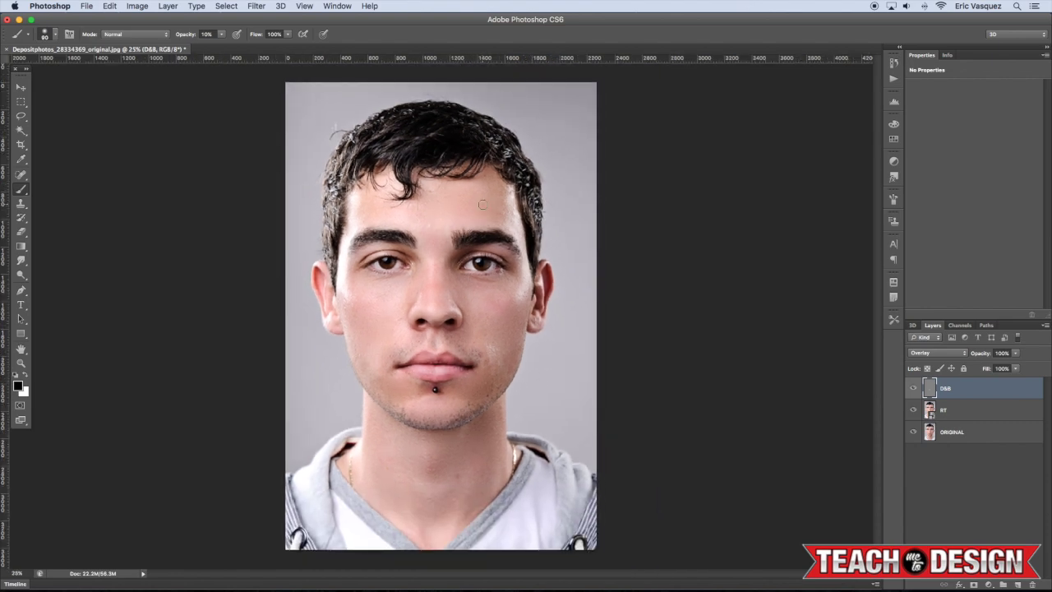
key(bracketright)
key(bracketright)
key(bracketright)
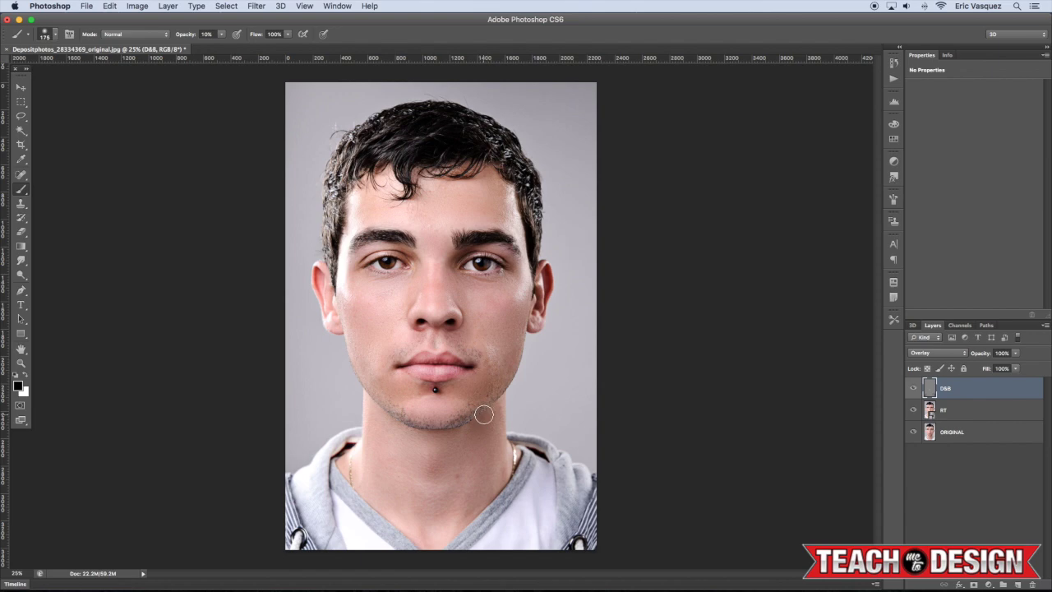
key(bracketright)
key(bracketright)
key(bracketright)
key(super+z)
- Dodge the hair across the crown and both sides on the D&B layer with a large white brush at 10% opacity
key(x)
key(bracketleft)
key(bracketleft)
key(bracketleft)
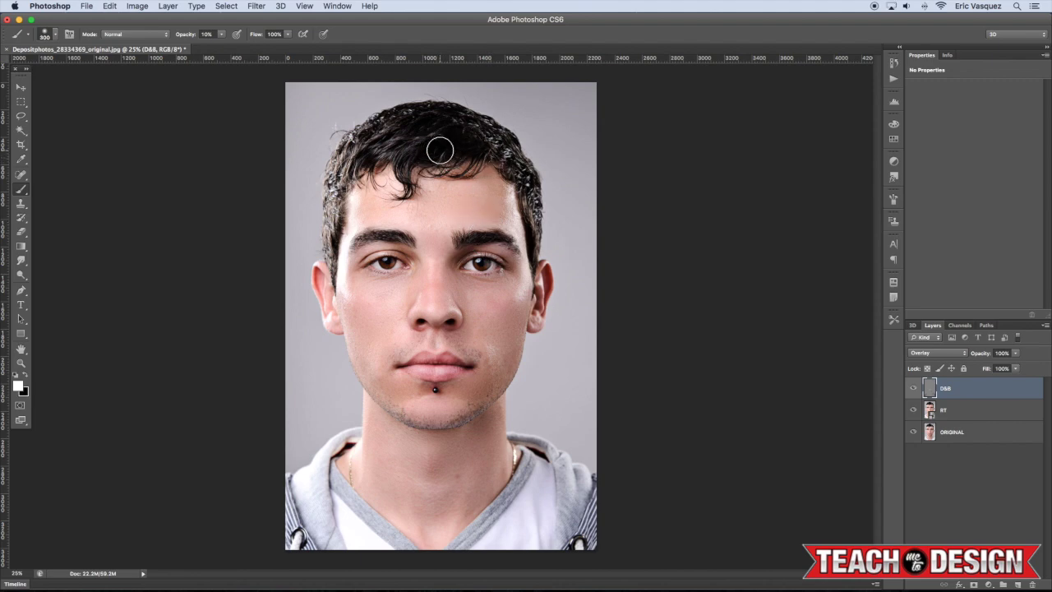
key(bracketright)
key(bracketright)
key(bracketright)
key(bracketright)
key(bracketleft)
key(bracketleft)
key(bracketleft)
key(bracketleft)
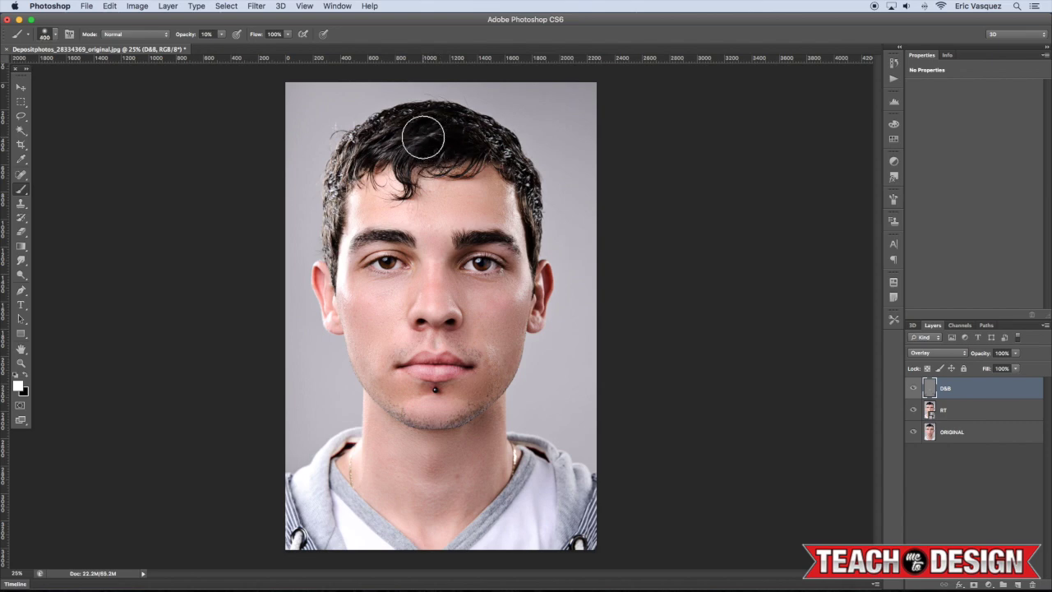
mouse_move(423, 137)
mouse_down()
mouse_move(398, 137)
mouse_move(437, 127)
mouse_move(494, 142)
mouse_move(462, 140)
mouse_move(513, 162)
mouse_move(534, 227)
mouse_up()
drag(341, 193, 346, 246)
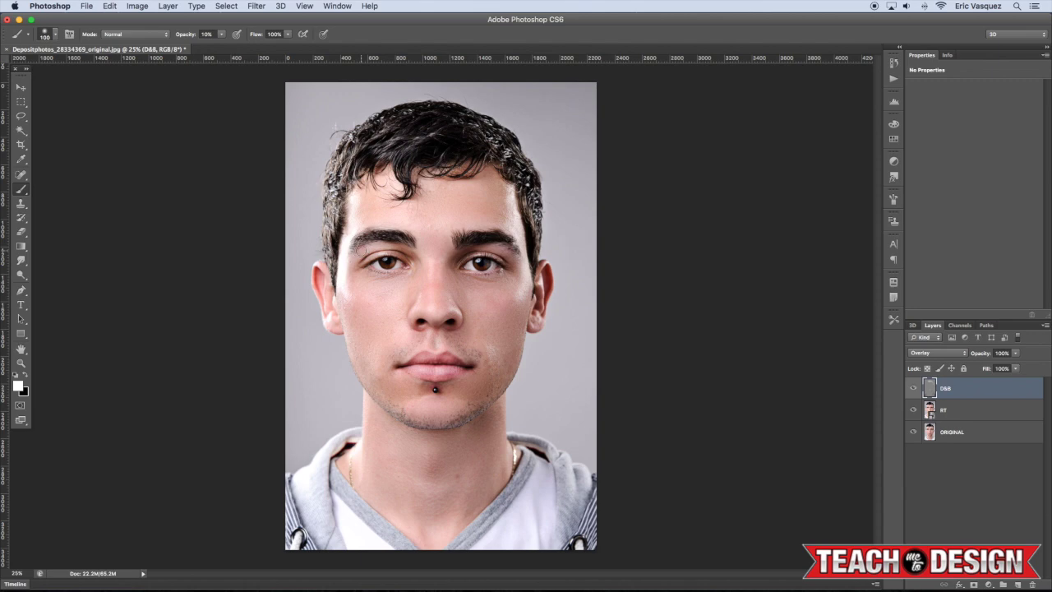
- Touch up the eyebrows with white and the shadow below the lower lip with a 50-pixel black brush at 10% opacity
key(super+equal)
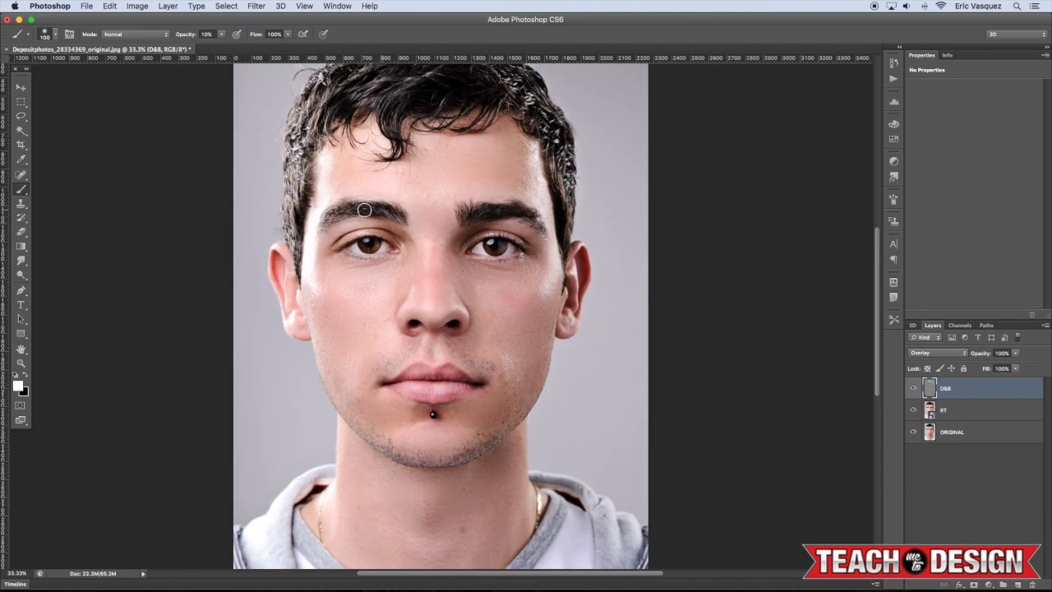
key(bracketleft)
key(bracketleft)
scroll(433, 414, left, 1)
key(x)
key(bracketleft)
key(bracketleft)
key(bracketleft)
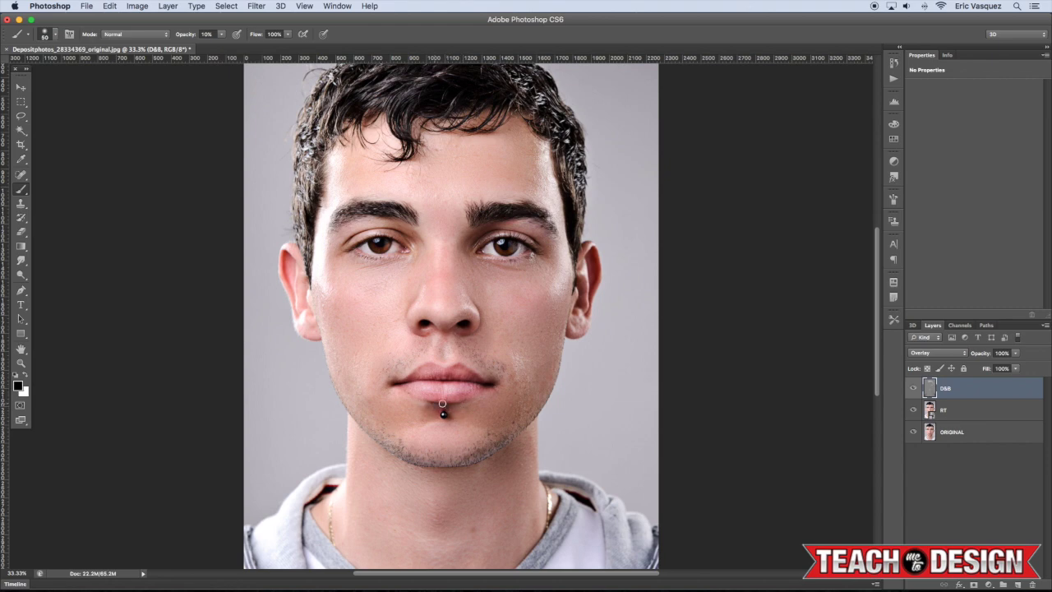
- Compare the whole portrait with the D&B layer hidden and shown
scroll(479, 405, left, 5)
key(v)
key(super+minus)
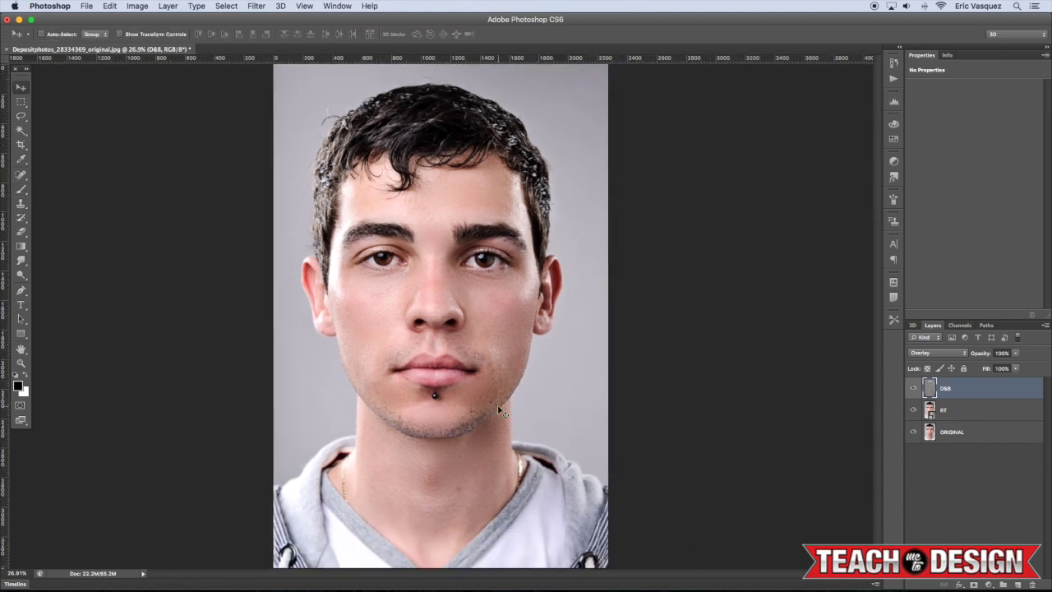
click(913, 389)
click(914, 389)
click(914, 389)
click(914, 390)
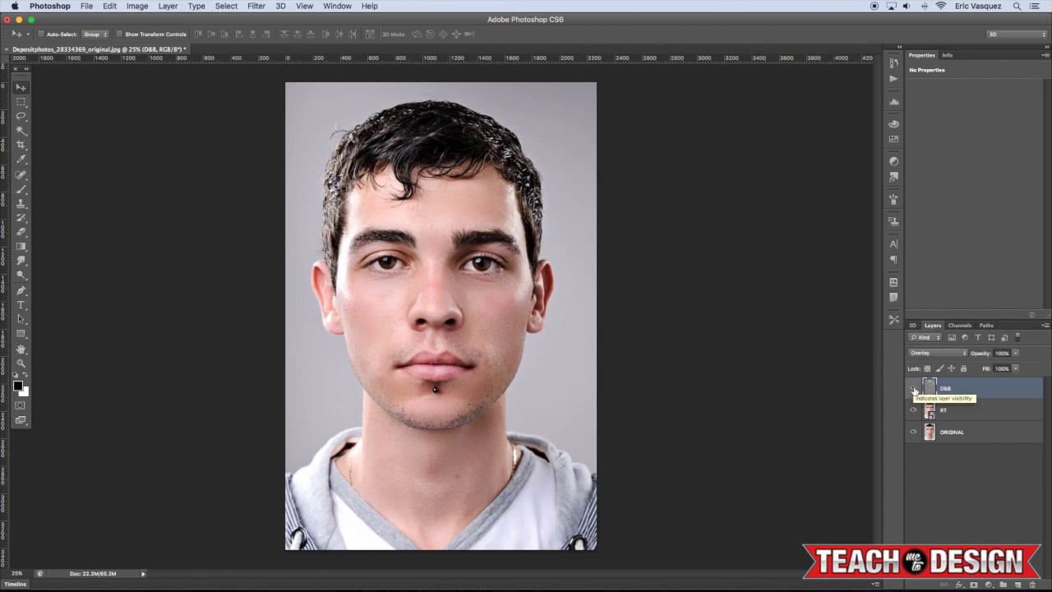
click(913, 390)
click(914, 389)
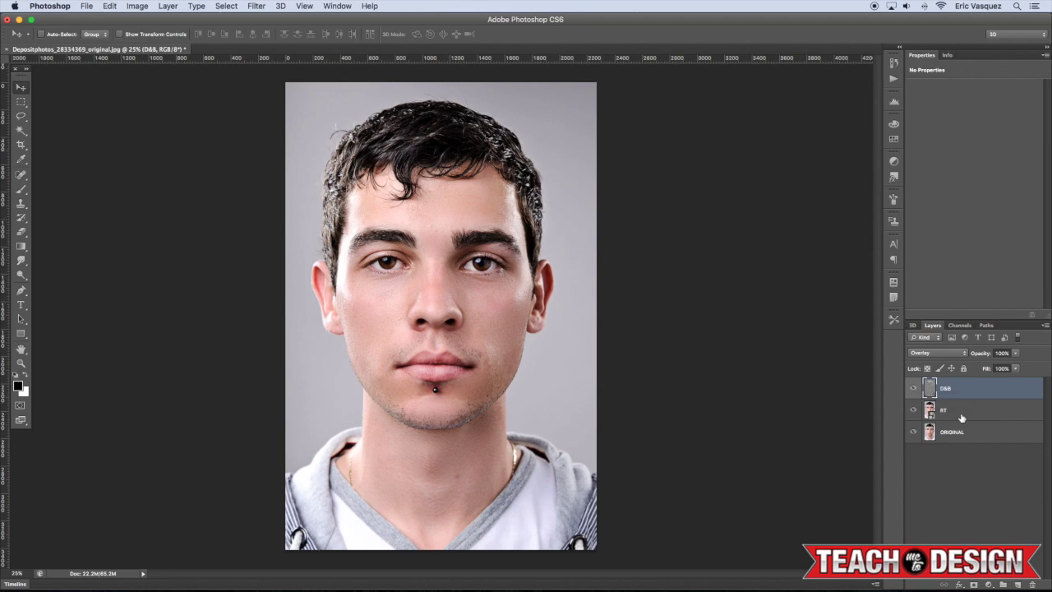
- Start an Unsharp Mask filter on the RT layer with an amount of 70% and a radius of 6.1 pixels
click(949, 415)
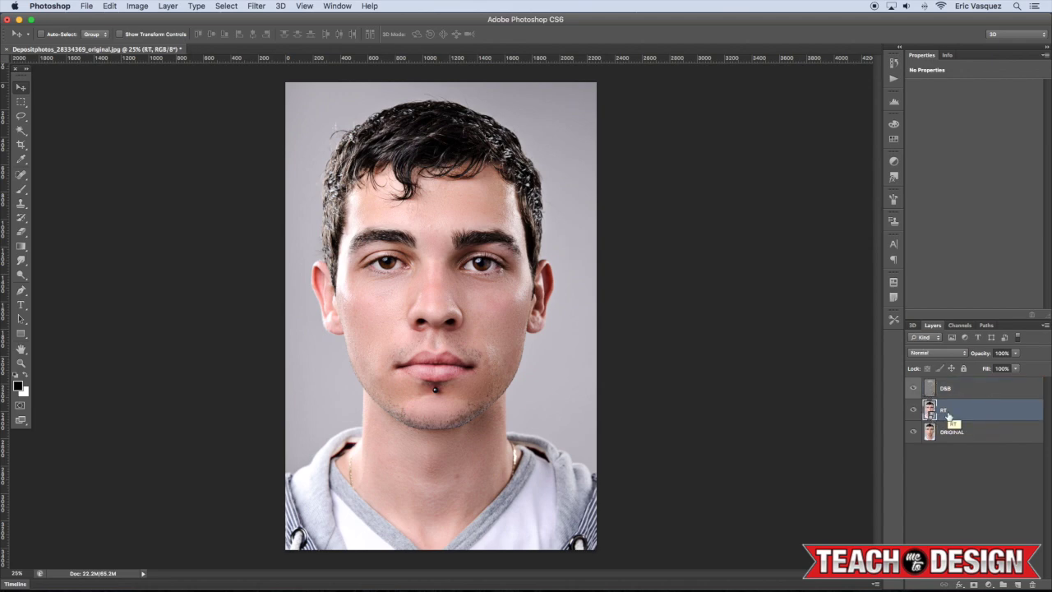
click(256, 6)
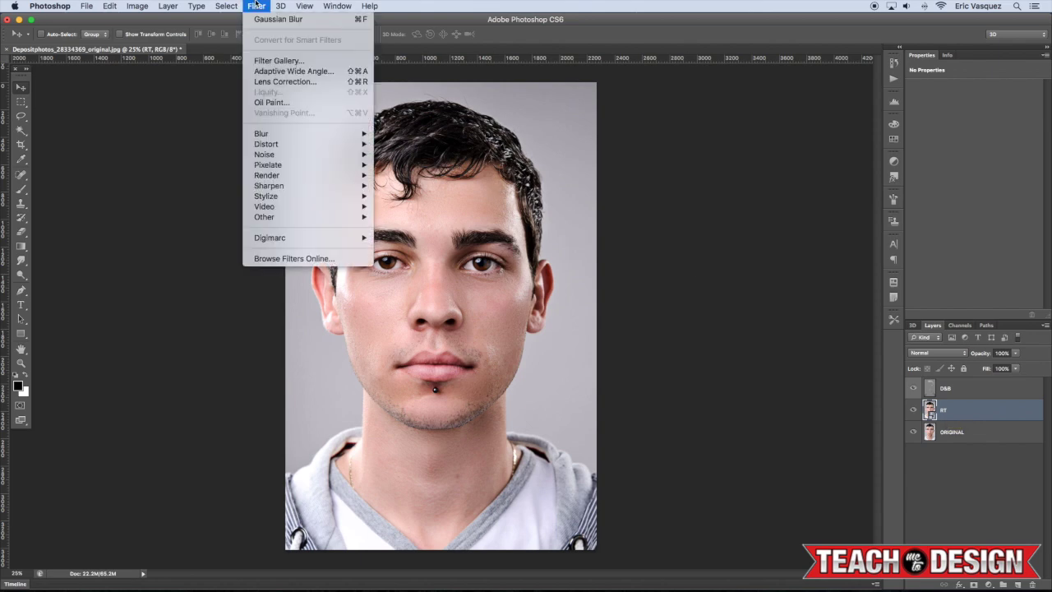
mouse_move(282, 188)
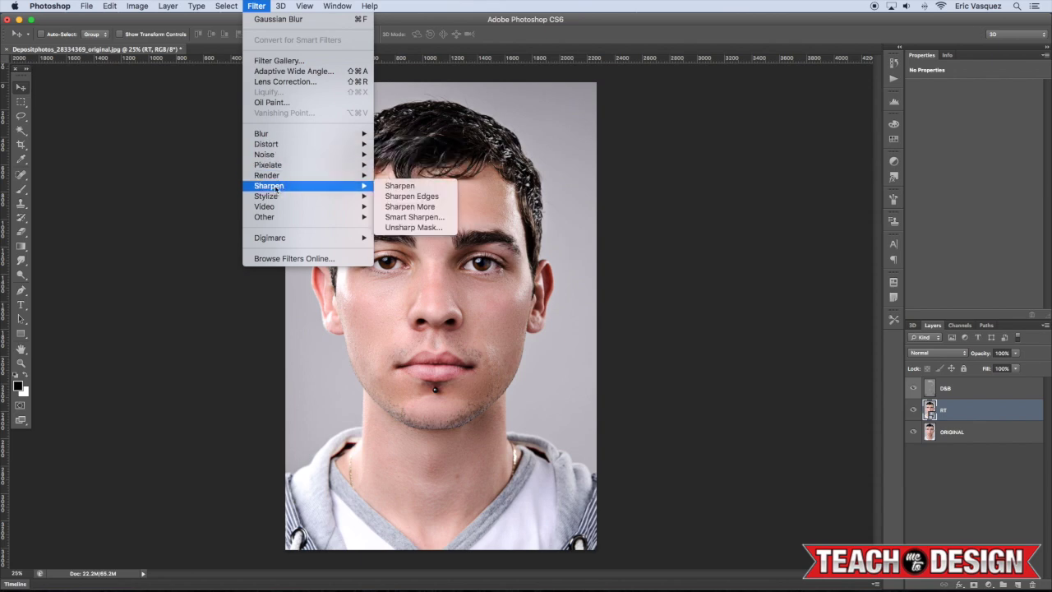
click(411, 227)
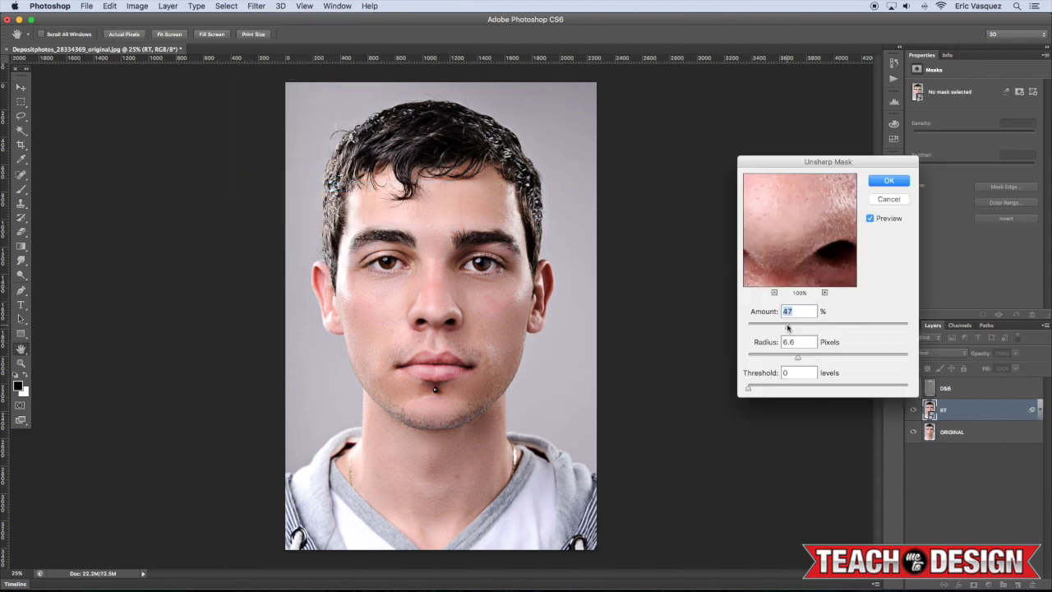
drag(787, 327, 795, 358)
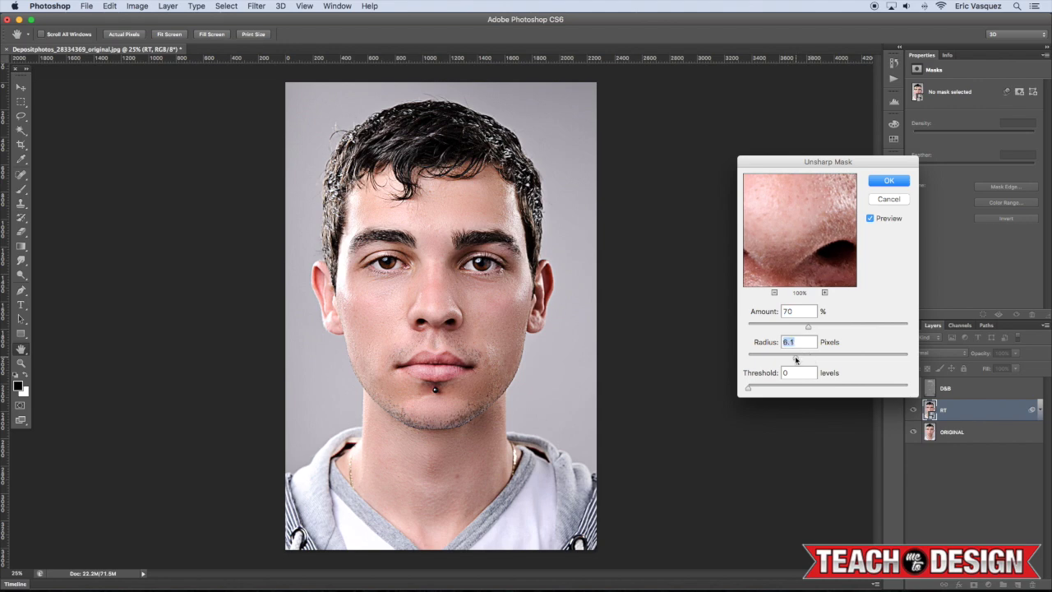
- Compare the portrait with the Unsharp Mask preview off and on, and apply the filter to the RT layer
click(871, 219)
click(870, 219)
click(871, 218)
click(870, 219)
click(870, 219)
click(870, 219)
click(870, 219)
click(870, 218)
click(870, 218)
click(870, 218)
click(876, 182)
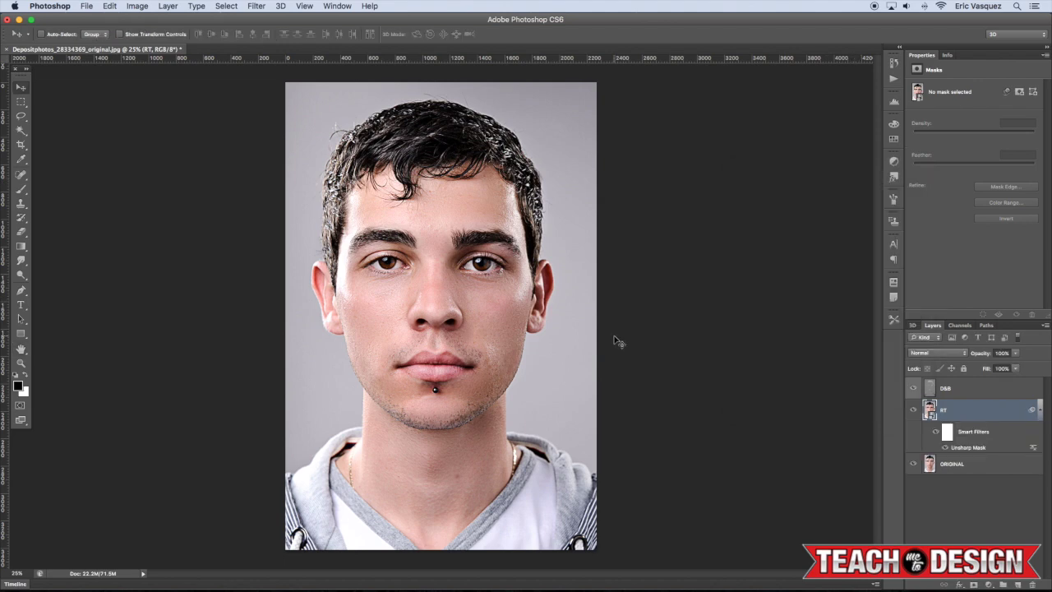
- Edit the RT layer's Unsharp Mask smart filter to an amount of 32% and a radius of 4.1 pixels
click(1040, 411)
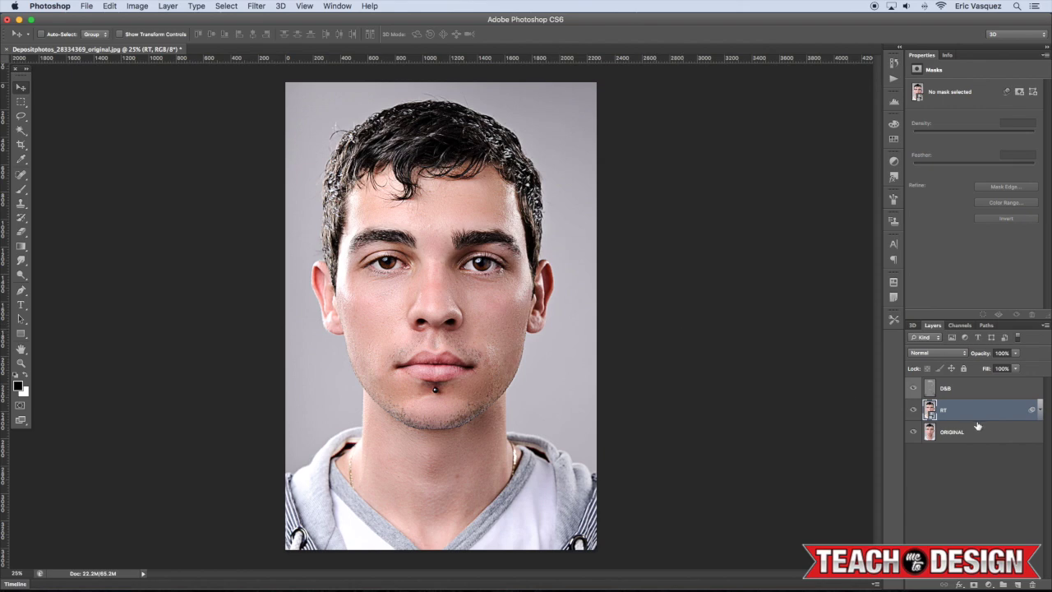
click(1040, 412)
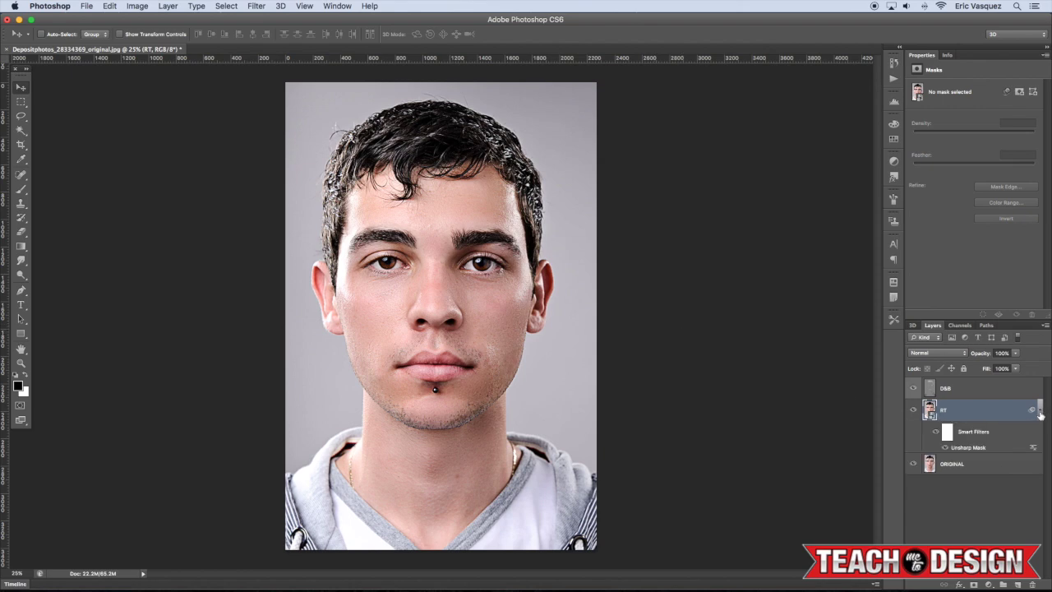
double_click(975, 448)
drag(807, 327, 784, 357)
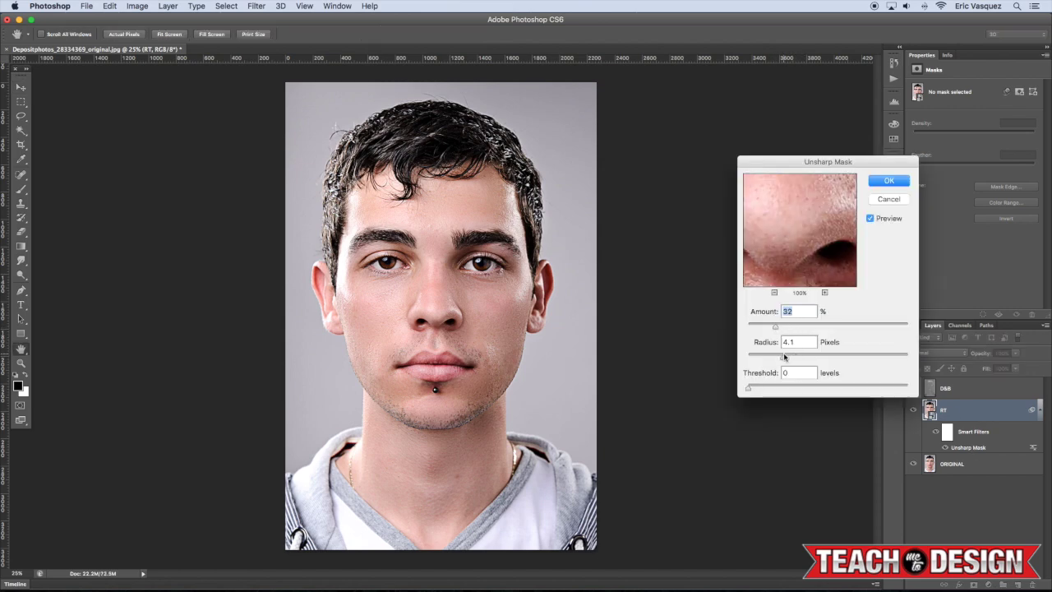
click(889, 181)
click(1039, 410)
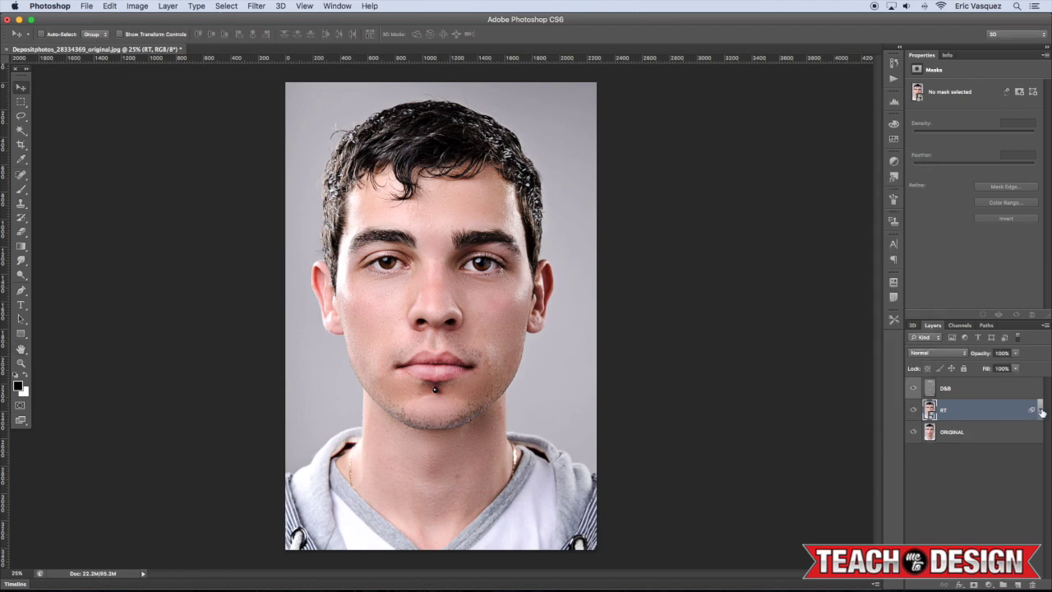
- Duplicate the D&B and RT layers together and merge the two copies into a single layer
shift+click(975, 393)
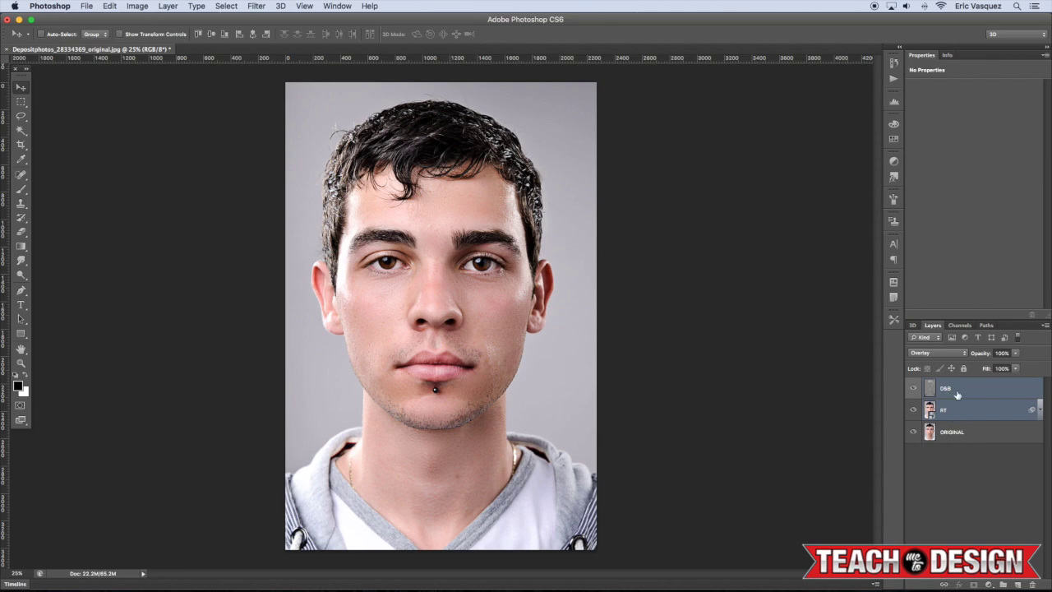
key(super+j)
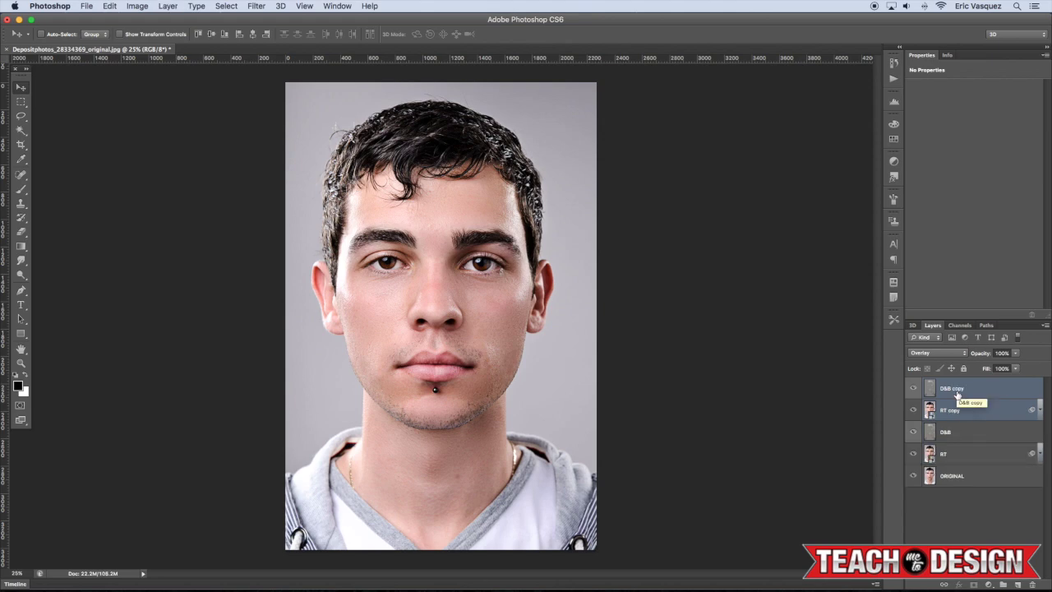
key(super+e)
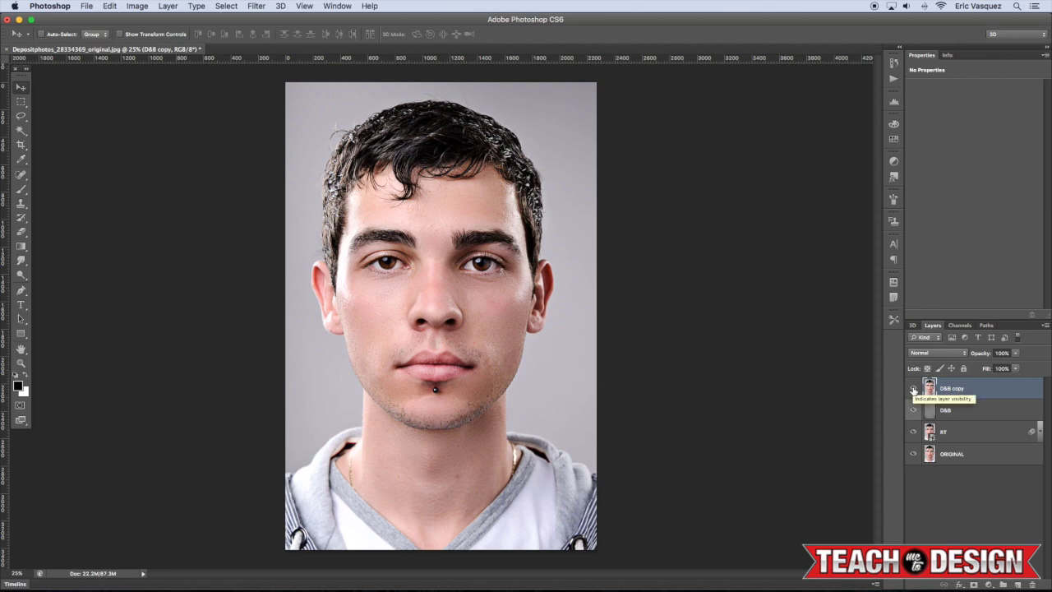
- Clone out the stray hairs along the upper-left edge of the head on the D&B copy layer with the Clone Stamp at 50% opacity
key(super+equal)
key(super+equal)
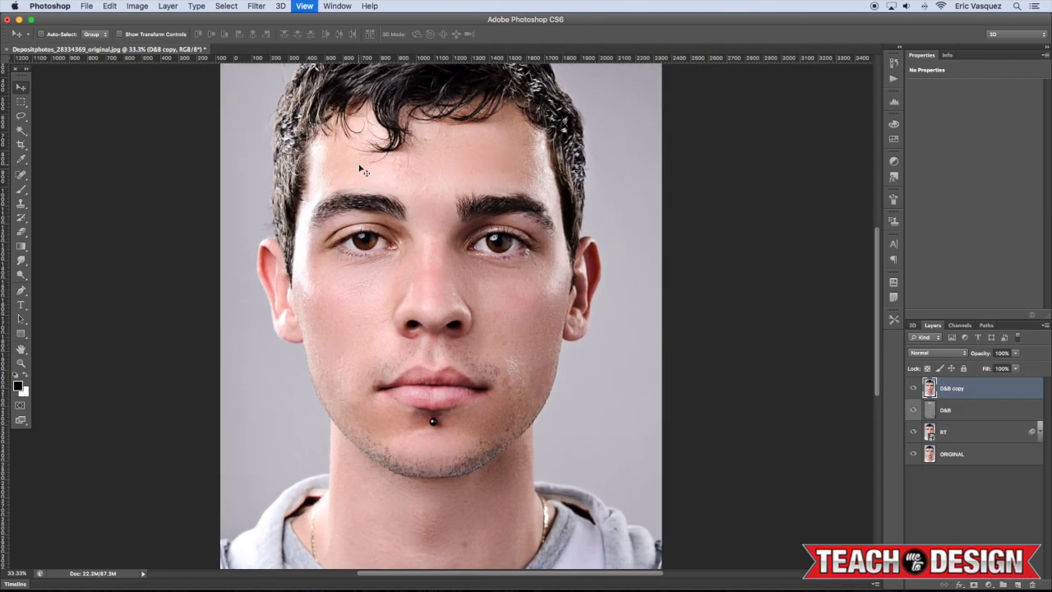
scroll(484, 221, up, 5)
scroll(483, 221, up, 2)
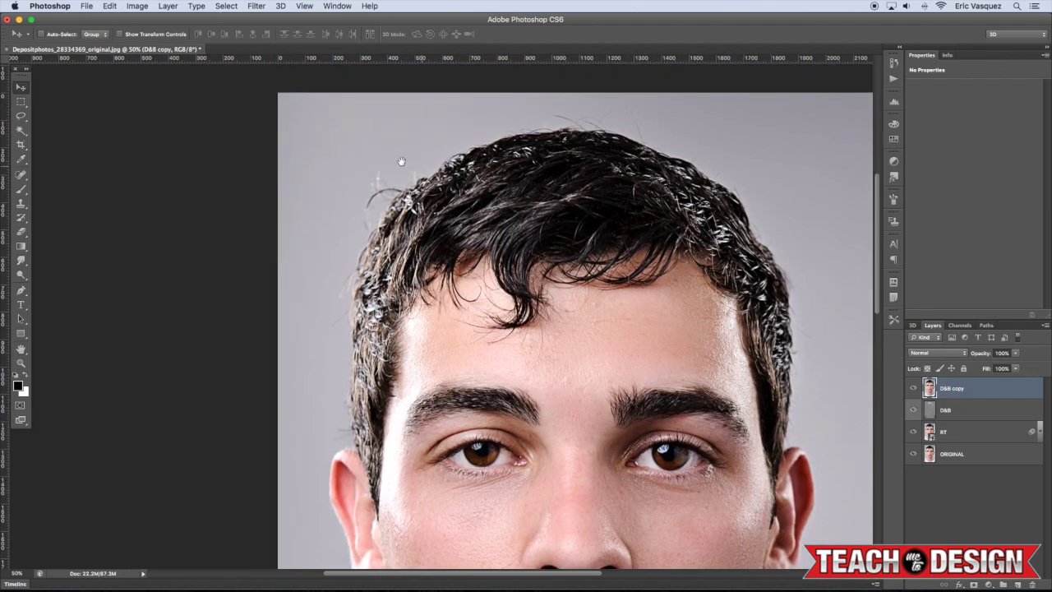
key(s)
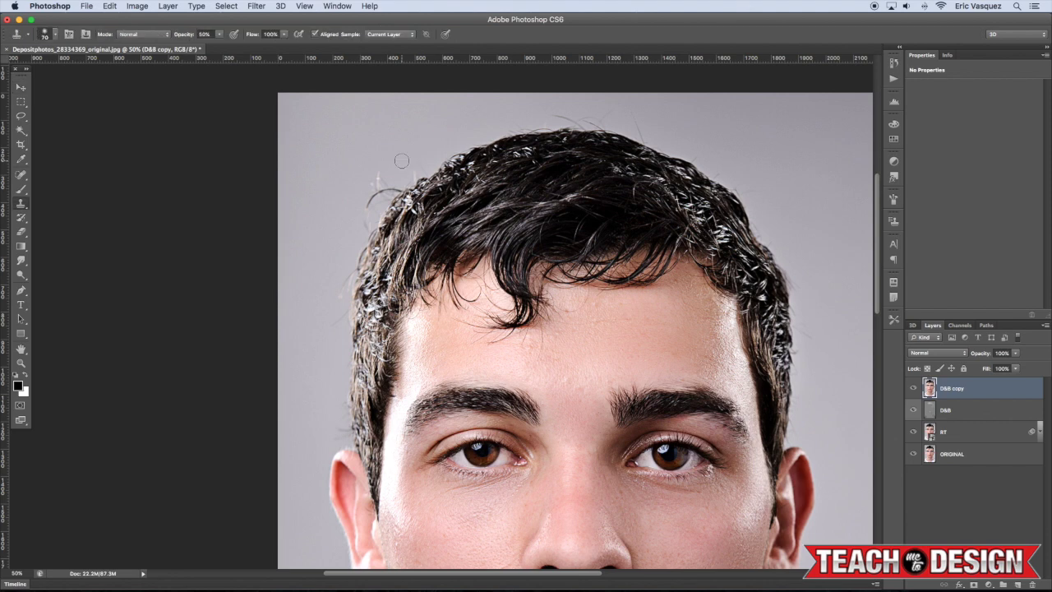
scroll(401, 160, right, 2)
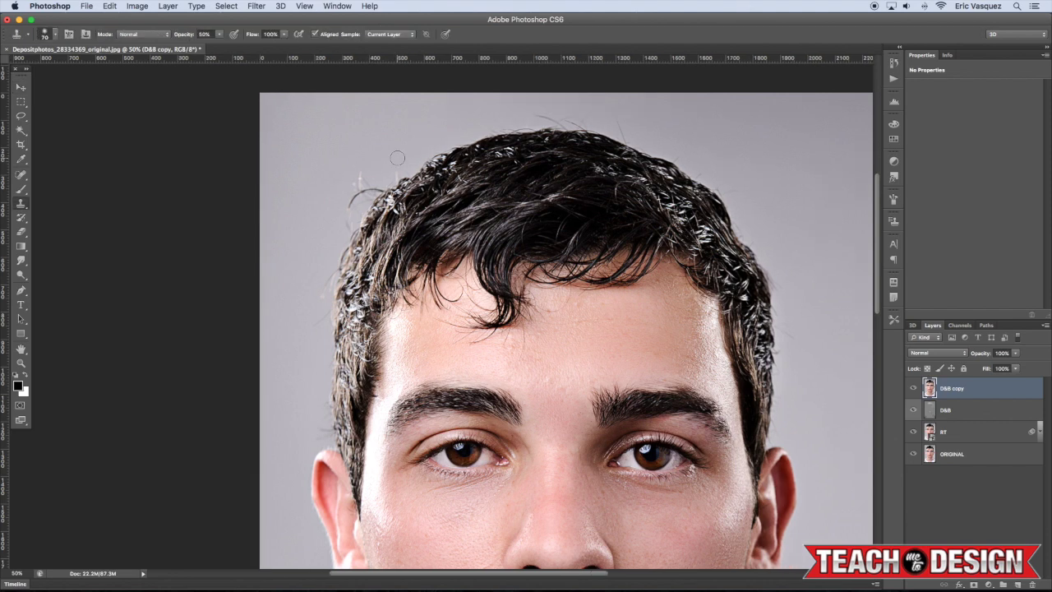
click(354, 192)
click(361, 180)
alt+click(352, 179)
click(350, 226)
click(346, 227)
click(369, 180)
click(380, 187)
click(376, 187)
click(366, 198)
alt+click(405, 152)
click(393, 177)
- Remove the flyaway hairs above the crown of the head with a 40-pixel Clone Stamp brush
key(bracketleft)
key(bracketleft)
key(bracketleft)
click(551, 120)
drag(563, 123, 568, 120)
alt+click(584, 102)
- Clone clean background over the stray hairs along the right edge of the hair in the portrait
alt+click(748, 215)
drag(736, 228, 741, 234)
scroll(744, 236, down, 2)
scroll(744, 236, right, 1)
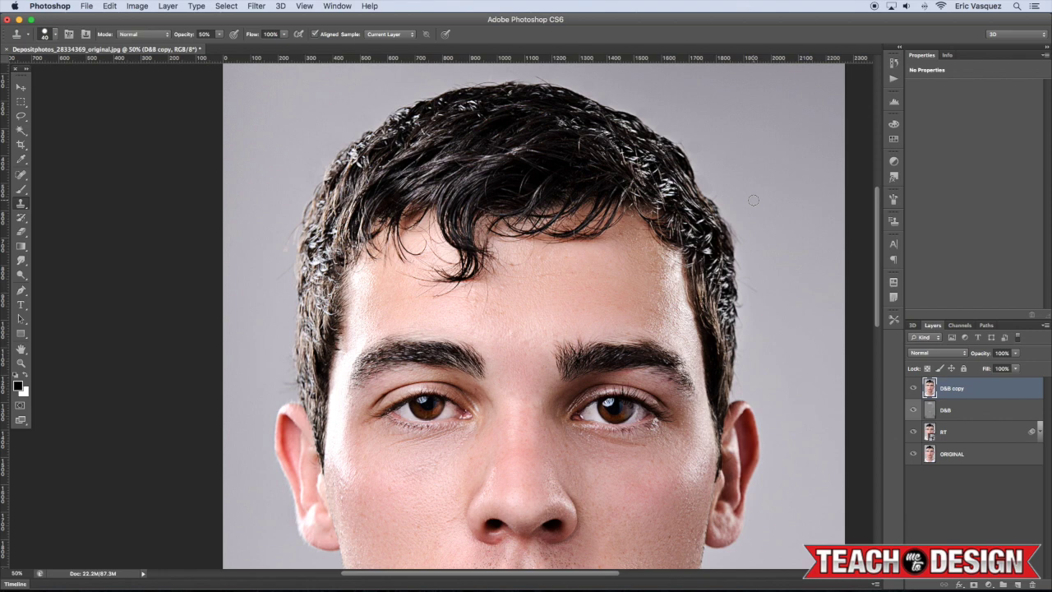
key(bracketleft)
key(bracketleft)
drag(777, 327, 816, 310)
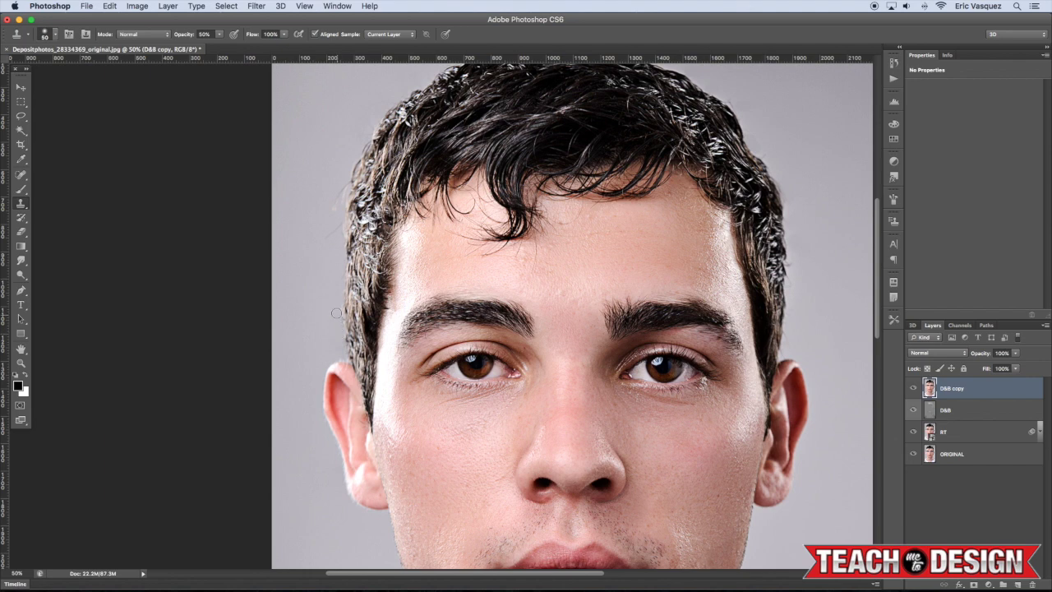
- Clone out the remaining flyaway hairs beside the left temple of the portrait with a 50-pixel brush
scroll(345, 285, up, 3)
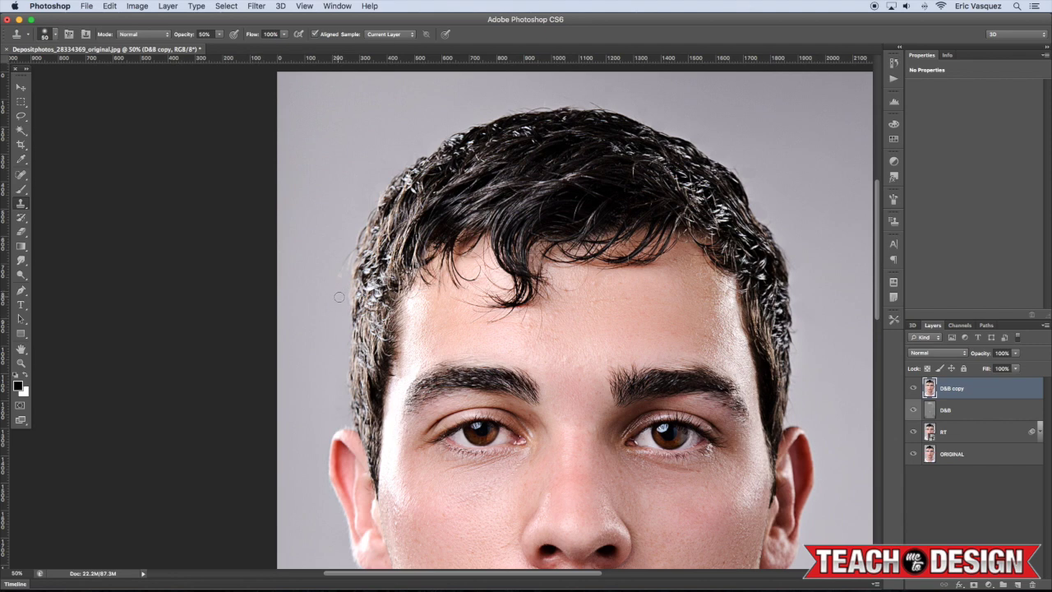
alt+click(334, 288)
click(338, 262)
click(345, 258)
click(332, 300)
key(super+0)
key(v)
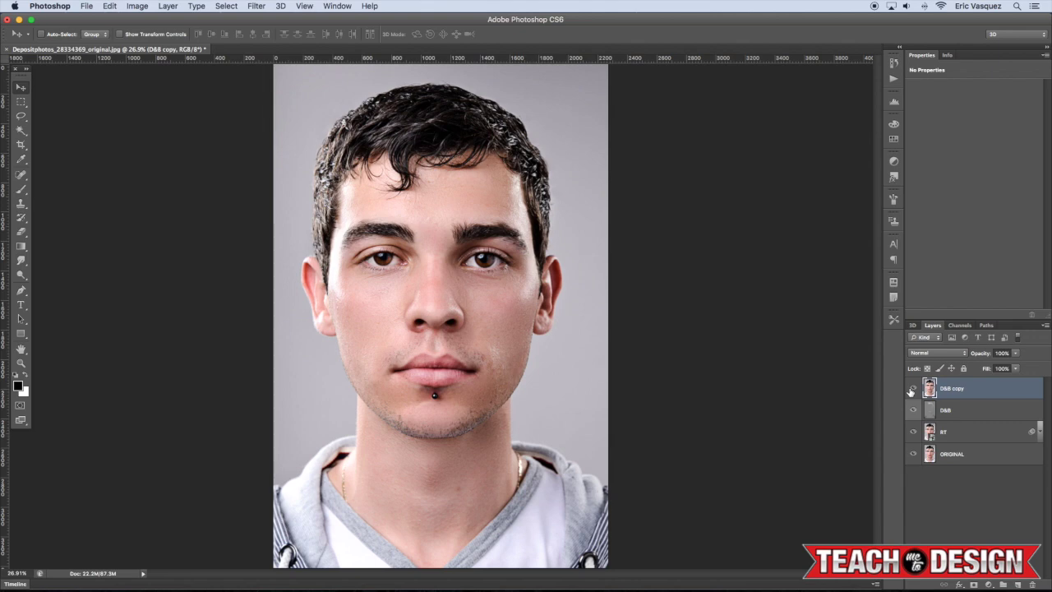
- Stamp all visible layers into a new top layer and apply a Gaussian Blur with a 5.2-pixel radius to it
key(alt+shift+super+e)
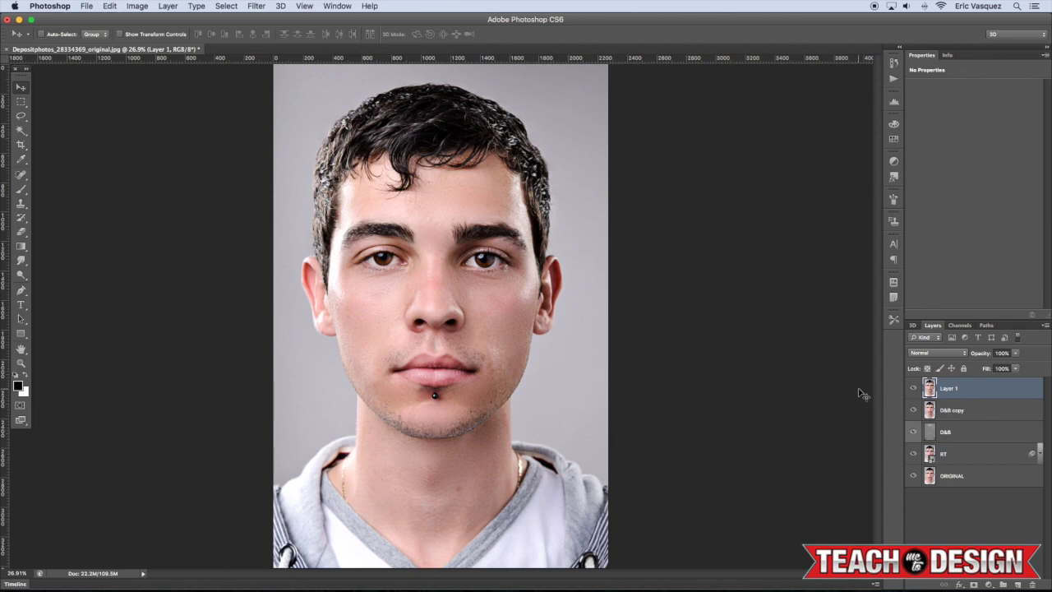
click(256, 7)
mouse_move(281, 141)
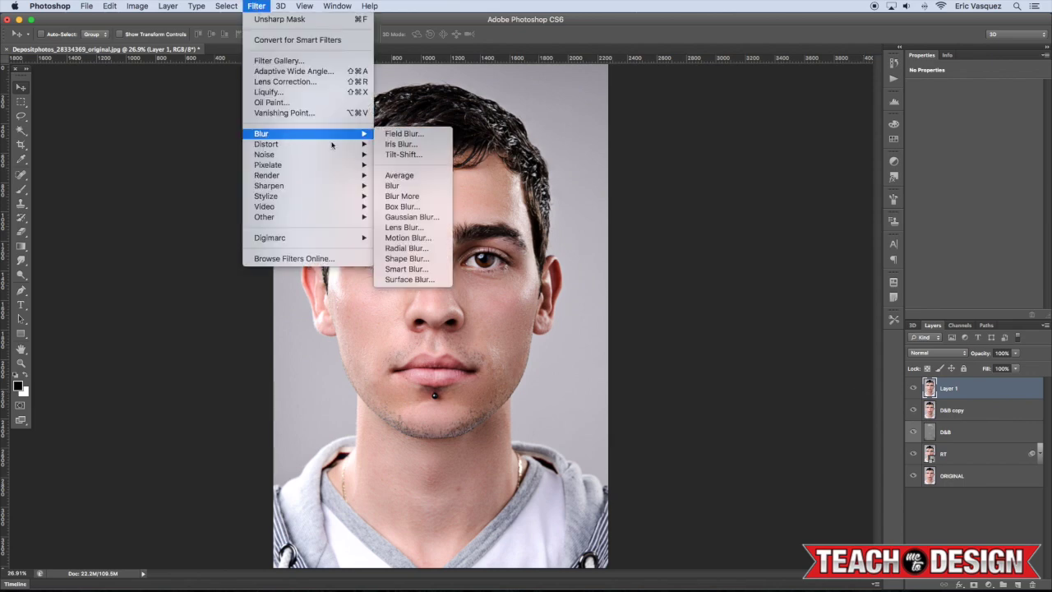
click(415, 217)
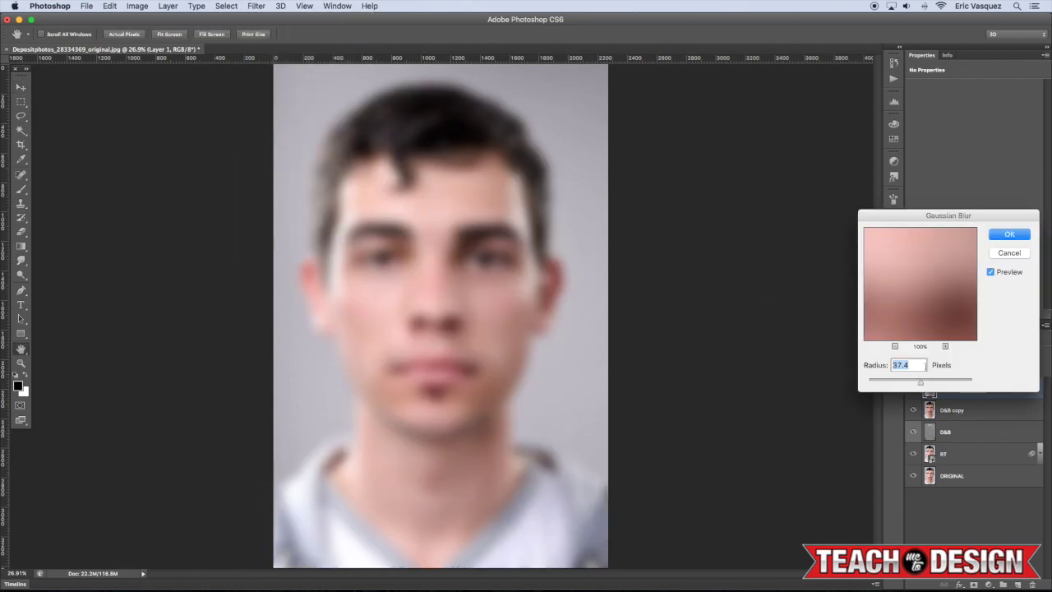
drag(920, 382, 895, 384)
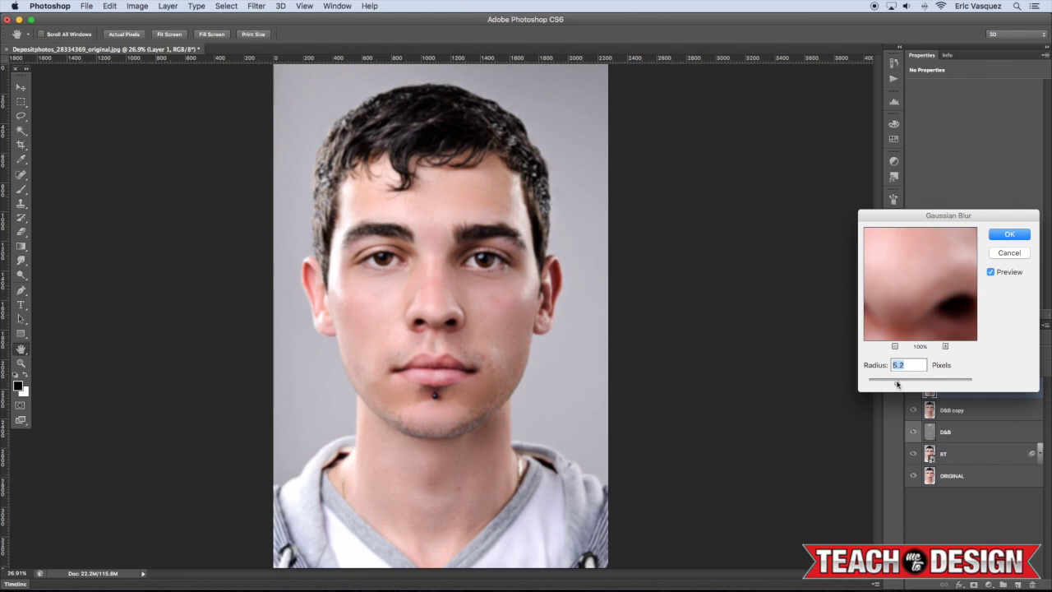
click(1008, 235)
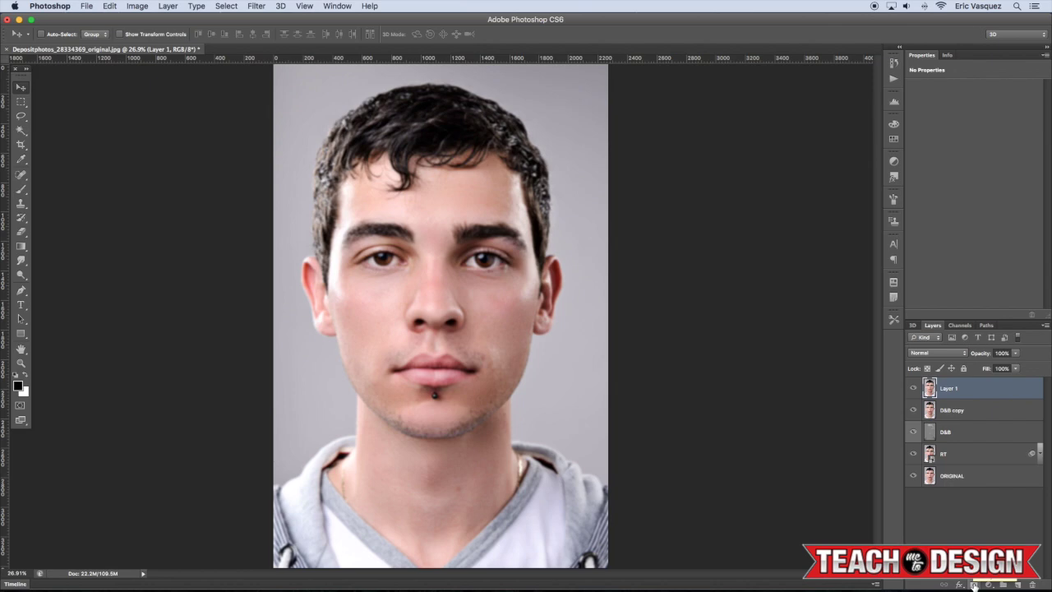
- Add a black mask to the blurred layer and paint the background around the subject white with a 400-pixel brush at 20% opacity
alt+click(974, 584)
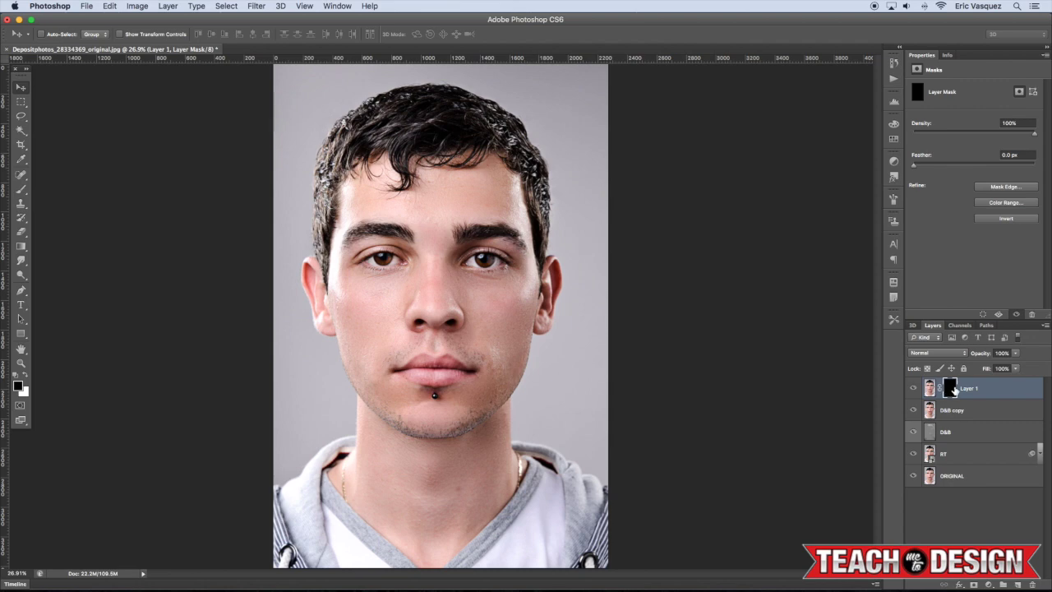
key(b)
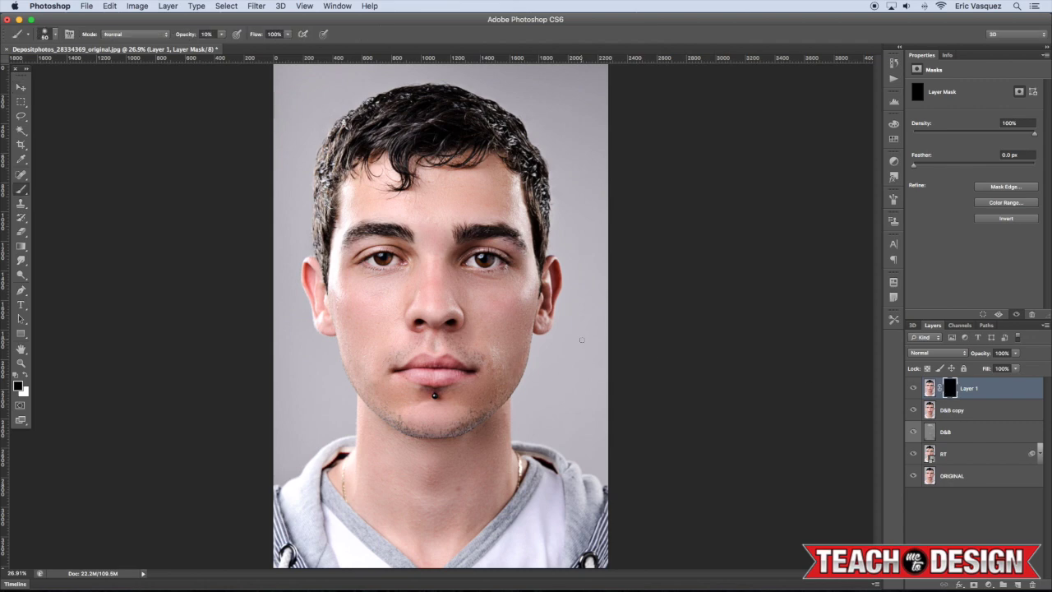
key(bracketright)
key(bracketright)
key(bracketright)
key(bracketright)
key(bracketright)
key(bracketright)
key(bracketright)
key(bracketright)
key(bracketleft)
key(bracketleft)
key(bracketleft)
key(bracketleft)
key(x)
mouse_move(310, 317)
mouse_down()
mouse_move(336, 404)
mouse_move(300, 481)
mouse_move(283, 485)
mouse_up()
mouse_move(297, 154)
mouse_down()
mouse_move(296, 185)
mouse_move(288, 174)
mouse_up()
- Compare the portrait with the masked blur layer hidden and shown
click(914, 388)
click(914, 388)
click(914, 387)
click(913, 387)
click(914, 388)
click(913, 388)
click(914, 388)
click(914, 388)
click(913, 387)
click(914, 388)
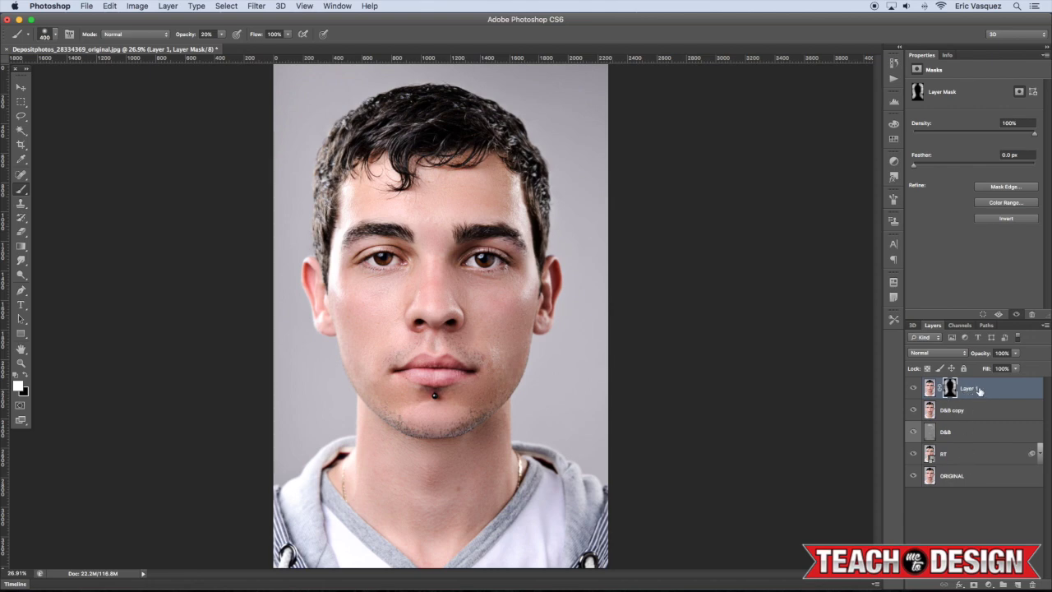
- Group all layers above ORIGINAL and name the group RT
shift+click(980, 458)
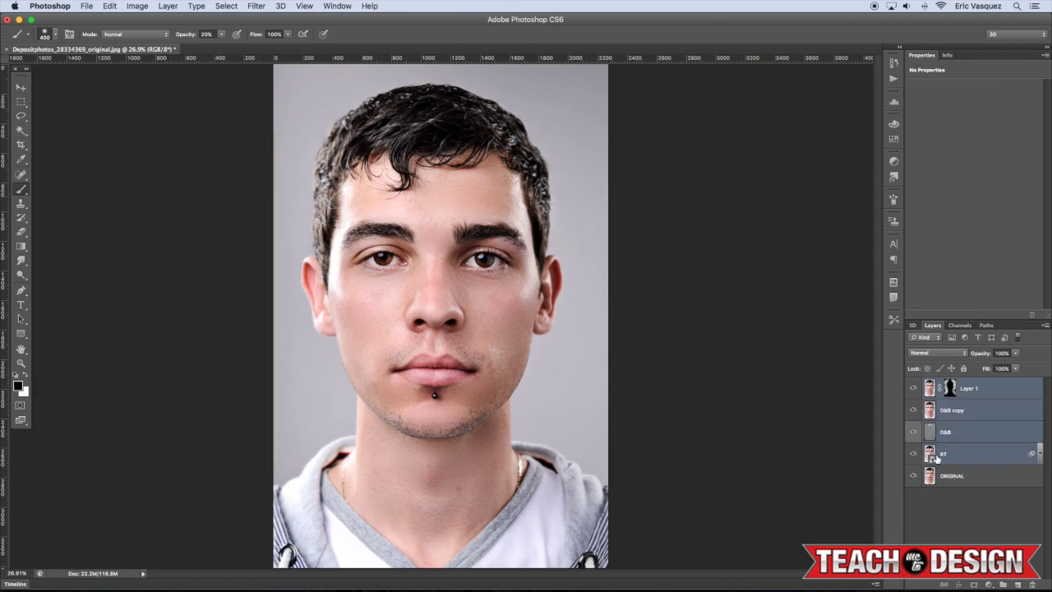
key(super+g)
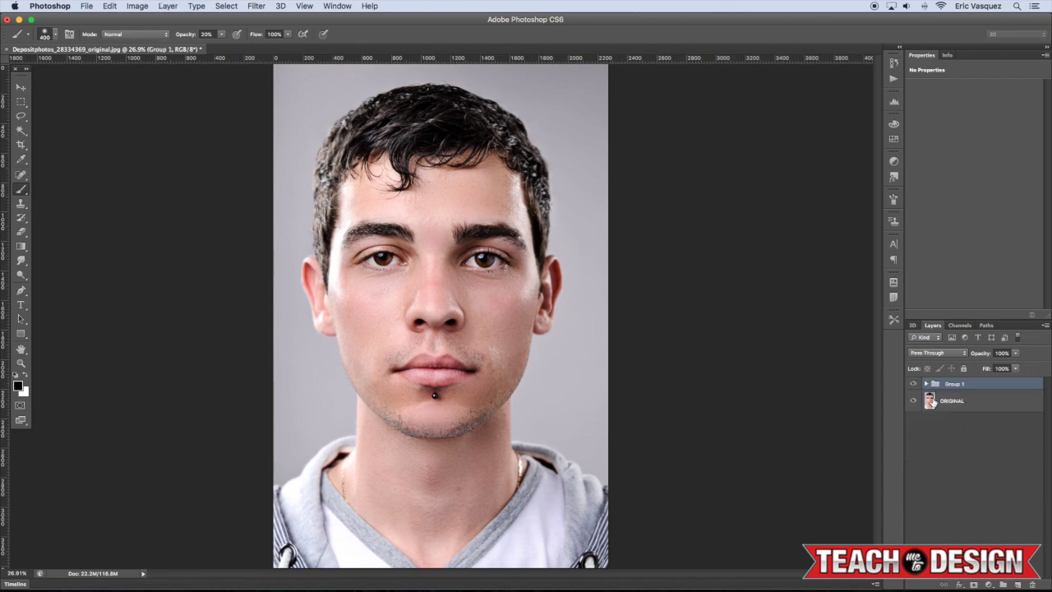
double_click(952, 384)
text(S)
text(T)
key(Return)
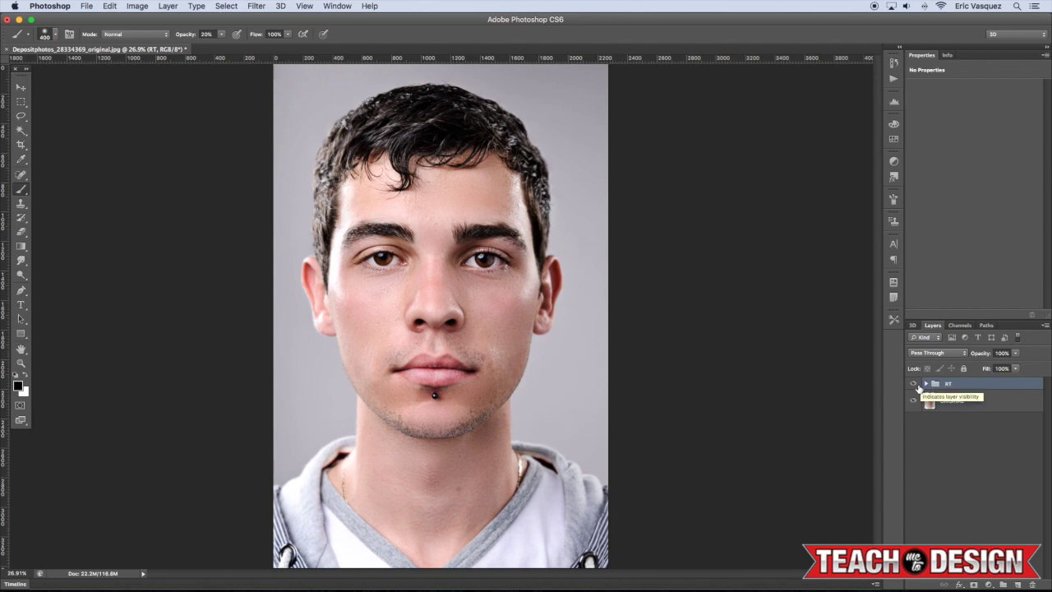
- Compare the original photo with the finished retouch by hiding and showing the RT group
click(914, 386)
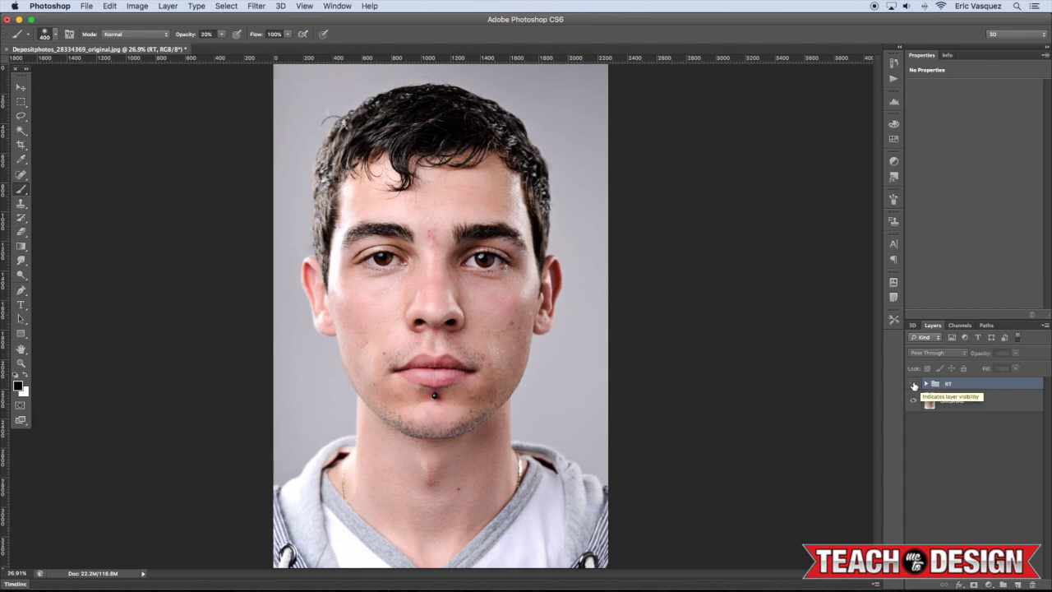
click(914, 385)
click(914, 386)
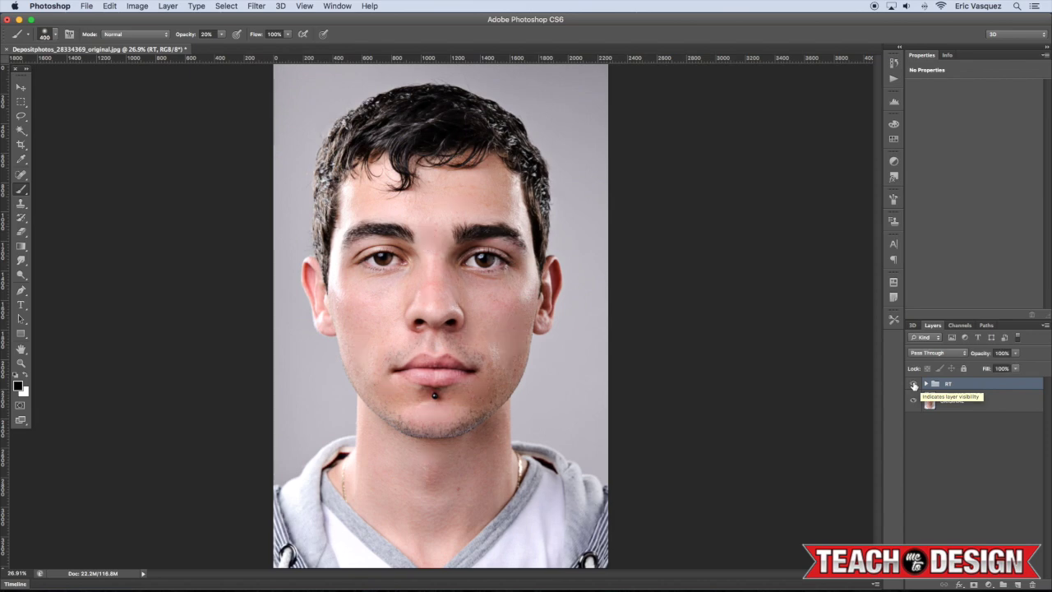
click(913, 386)
click(913, 385)
click(913, 386)
click(913, 385)
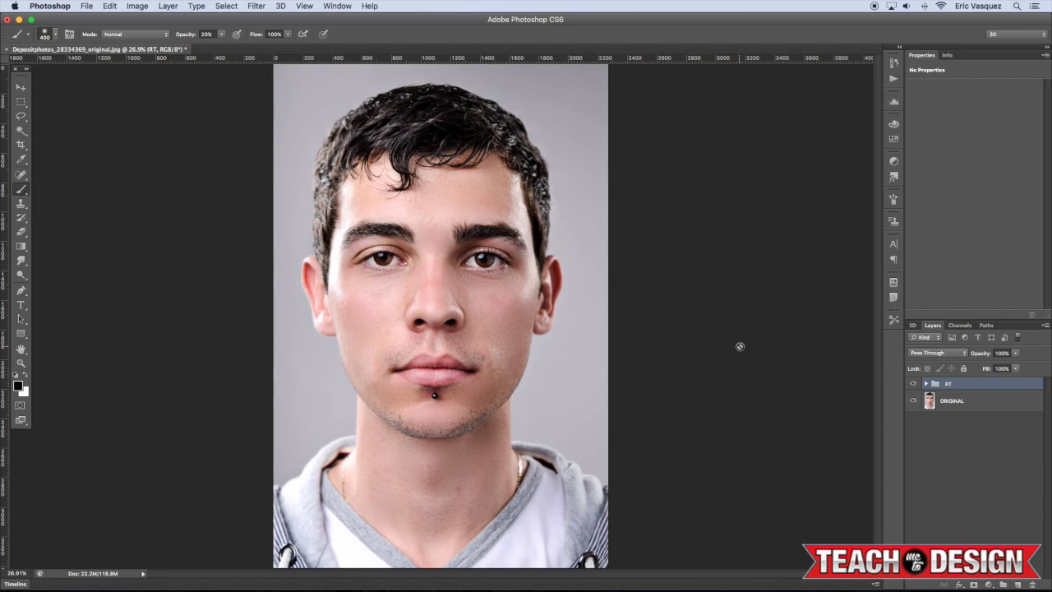
key(v)
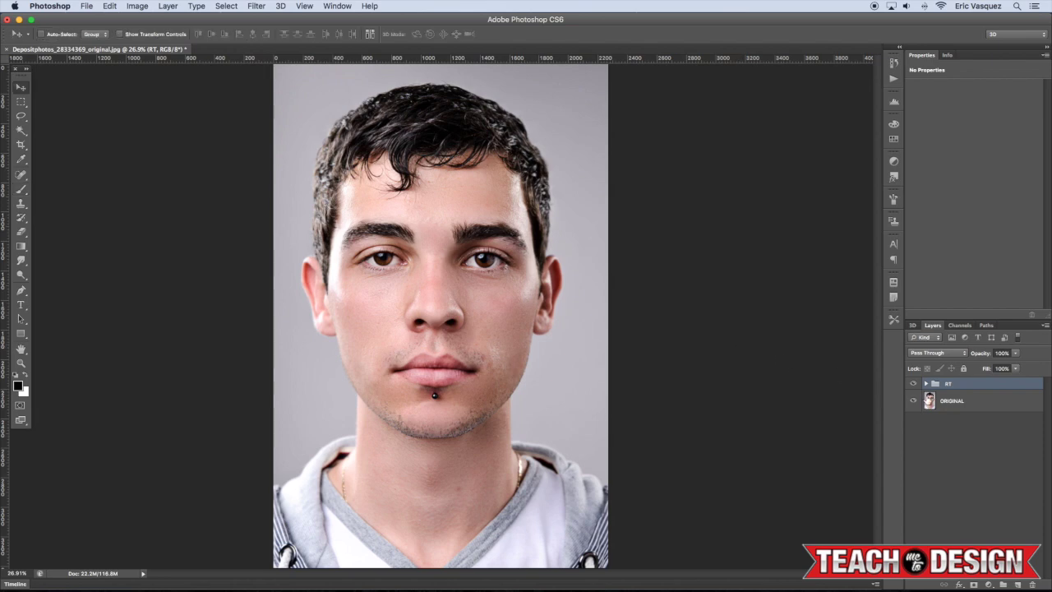